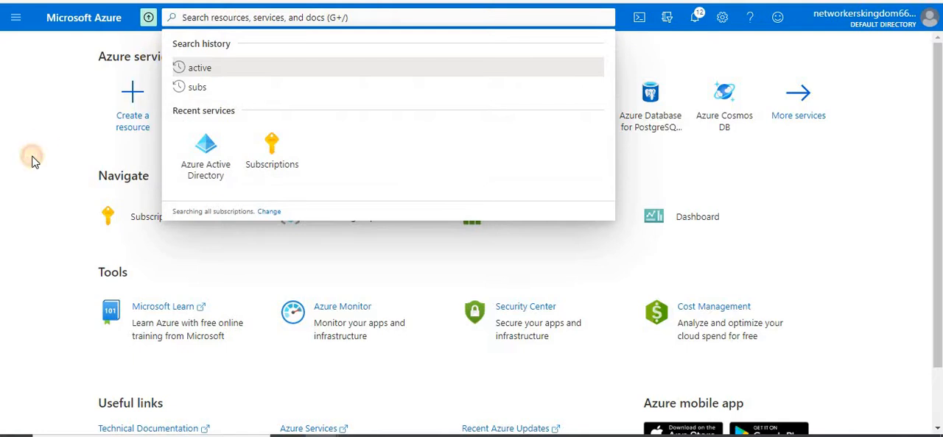
Open the list of all users in Azure Active Directory
{"action": "left_click", "coordinate": [32, 158]}
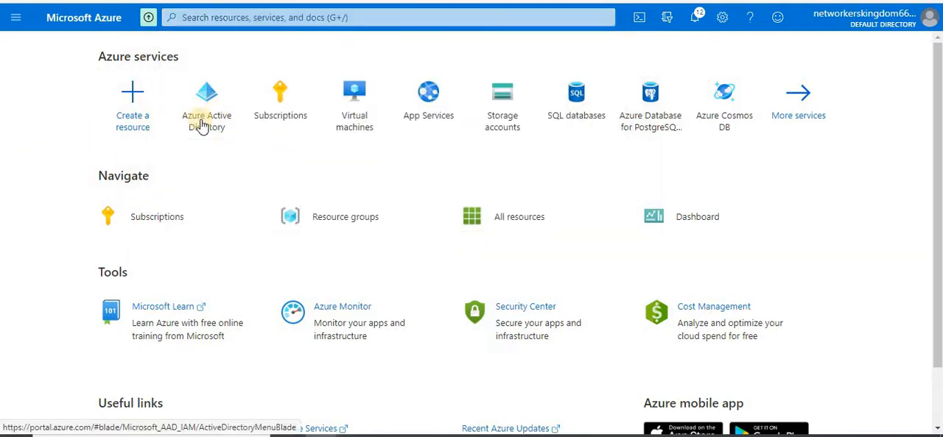
{"action": "mouse_move", "coordinate": [206, 117]}
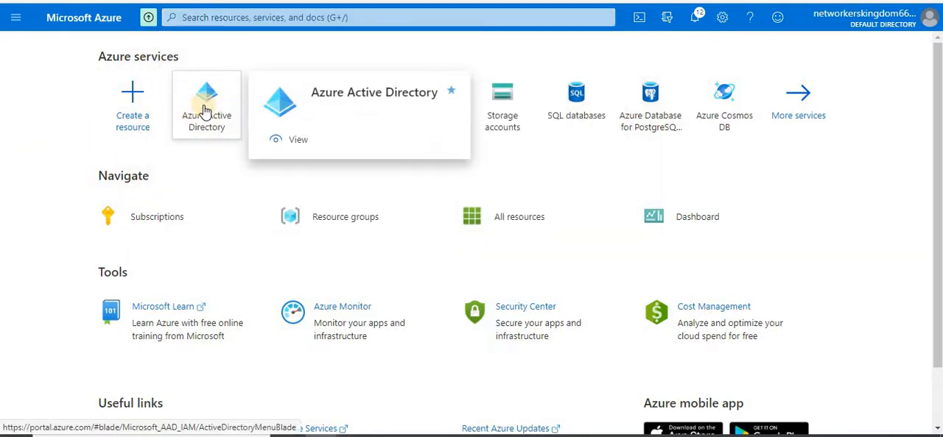
{"action": "left_click", "coordinate": [15, 19]}
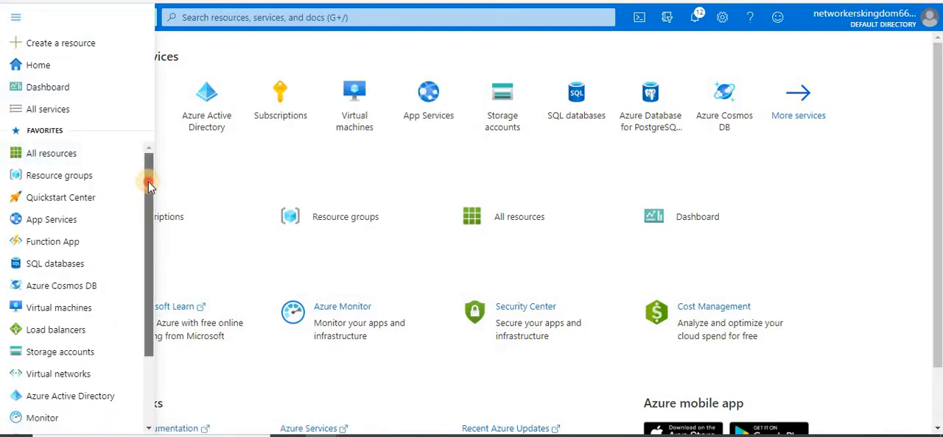
{"action": "left_click_drag", "start_coordinate": [148, 186], "coordinate": [131, 278]}
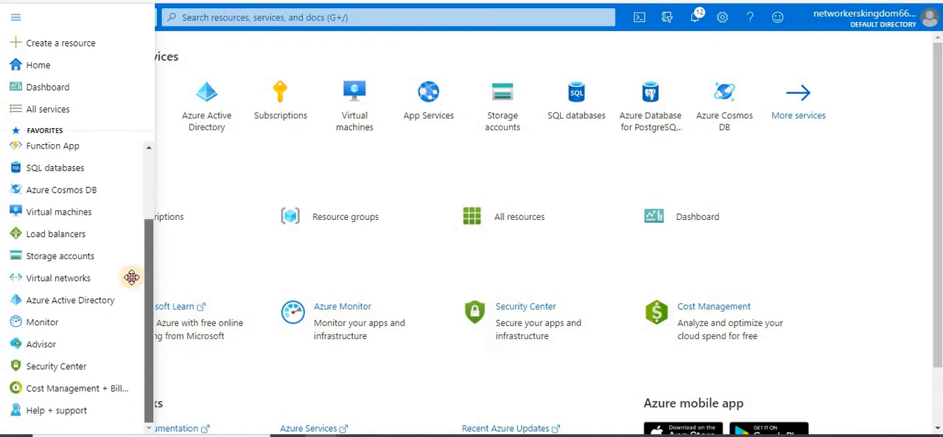
{"action": "left_click", "coordinate": [64, 304]}
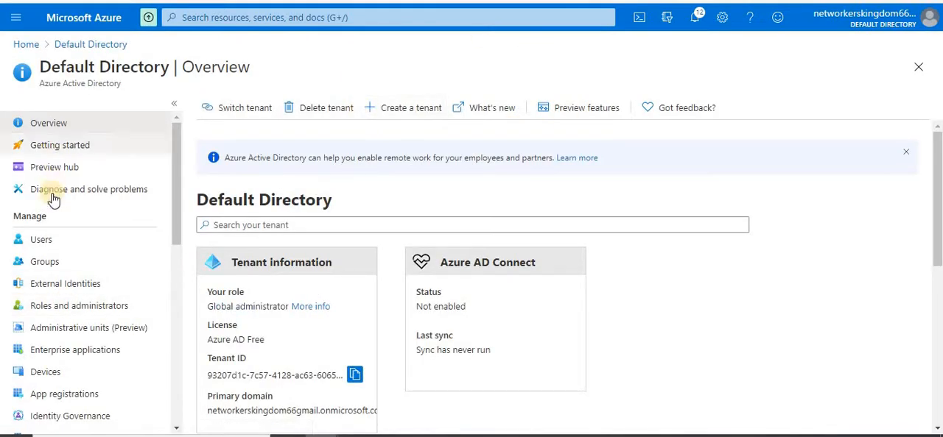
{"action": "left_click", "coordinate": [44, 245]}
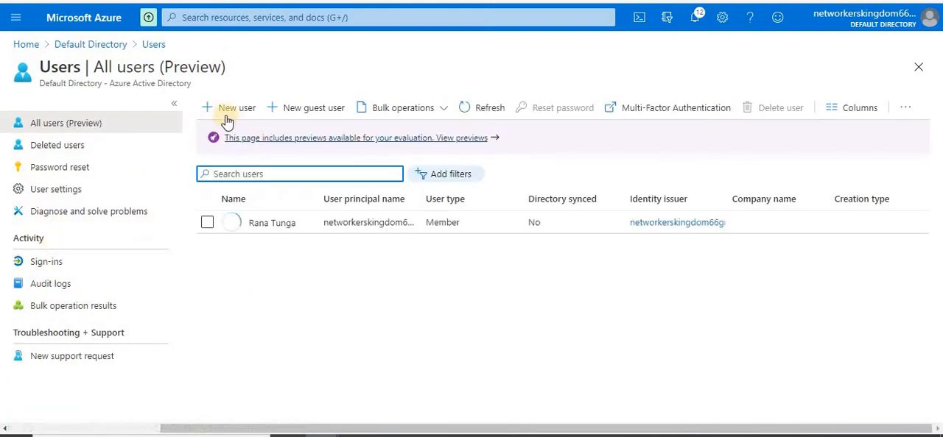
Start a new user with the user name abc and enter the person's full name as the display name
{"action": "left_click", "coordinate": [230, 108]}
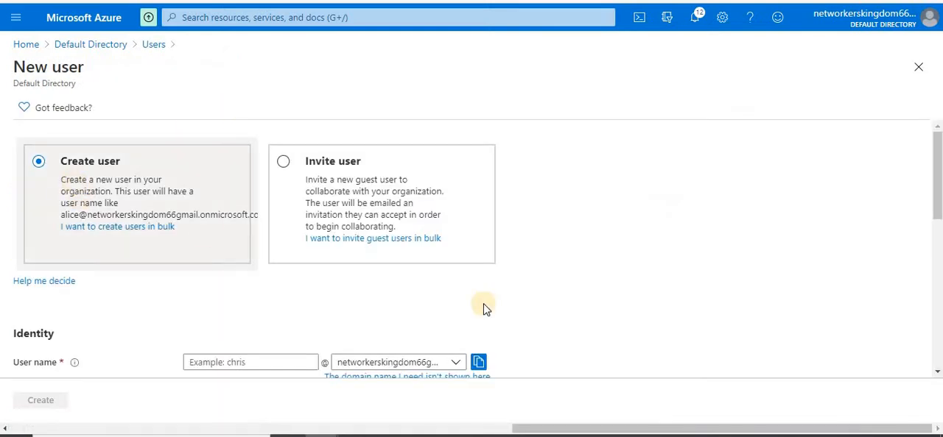
{"action": "left_click", "coordinate": [937, 230]}
{"action": "scroll", "coordinate": [938, 245], "scroll_direction": "up", "scroll_amount": 1}
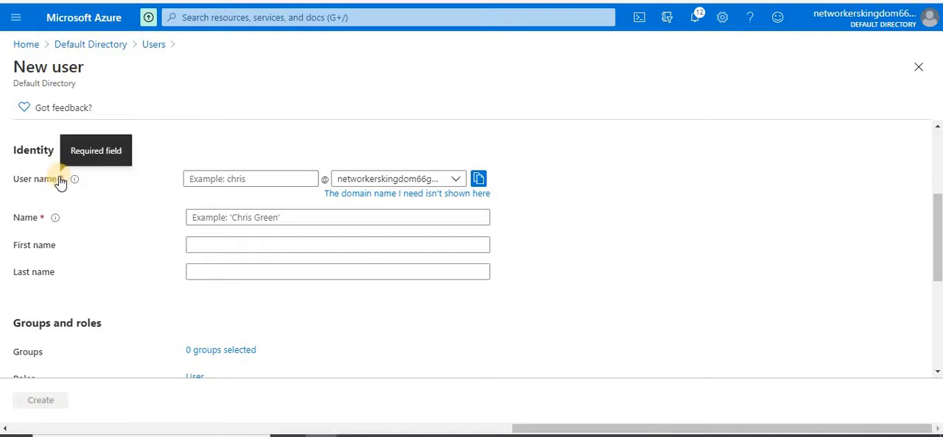
{"action": "left_click", "coordinate": [248, 180]}
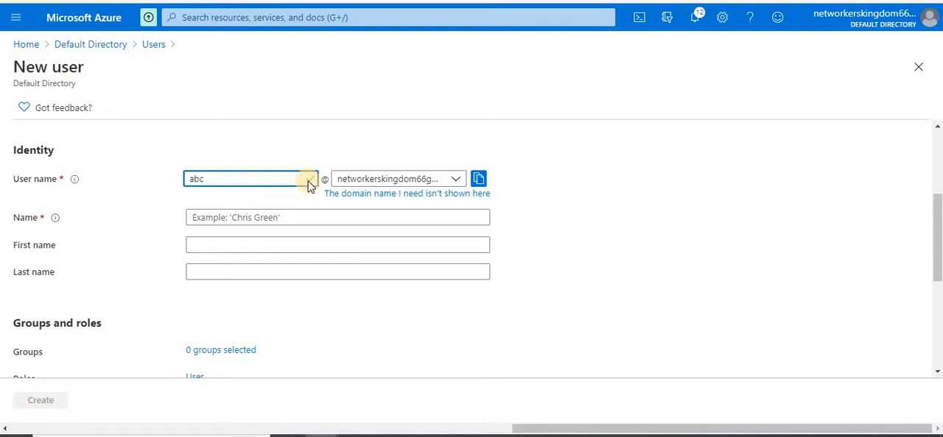
{"action": "left_click", "coordinate": [600, 212]}
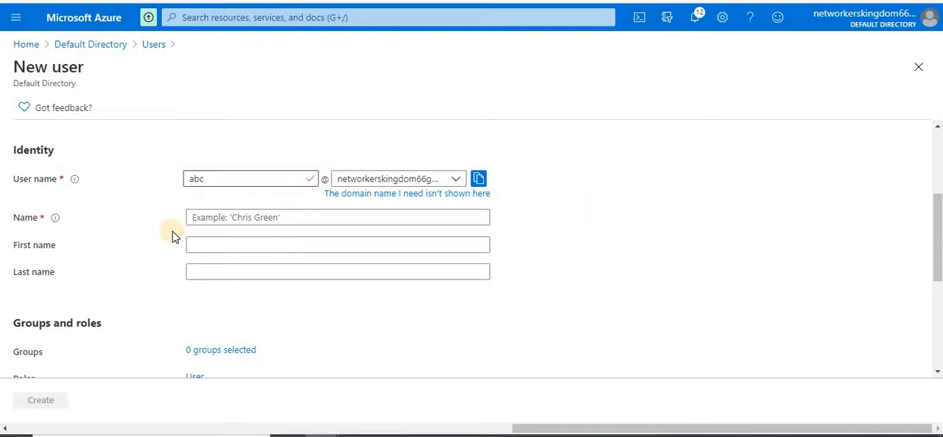
{"action": "left_click", "coordinate": [216, 218]}
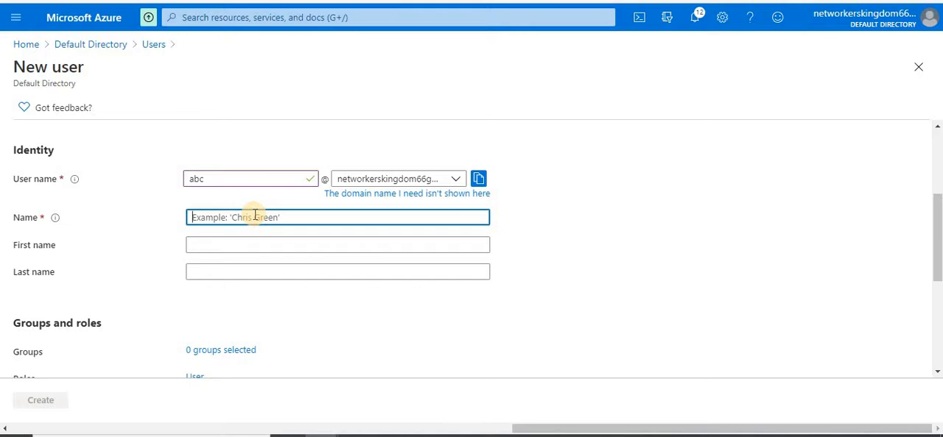
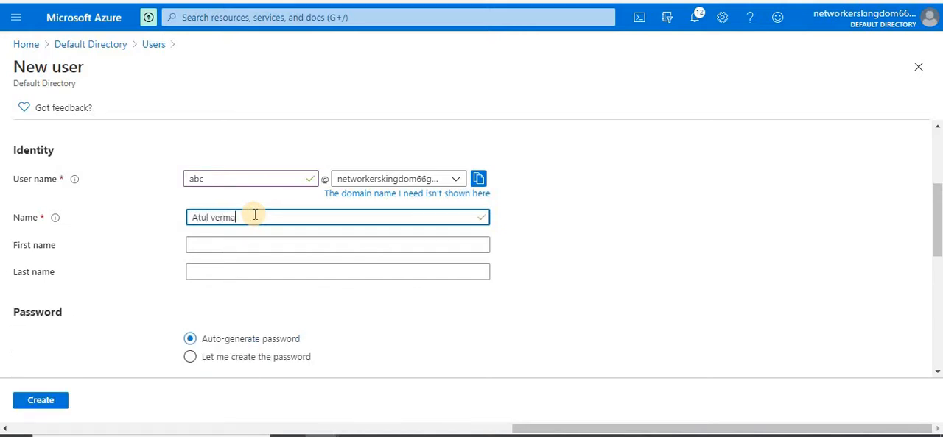
{"action": "left_click", "coordinate": [694, 265]}
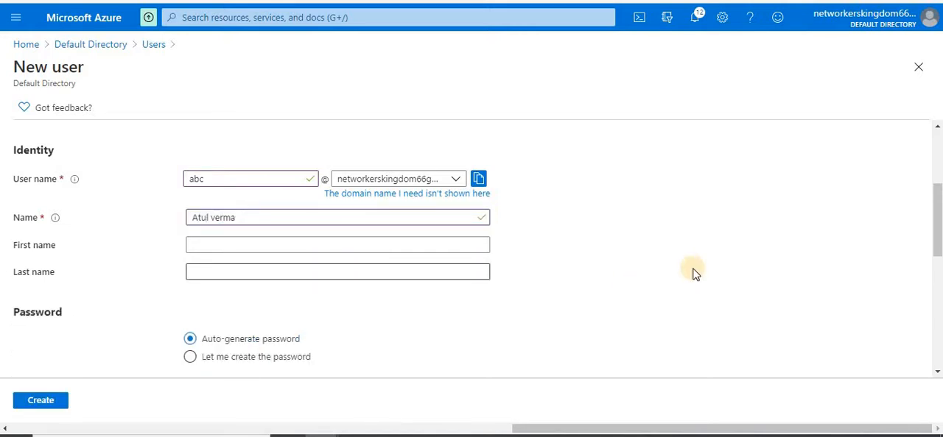
Reveal the new user's auto-generated initial password and copy it
{"action": "scroll", "coordinate": [939, 232], "scroll_direction": "down", "scroll_amount": 2}
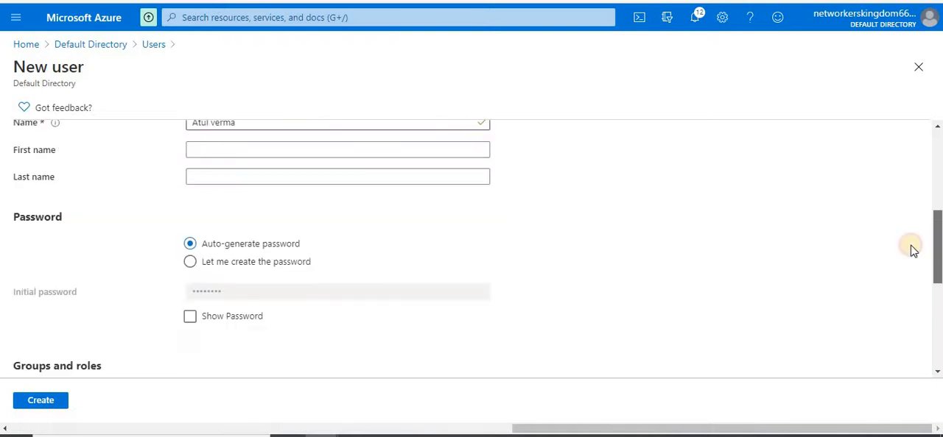
{"action": "scroll", "coordinate": [911, 248], "scroll_direction": "down", "scroll_amount": 1}
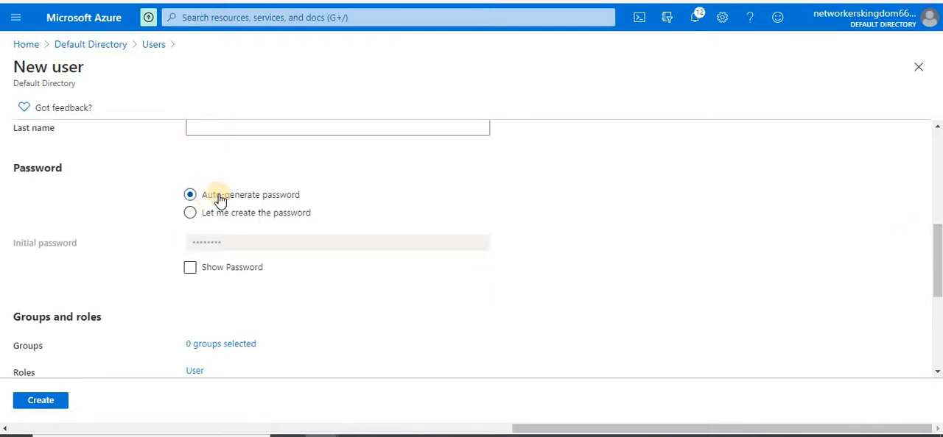
{"action": "left_click", "coordinate": [189, 269]}
{"action": "left_click", "coordinate": [190, 269]}
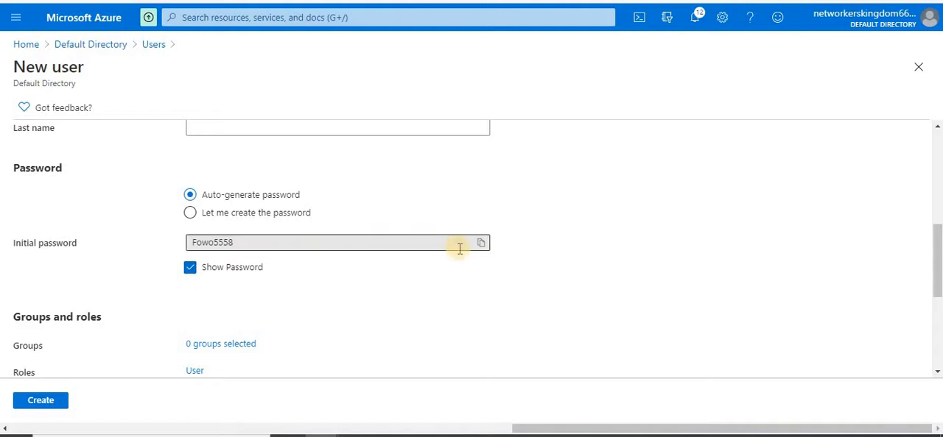
{"action": "left_click", "coordinate": [483, 244]}
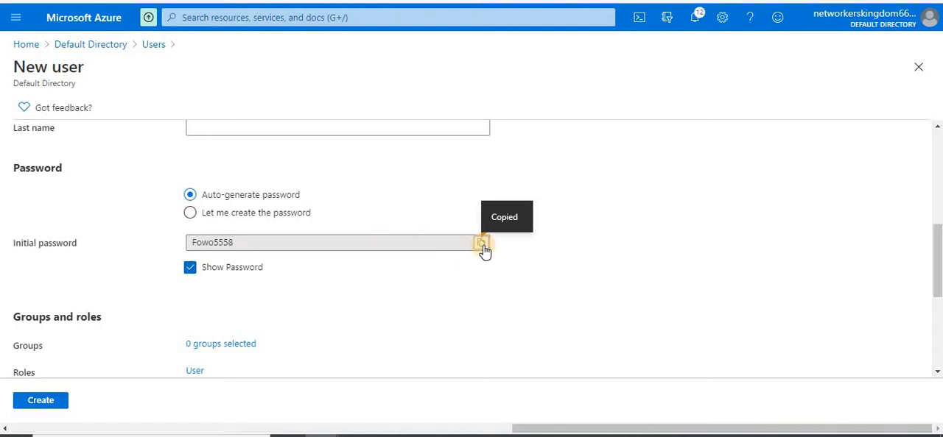
Review the remaining new user settings and create the user with the default role and sign-in options
{"action": "scroll", "coordinate": [939, 237], "scroll_direction": "up", "scroll_amount": 1}
{"action": "scroll", "coordinate": [929, 251], "scroll_direction": "up", "scroll_amount": 3}
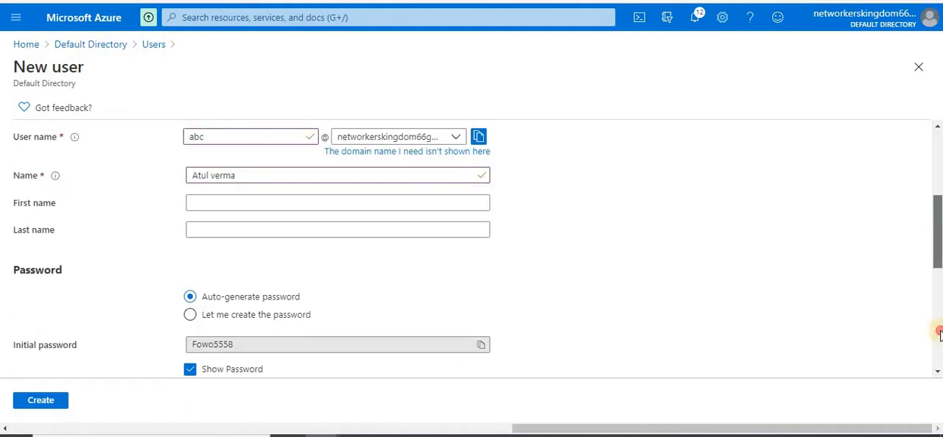
{"action": "scroll", "coordinate": [524, 271], "scroll_direction": "down", "scroll_amount": 8}
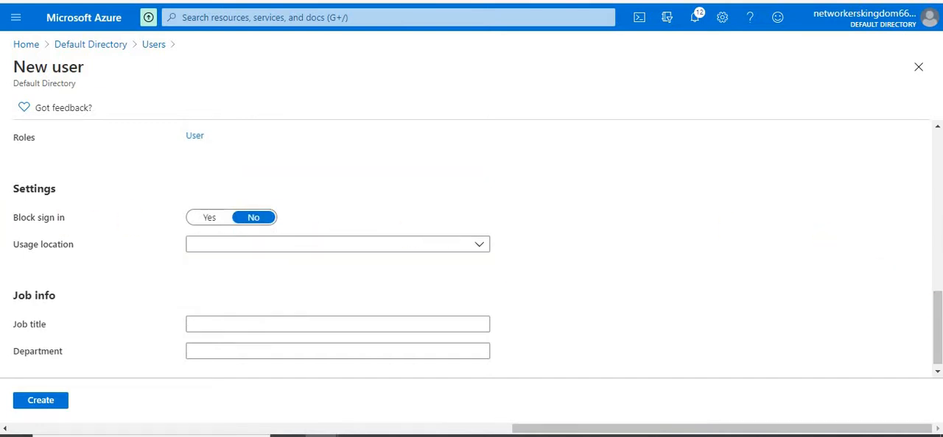
{"action": "scroll", "coordinate": [935, 328], "scroll_direction": "down", "scroll_amount": 1}
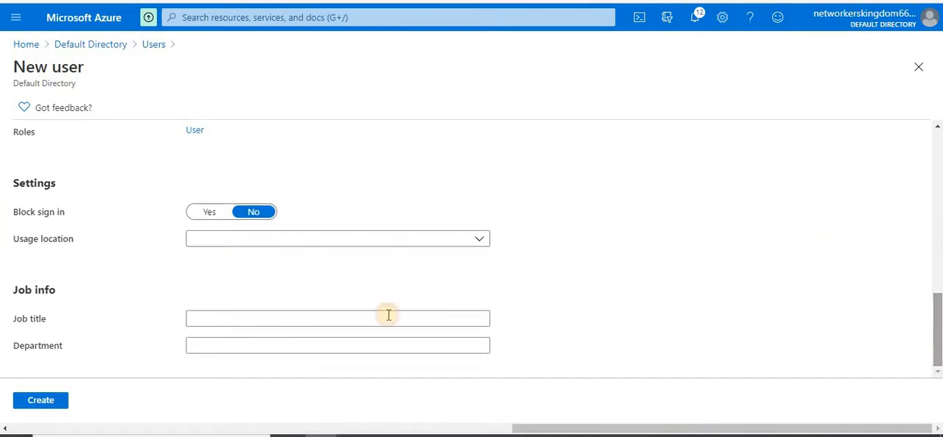
{"action": "left_click", "coordinate": [38, 402]}
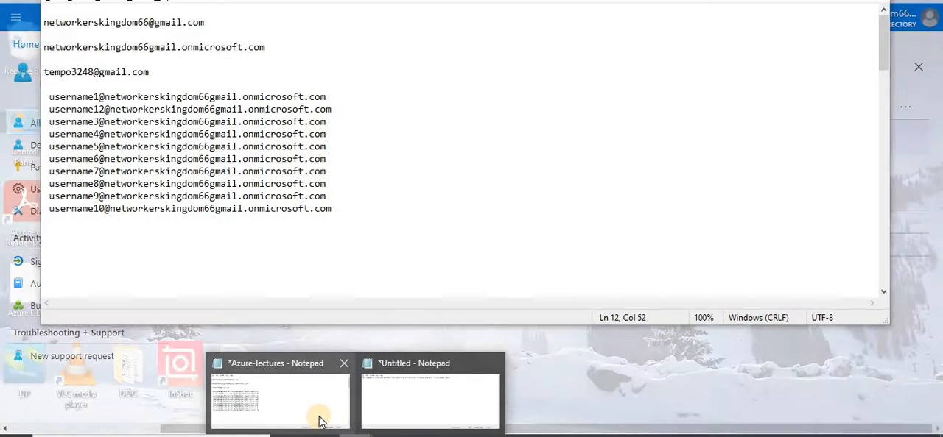
Switch to the open Notepad file and paste the copied initial password below the user name list
{"action": "left_click", "coordinate": [316, 362]}
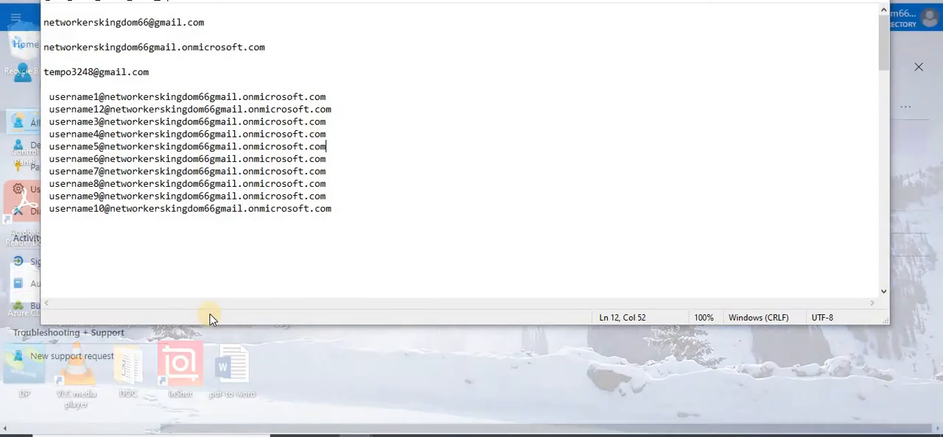
{"action": "left_click", "coordinate": [135, 247]}
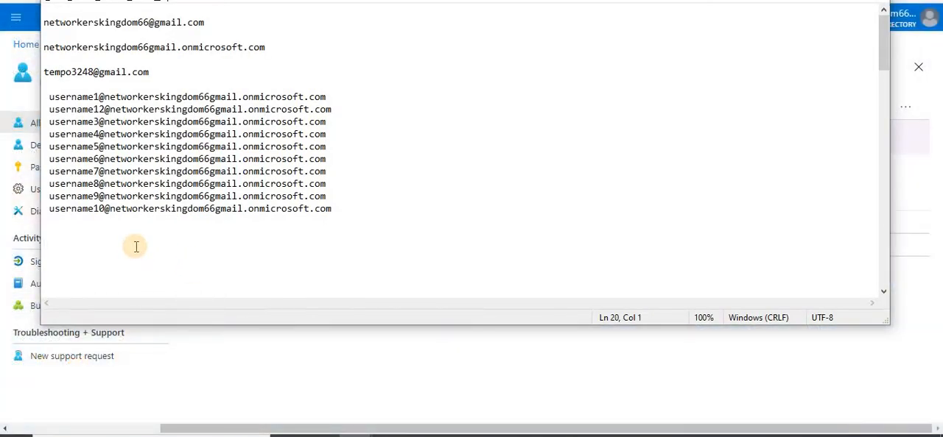
{"action": "key", "text": "ctrl+v"}
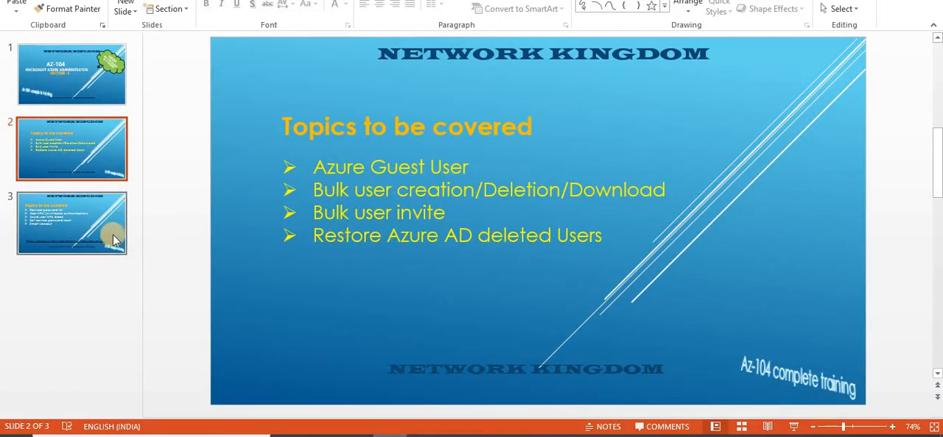
{"action": "left_click", "coordinate": [107, 234]}
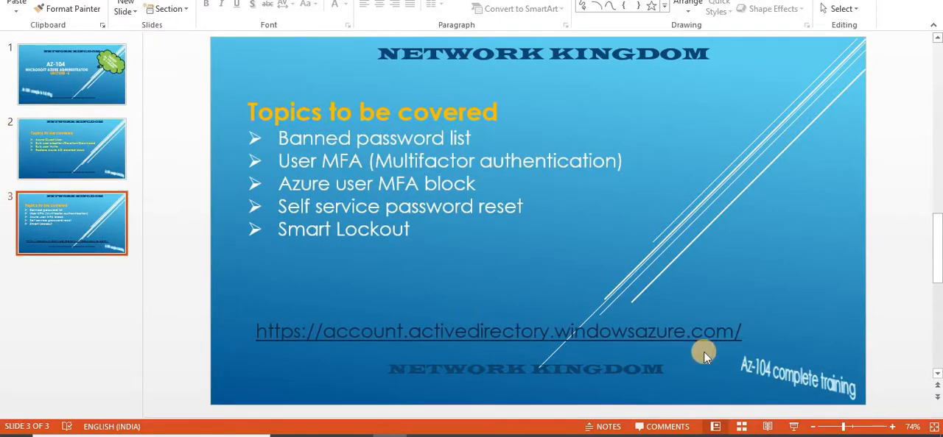
{"action": "triple_click", "coordinate": [694, 331]}
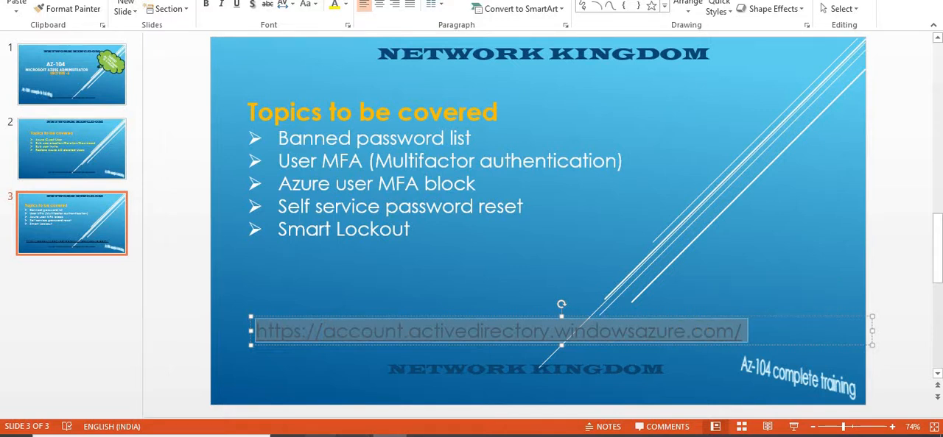
{"action": "mouse_move", "coordinate": [322, 435]}
{"action": "left_click", "coordinate": [421, 396]}
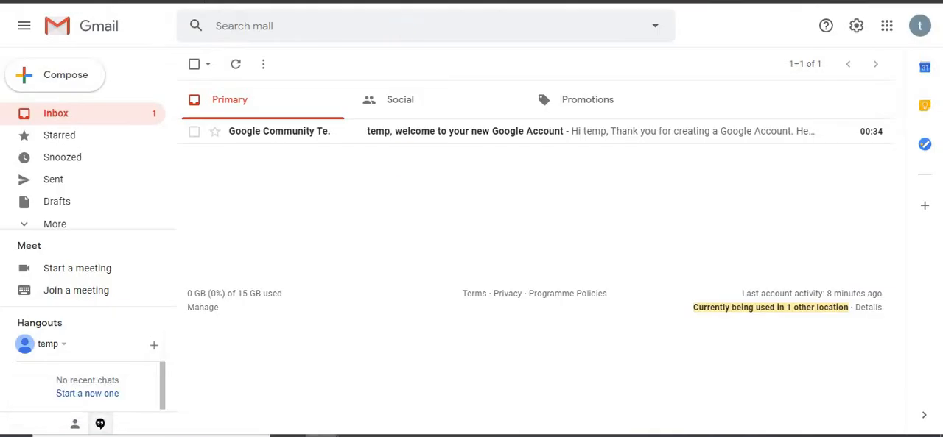
{"action": "key", "text": "ctrl+t"}
{"action": "key", "text": "ctrl+v"}
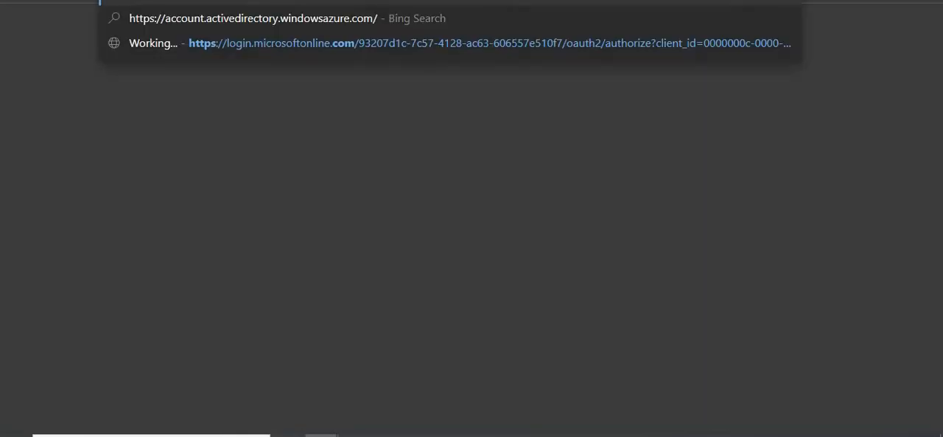
{"action": "key", "text": "Return"}
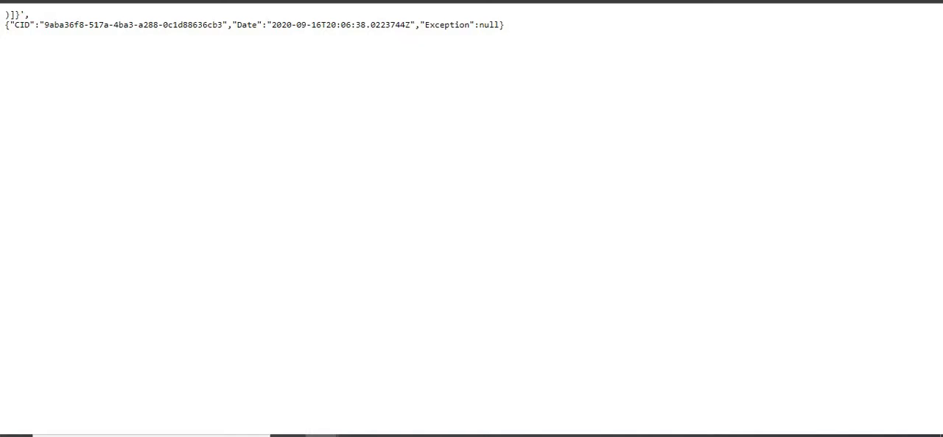
Try to load the account.activedirectory.windowsazure.com address again, including once without the trailing slash
{"action": "key", "text": "BackSpace"}
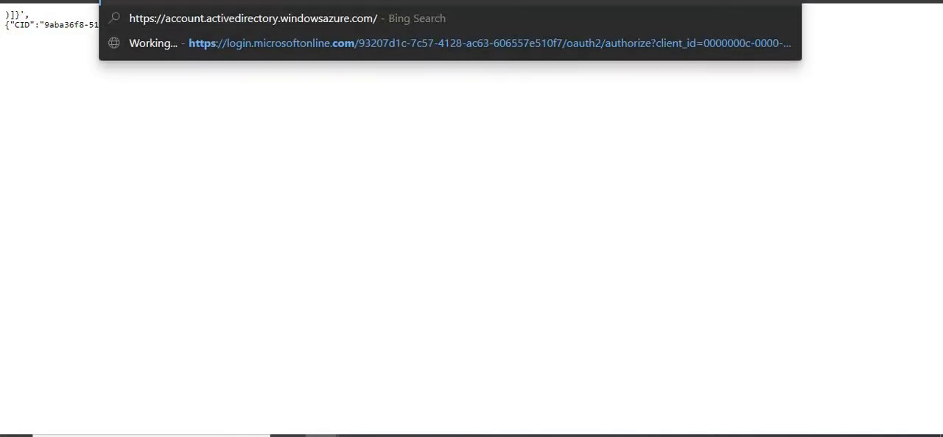
{"action": "key", "text": "Return"}
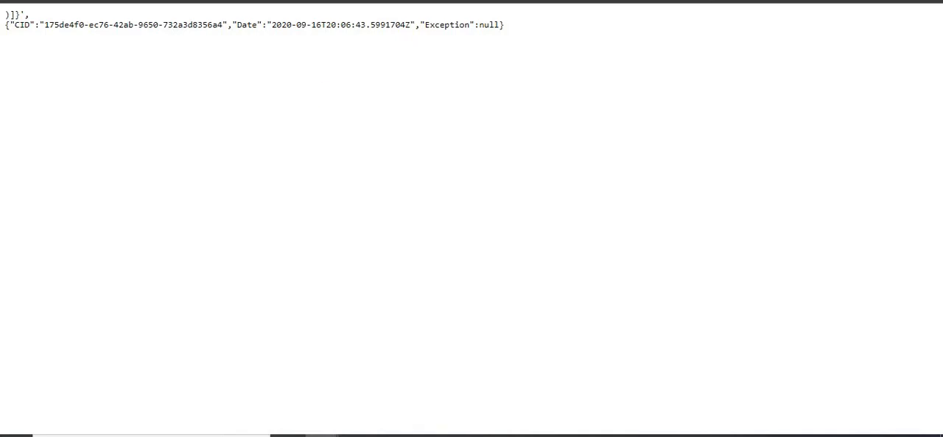
{"action": "key", "text": "BackSpace"}
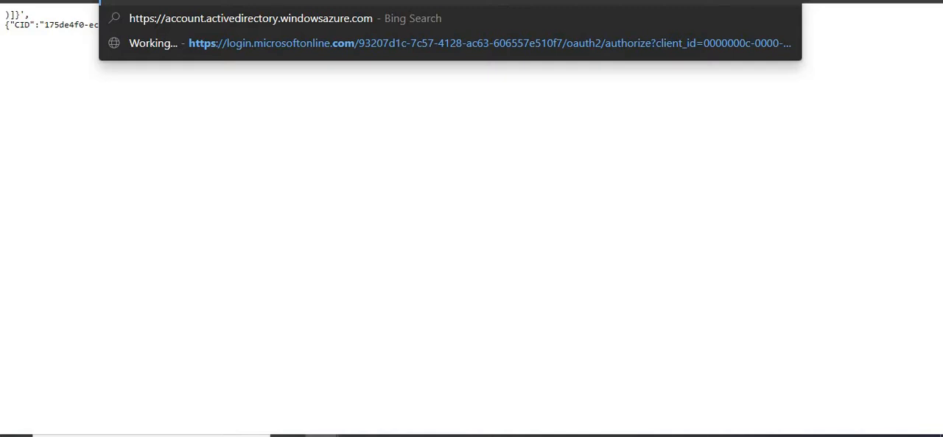
{"action": "key", "text": "Return"}
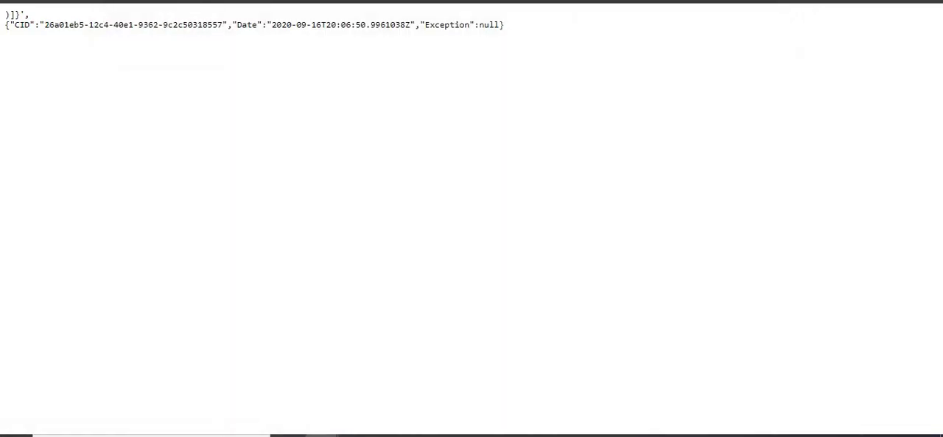
Switch back to the browser window showing the Azure portal's list of all users
{"action": "key", "text": "ctrl+Tab"}
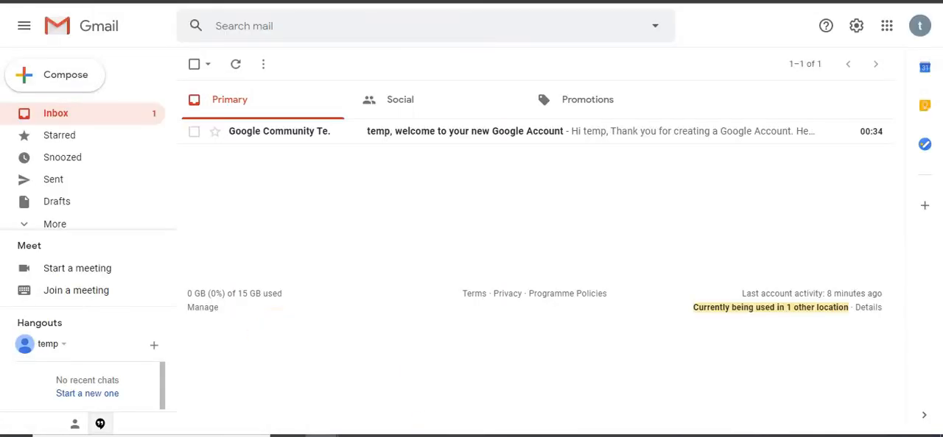
{"action": "mouse_move", "coordinate": [322, 435]}
{"action": "left_click", "coordinate": [295, 397]}
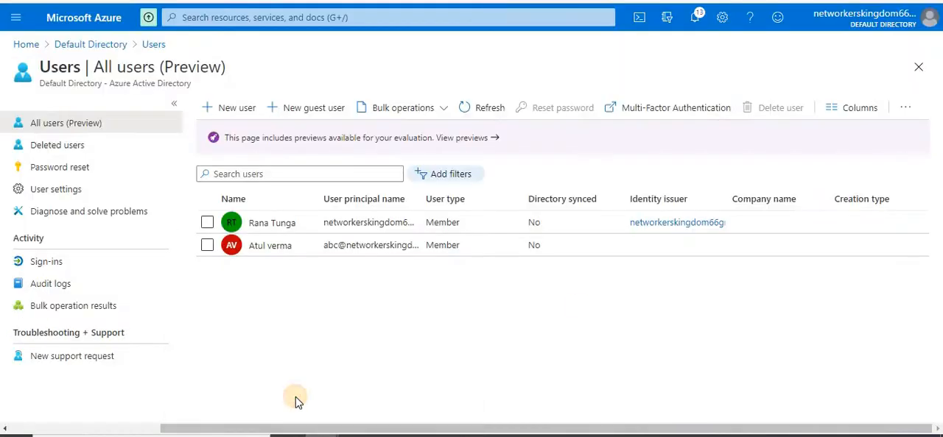
Copy the newly created member's user principal name from their profile and submit it as the username when signing in to Azure with another account
{"action": "left_click", "coordinate": [280, 246]}
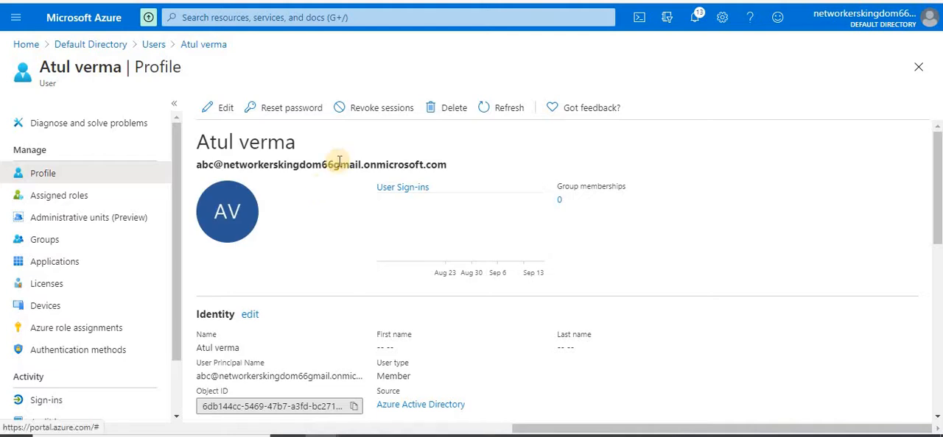
{"action": "triple_click", "coordinate": [337, 164]}
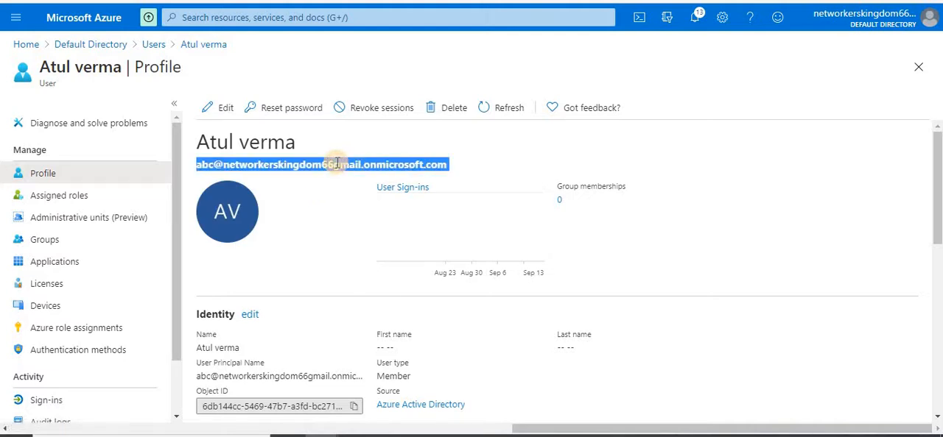
{"action": "left_click", "coordinate": [917, 18]}
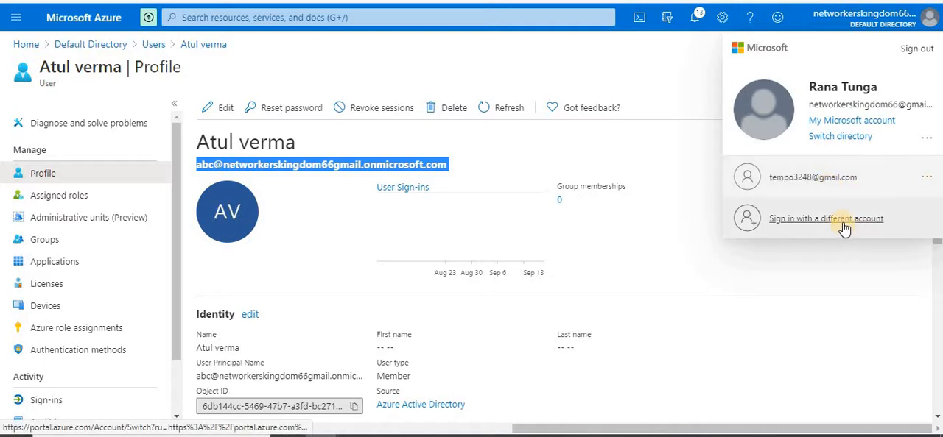
{"action": "left_click", "coordinate": [845, 229]}
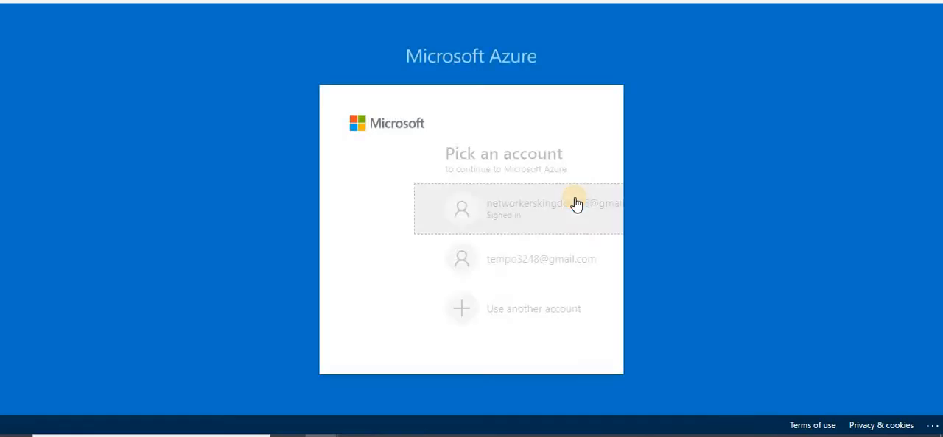
{"action": "left_click", "coordinate": [437, 303]}
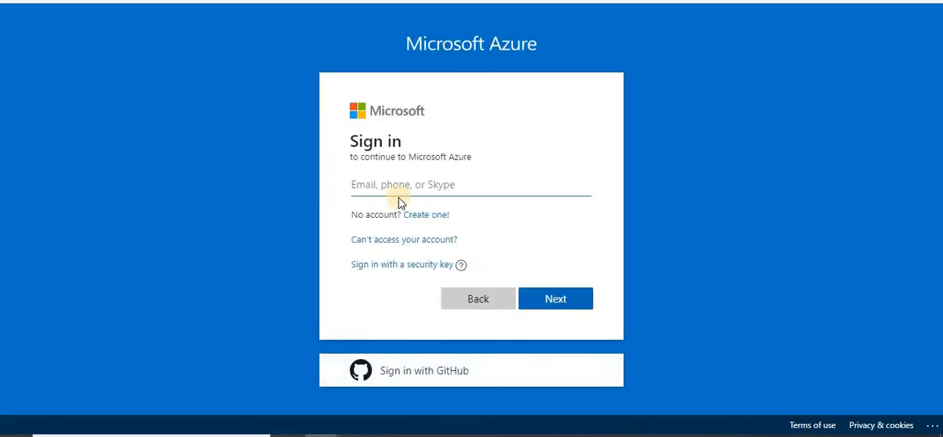
{"action": "key", "text": "ctrl+v"}
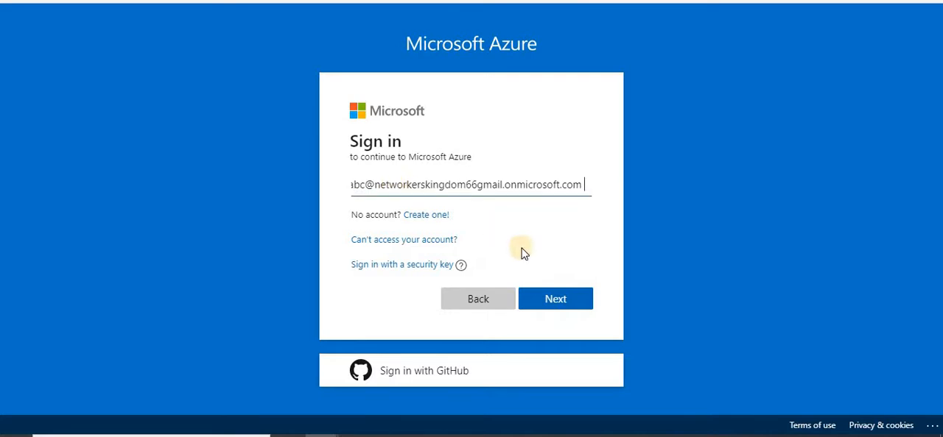
{"action": "left_click", "coordinate": [551, 302]}
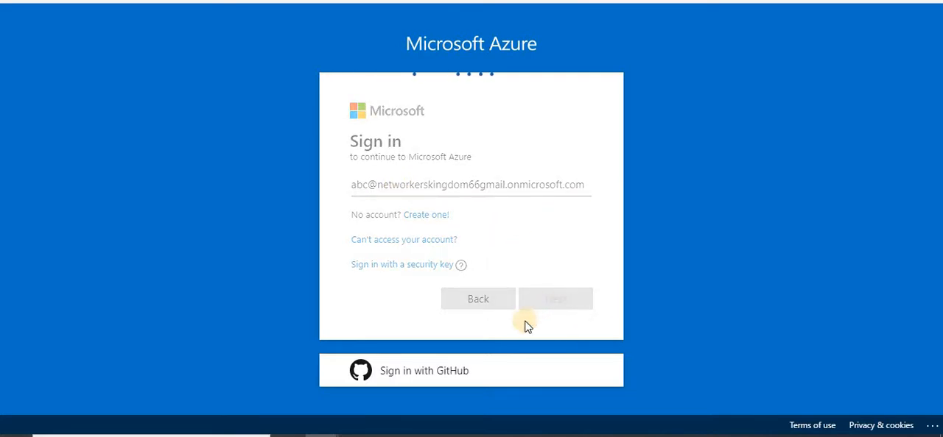
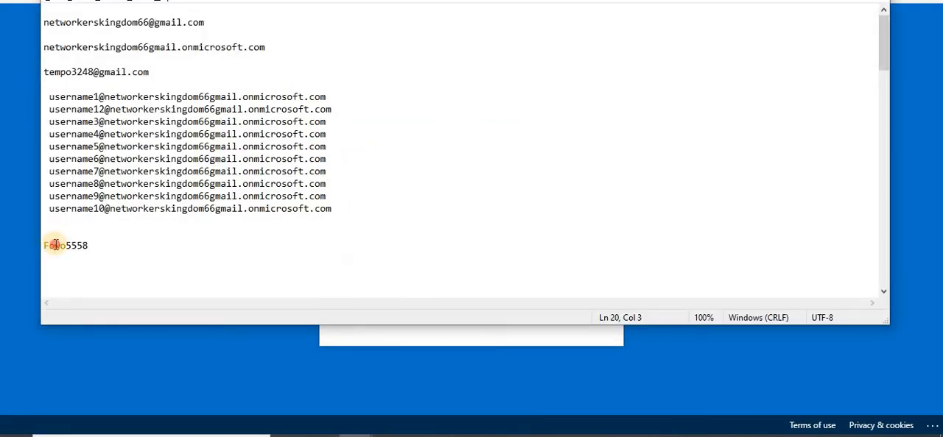
Copy the temporary password from the Notepad notes and submit it on the Azure sign-in page
{"action": "double_click", "coordinate": [55, 246]}
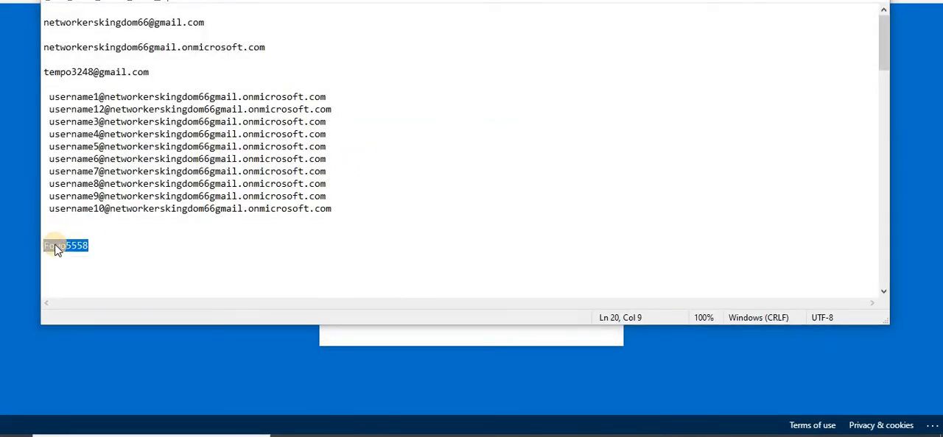
{"action": "key", "text": "alt+Tab"}
{"action": "key", "text": "ctrl+v"}
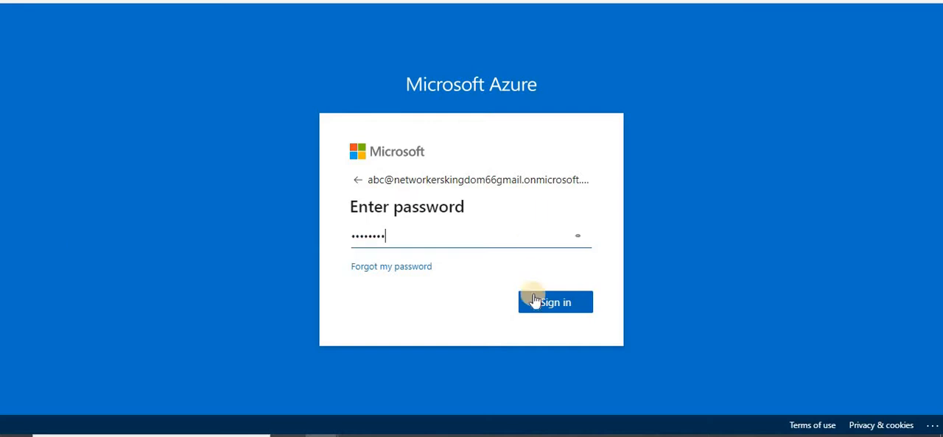
{"action": "left_click", "coordinate": [564, 308]}
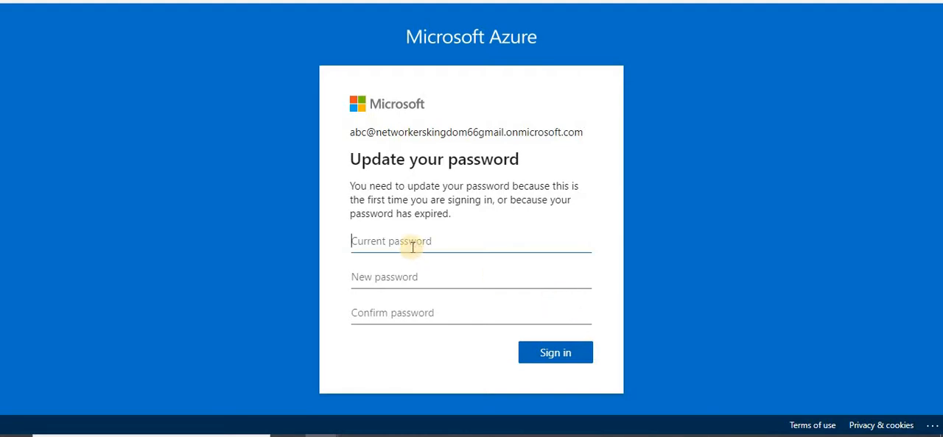
Update the account password by filling in the current, new and confirmation password fields, sign in, and skip the Azure welcome tour
{"action": "left_click", "coordinate": [405, 267]}
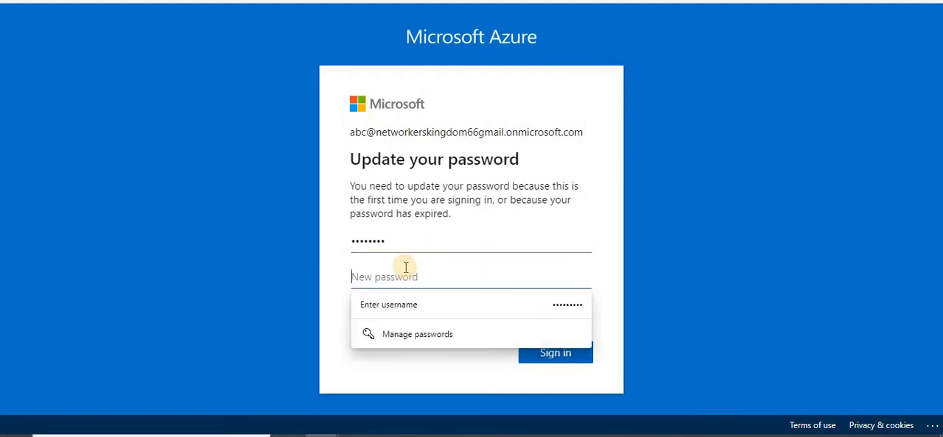
{"action": "type", "text": "P"}
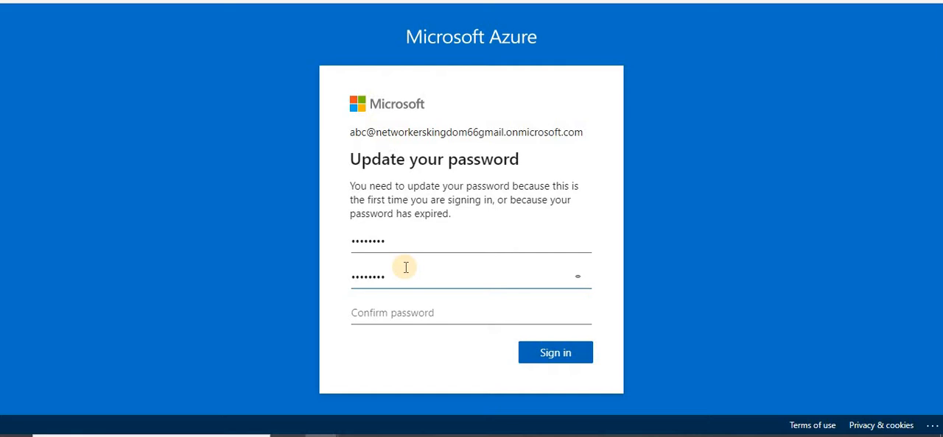
{"action": "type", "text": "P"}
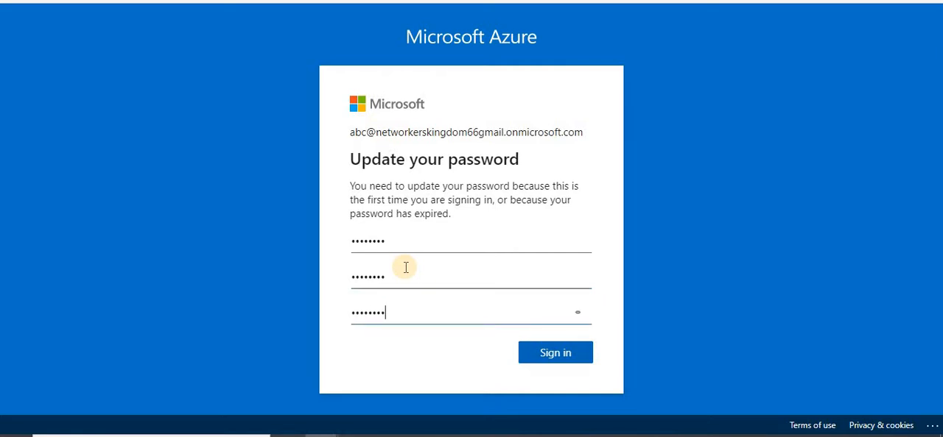
{"action": "left_click", "coordinate": [564, 353]}
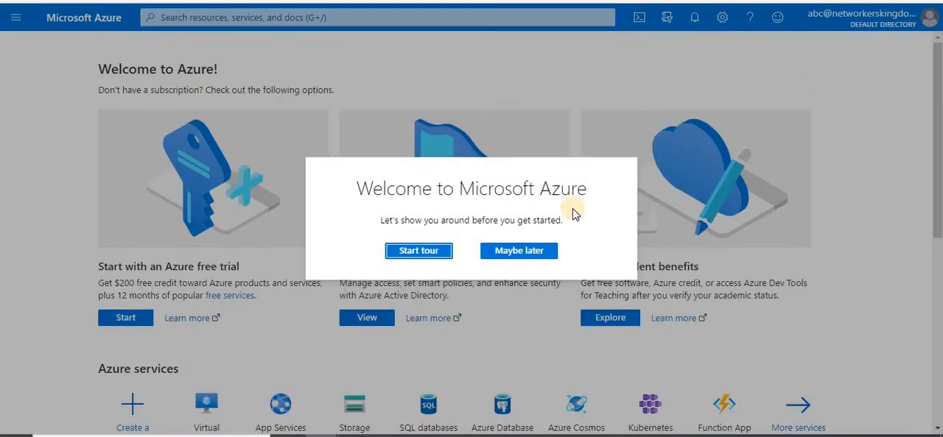
{"action": "left_click", "coordinate": [505, 253]}
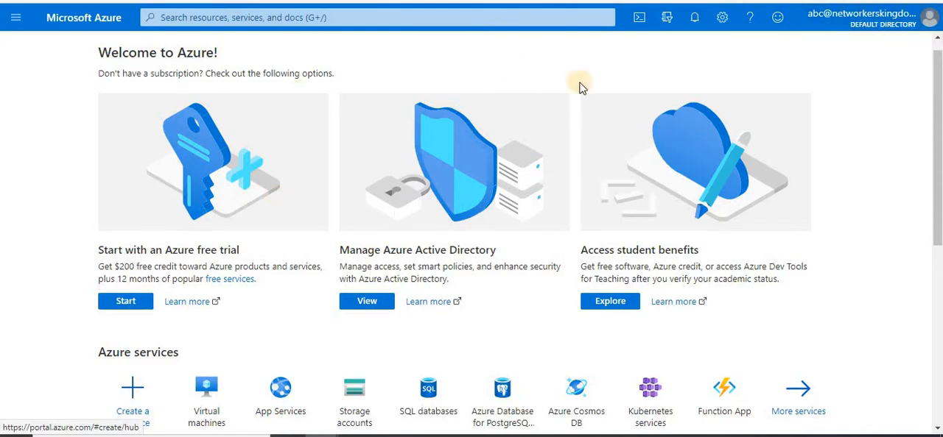
Switch the portal back to the administrator account, open Azure Active Directory, dismiss the notifications and show all users
{"action": "left_click", "coordinate": [925, 28]}
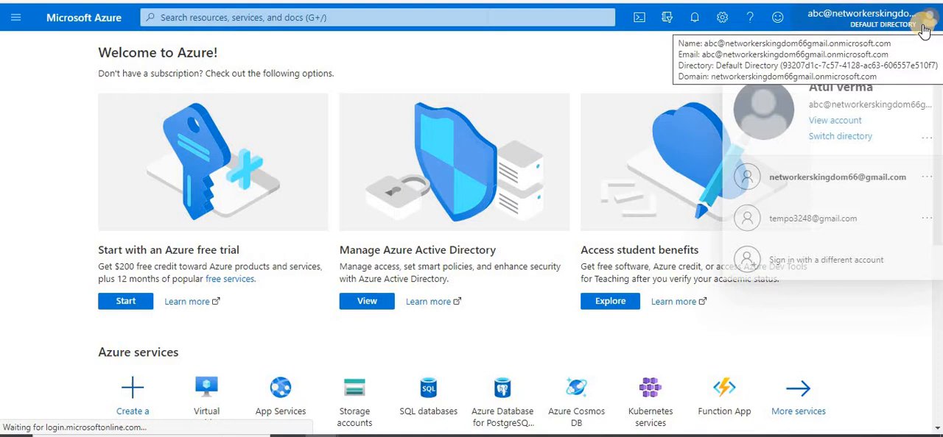
{"action": "left_click", "coordinate": [832, 182]}
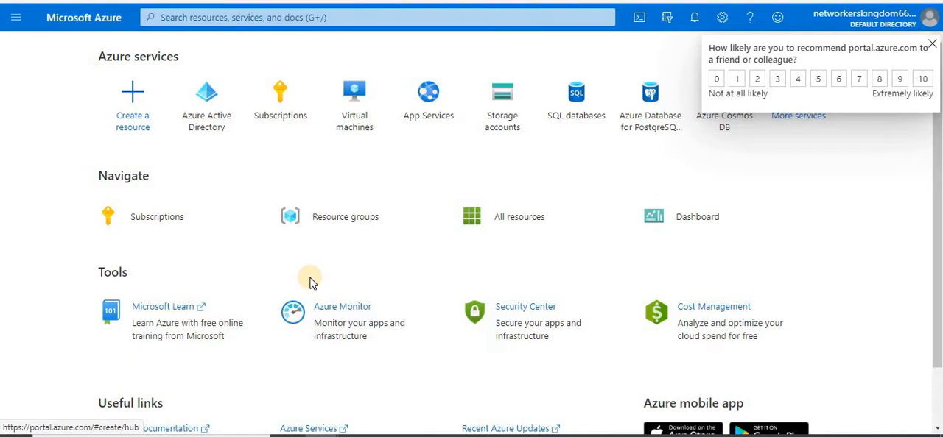
{"action": "left_click", "coordinate": [206, 96]}
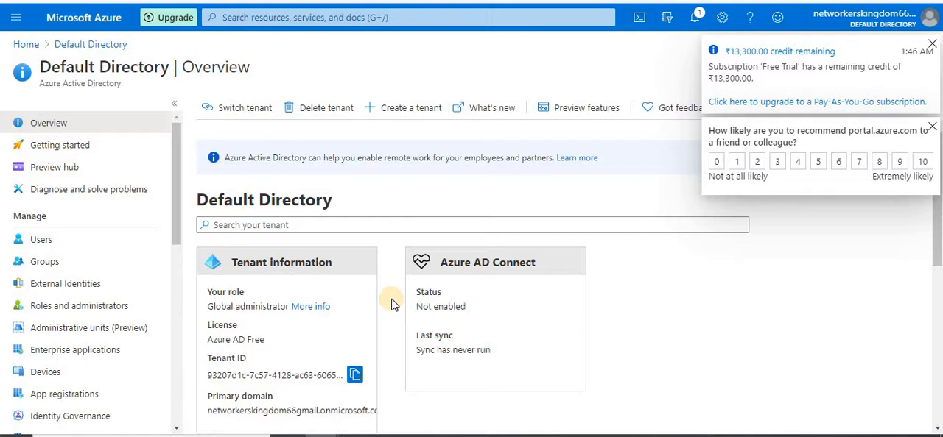
{"action": "left_click", "coordinate": [933, 45]}
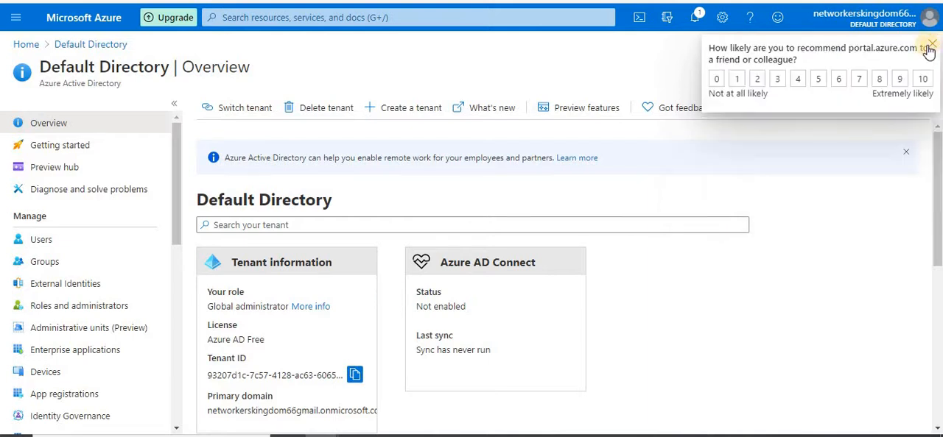
{"action": "left_click", "coordinate": [932, 44]}
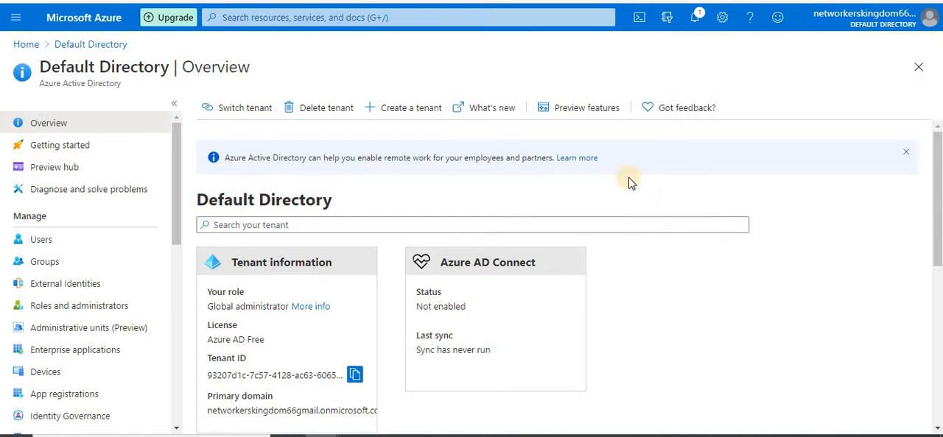
{"action": "left_click", "coordinate": [45, 236]}
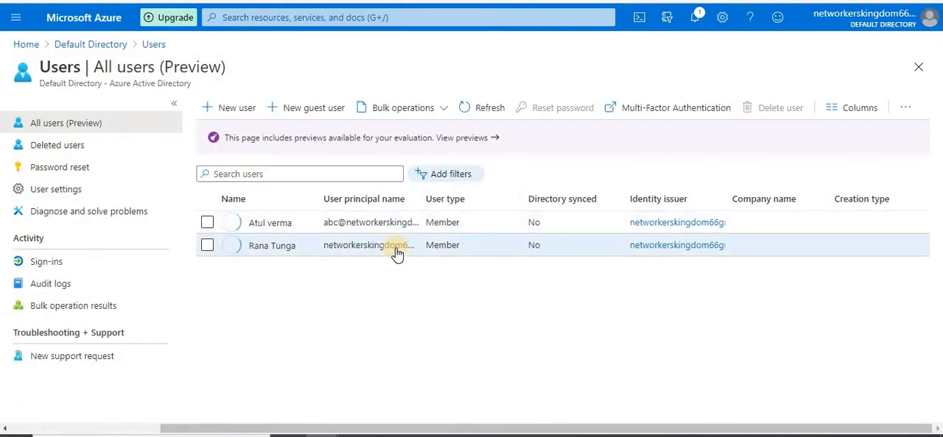
{"action": "left_click", "coordinate": [307, 111]}
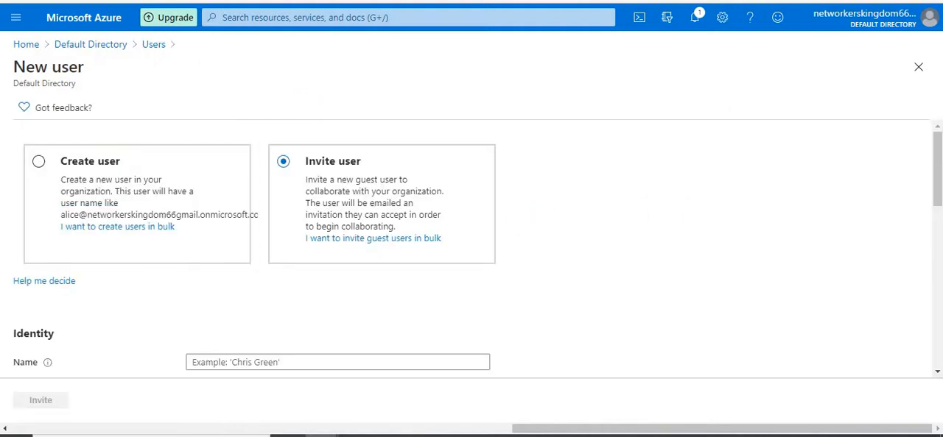
{"action": "left_click_drag", "start_coordinate": [937, 183], "coordinate": [931, 156]}
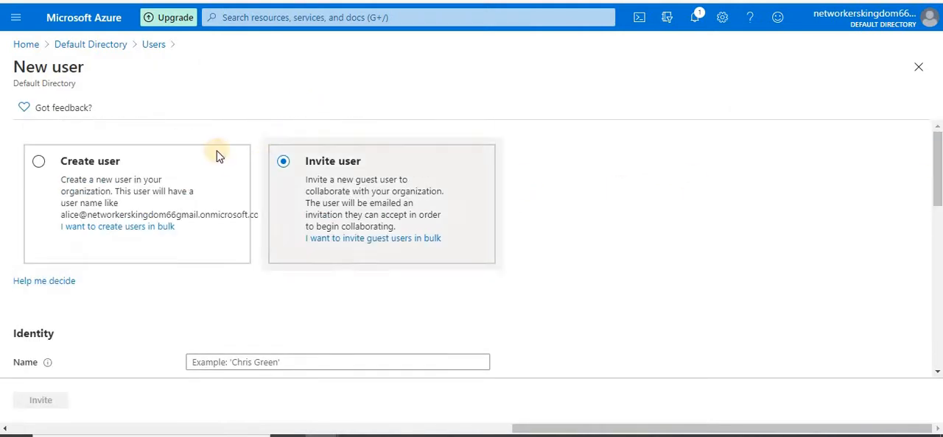
{"action": "left_click", "coordinate": [154, 47]}
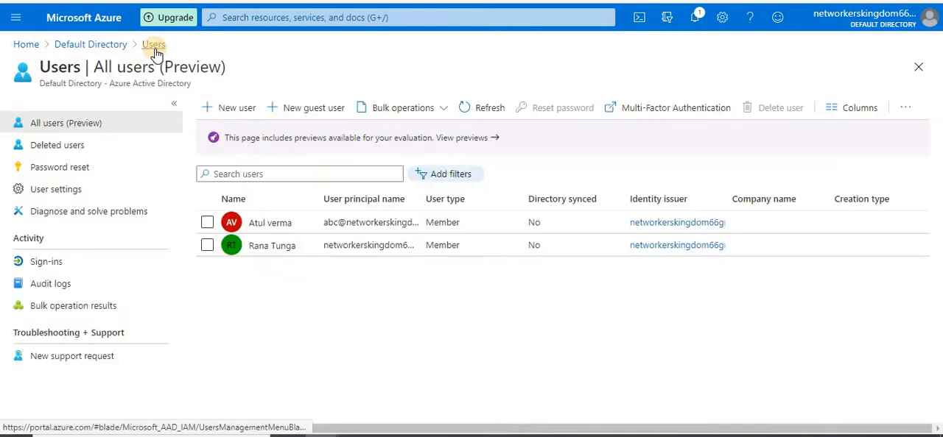
{"action": "left_click", "coordinate": [301, 110]}
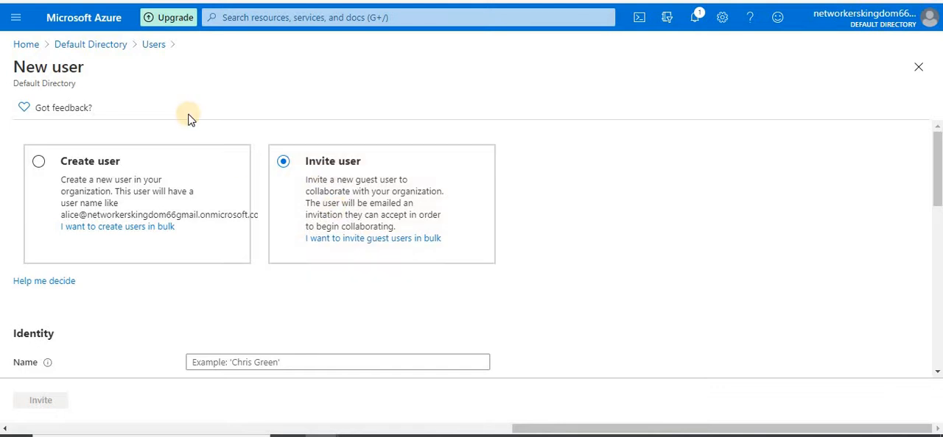
{"action": "left_click", "coordinate": [154, 44]}
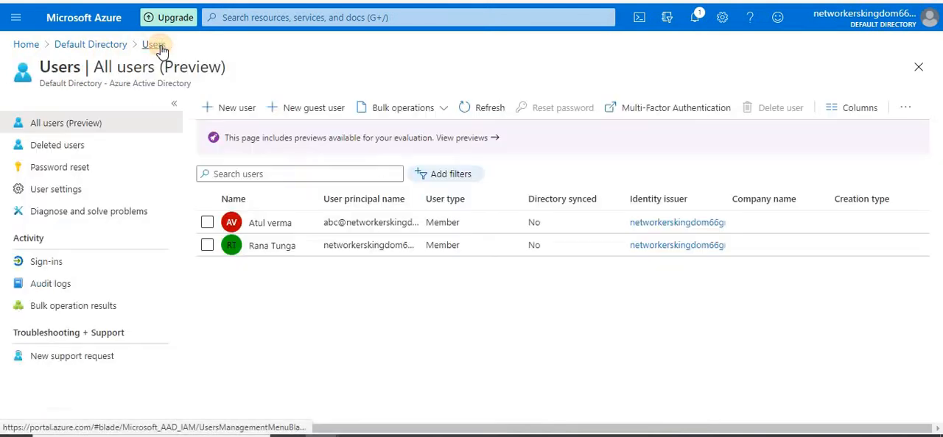
Start a new user with the Invite user option and fill in the guest's e-mail address copied from the Notepad notes
{"action": "left_click", "coordinate": [237, 113]}
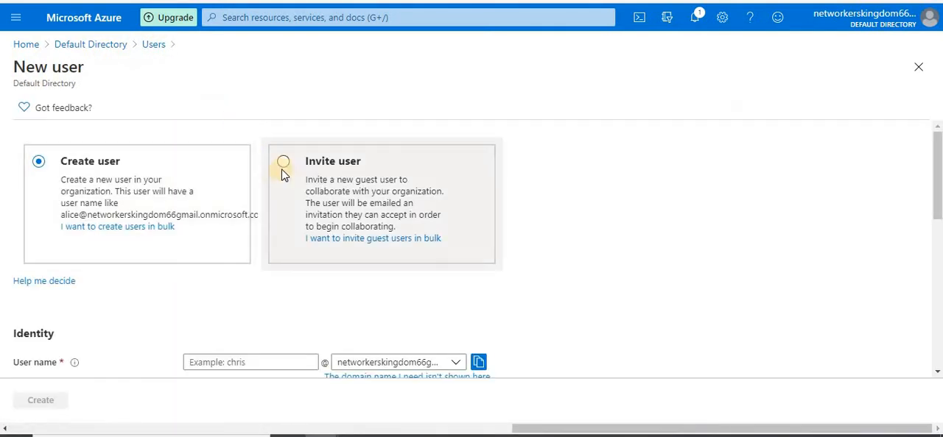
{"action": "left_click", "coordinate": [285, 164]}
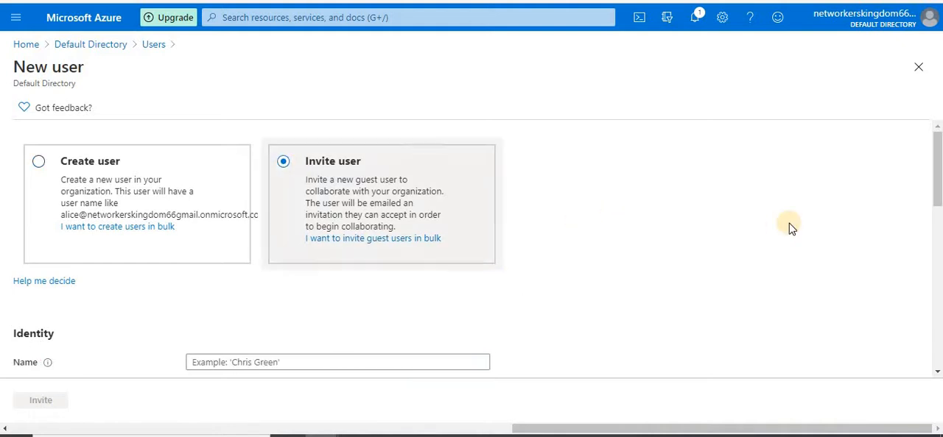
{"action": "scroll", "coordinate": [825, 213], "scroll_direction": "down", "scroll_amount": 2}
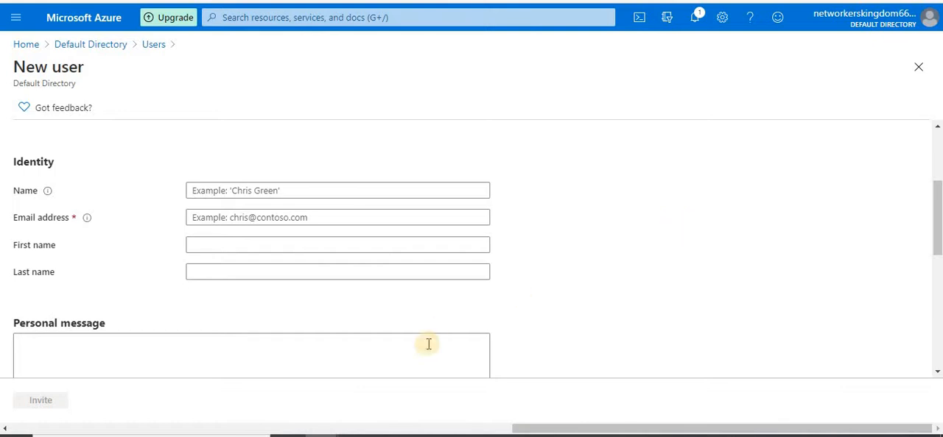
{"action": "left_click", "coordinate": [295, 374]}
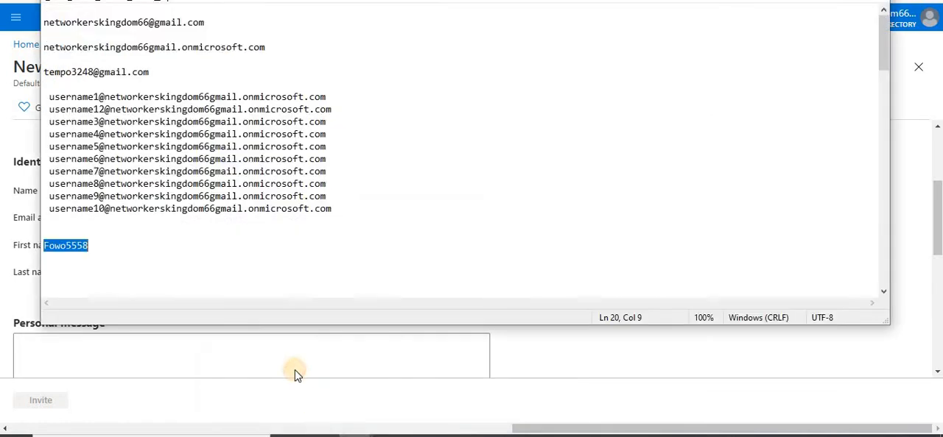
{"action": "left_click_drag", "start_coordinate": [161, 77], "coordinate": [45, 74]}
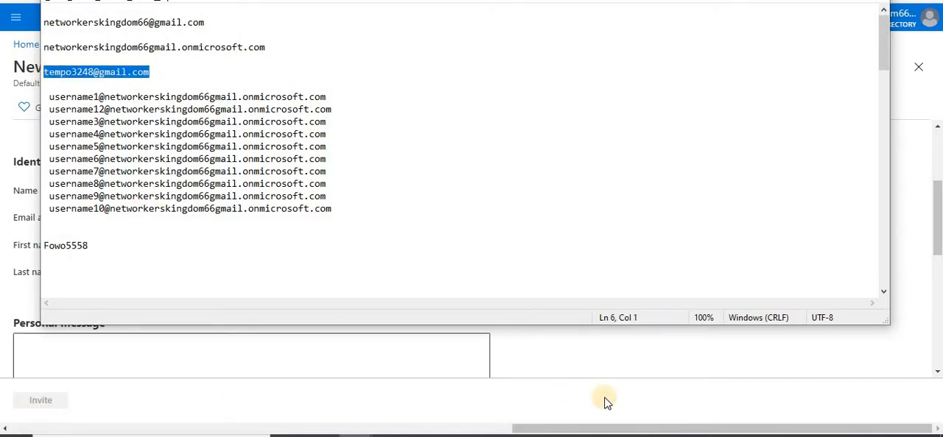
{"action": "left_click", "coordinate": [634, 372]}
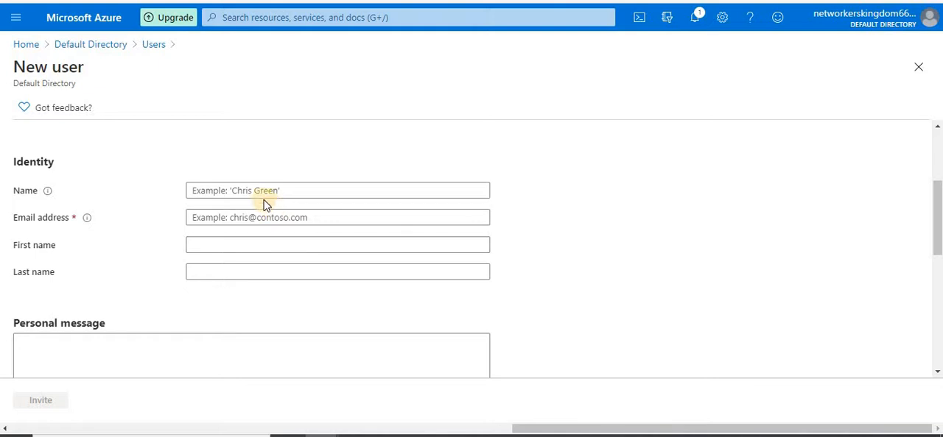
{"action": "left_click", "coordinate": [238, 215]}
{"action": "key", "text": "ctrl+v"}
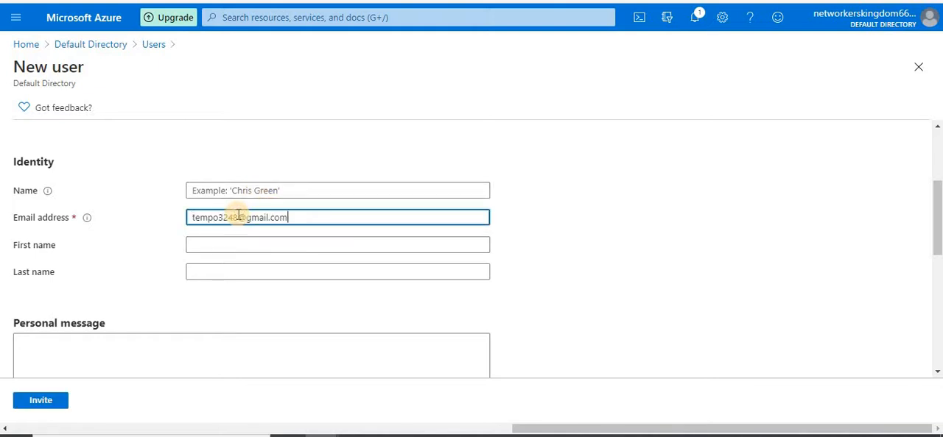
Enter the guest's name, add a personal message asking them to join Azure to complete the ABCD Project, and send the invitation
{"action": "left_click", "coordinate": [258, 191]}
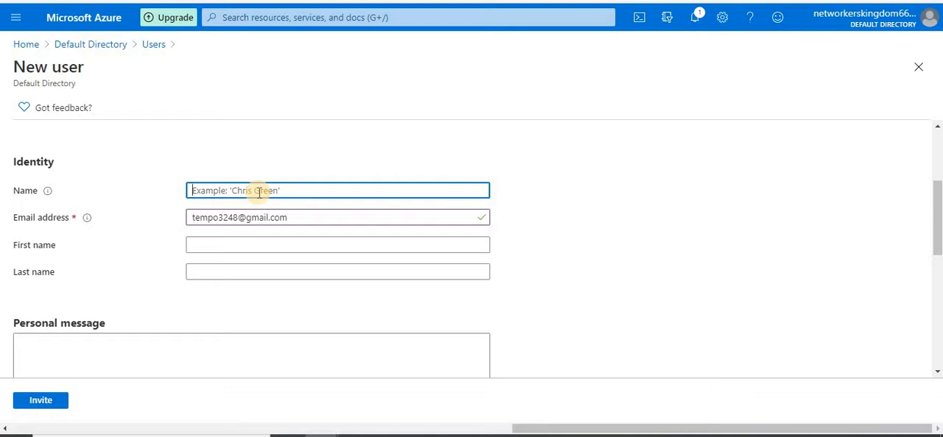
{"action": "type", "text": "Ashu"}
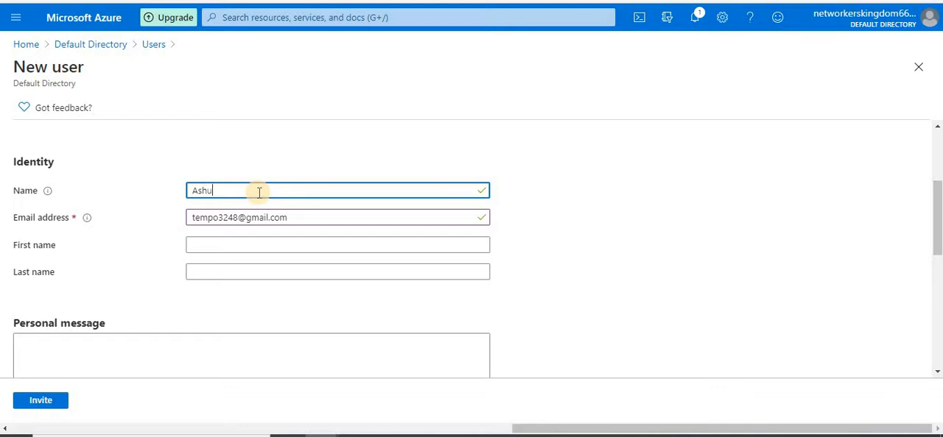
{"action": "left_click", "coordinate": [684, 210]}
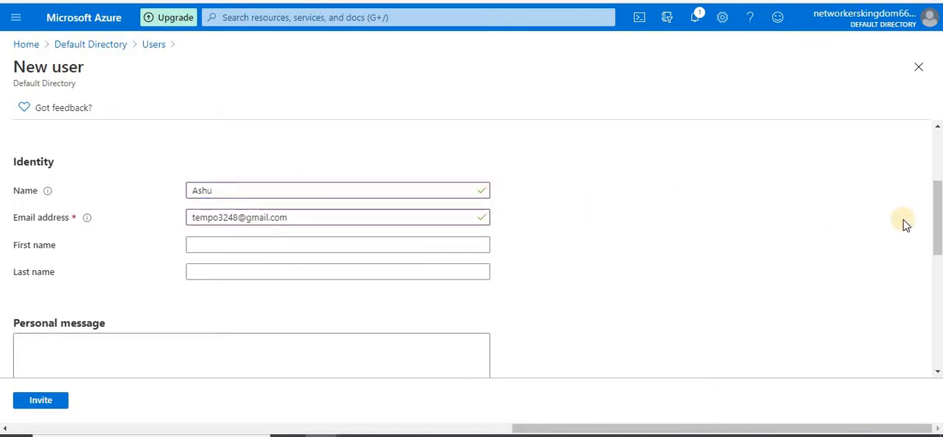
{"action": "left_click", "coordinate": [135, 353]}
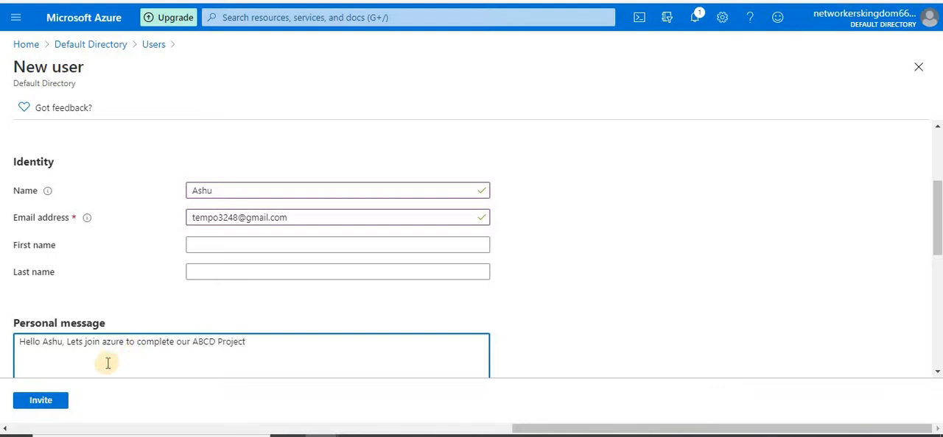
{"action": "left_click", "coordinate": [33, 400]}
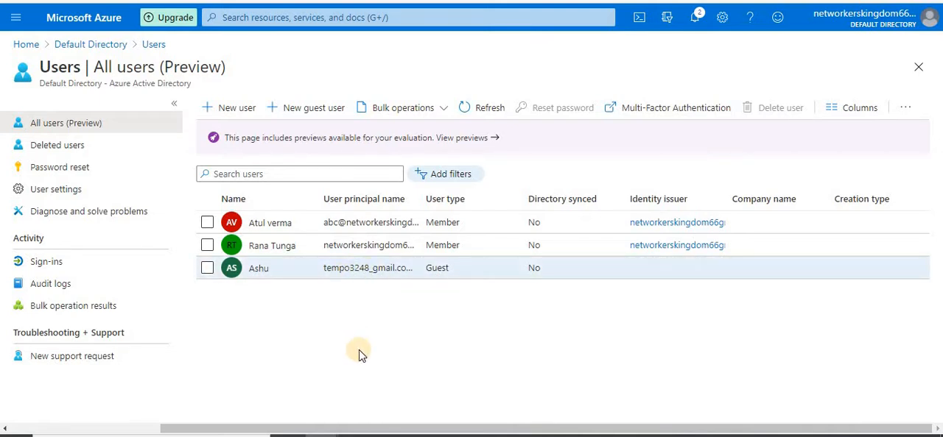
Switch to the guest's Gmail inbox, refresh it and open the Microsoft invitation e-mail from Default Directory
{"action": "left_click", "coordinate": [428, 404]}
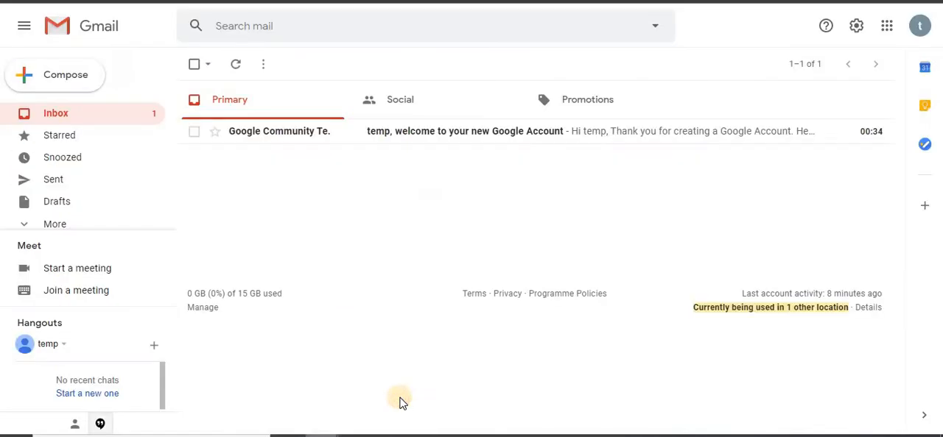
{"action": "left_click", "coordinate": [237, 68]}
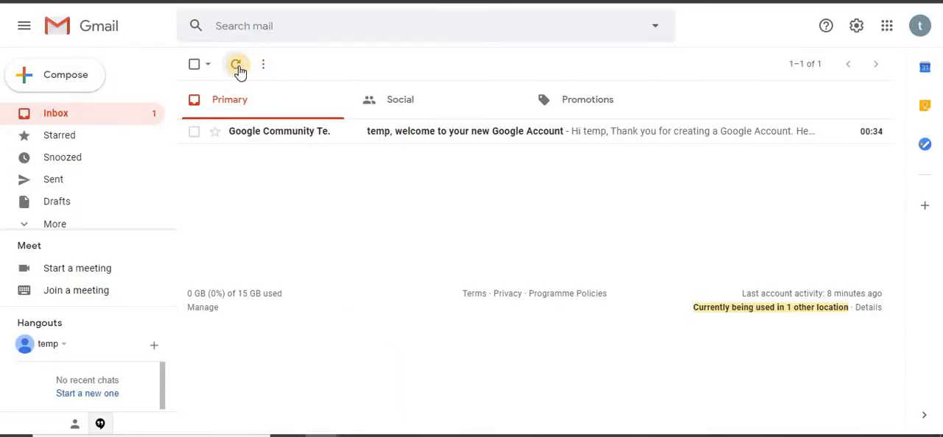
{"action": "left_click", "coordinate": [237, 67]}
{"action": "left_click", "coordinate": [237, 68]}
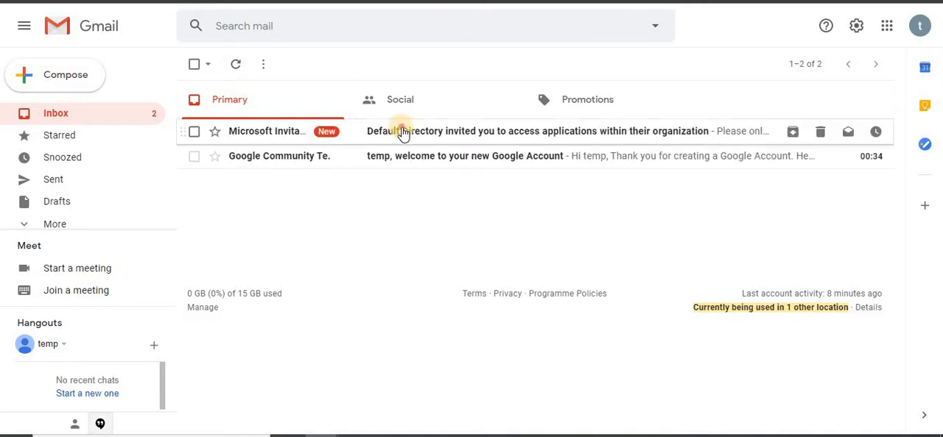
{"action": "left_click", "coordinate": [403, 133]}
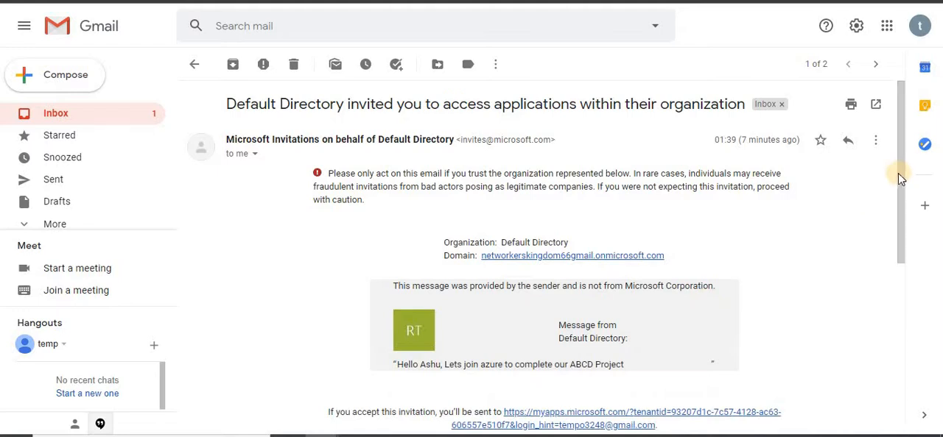
Read the sender's message in the invitation e-mail, accept the invitation and grant Default Directory the requested permissions
{"action": "left_click_drag", "start_coordinate": [899, 178], "coordinate": [902, 245]}
{"action": "left_click_drag", "start_coordinate": [398, 225], "coordinate": [625, 225]}
{"action": "left_click", "coordinate": [505, 242]}
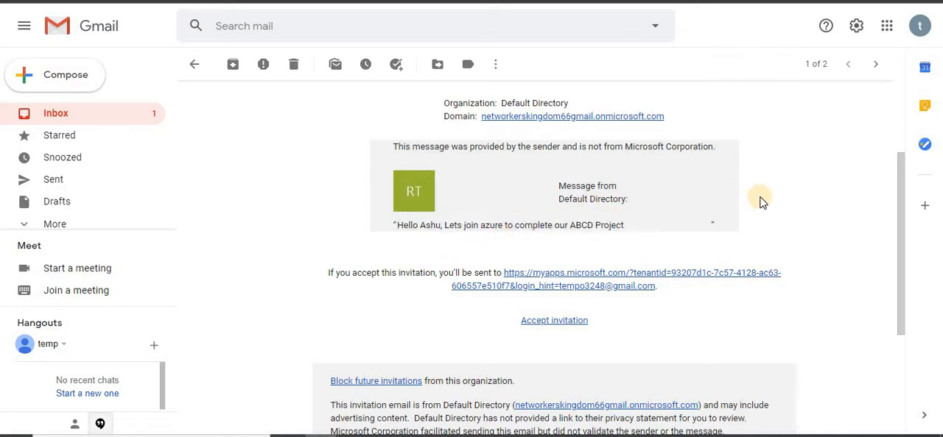
{"action": "left_click", "coordinate": [555, 322]}
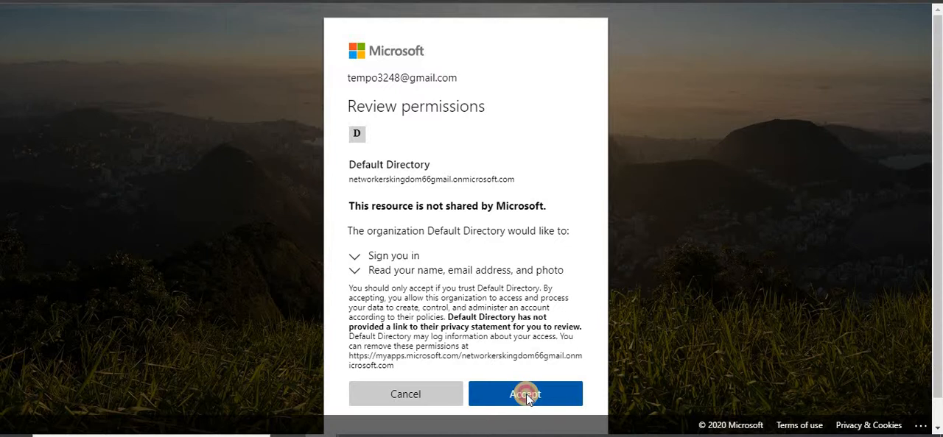
{"action": "left_click", "coordinate": [526, 395]}
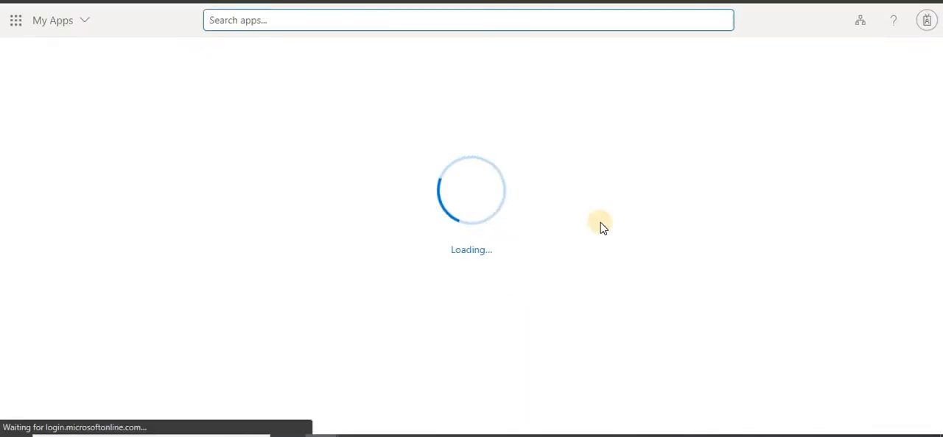
Check the signed-in guest account in My Apps, then switch to the administrator's Azure portal and refresh the list of all users
{"action": "left_click", "coordinate": [927, 22]}
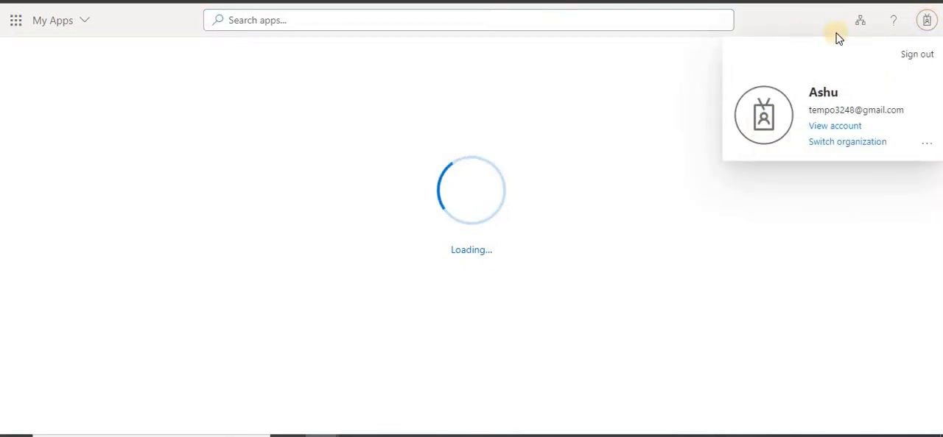
{"action": "left_click", "coordinate": [929, 27]}
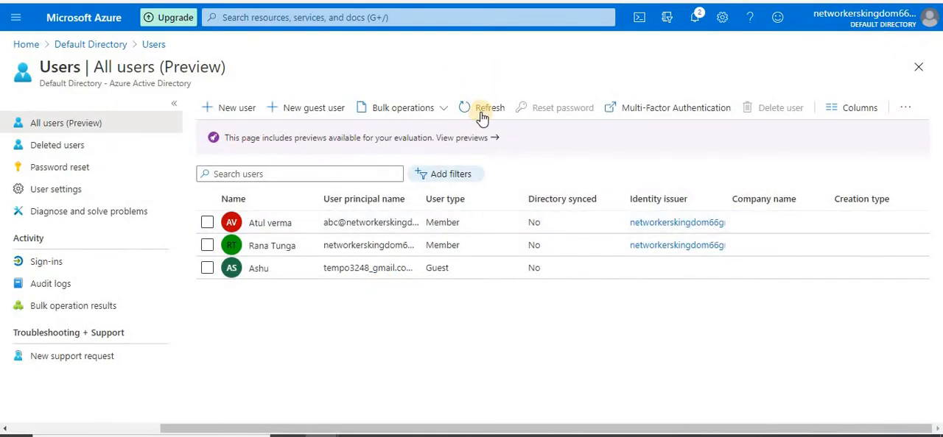
{"action": "left_click", "coordinate": [484, 111]}
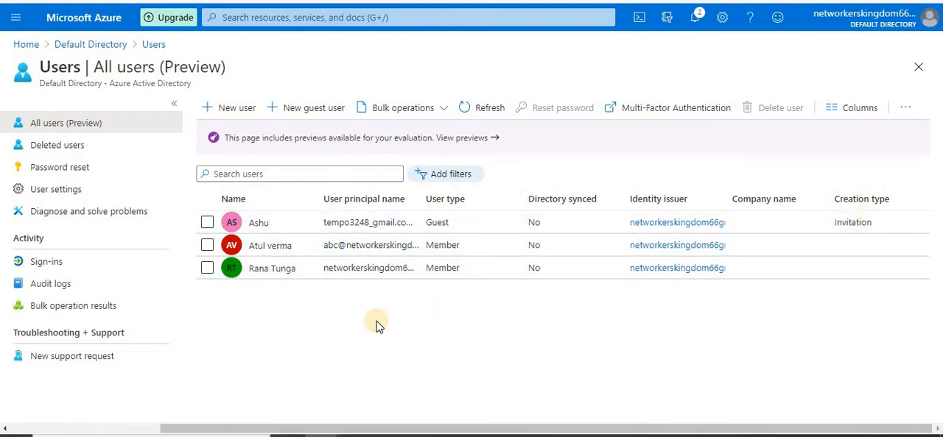
Download the CSV template for the Bulk create operation and open UserCreateTemplate.csv in a maximized Excel window
{"action": "left_click", "coordinate": [444, 112]}
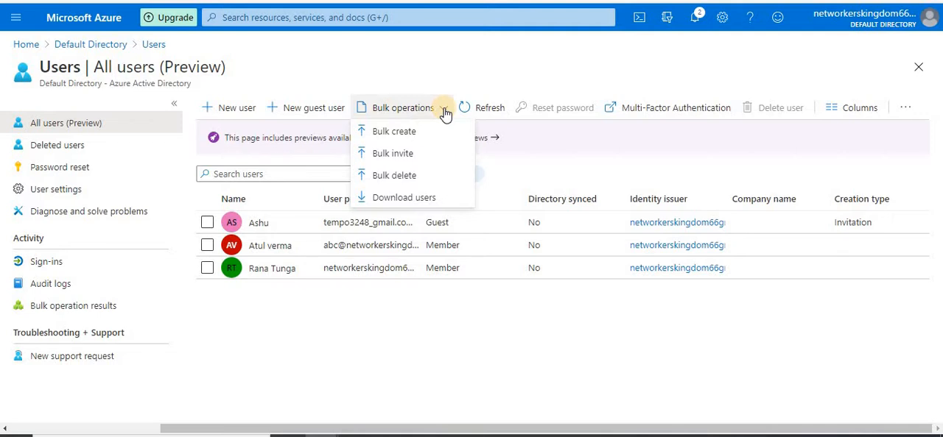
{"action": "left_click", "coordinate": [388, 139]}
{"action": "left_click", "coordinate": [773, 129]}
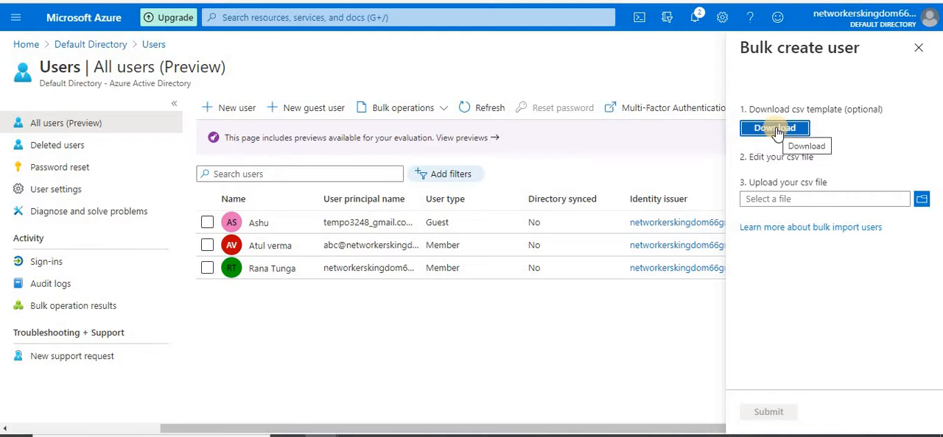
{"action": "left_click", "coordinate": [775, 130]}
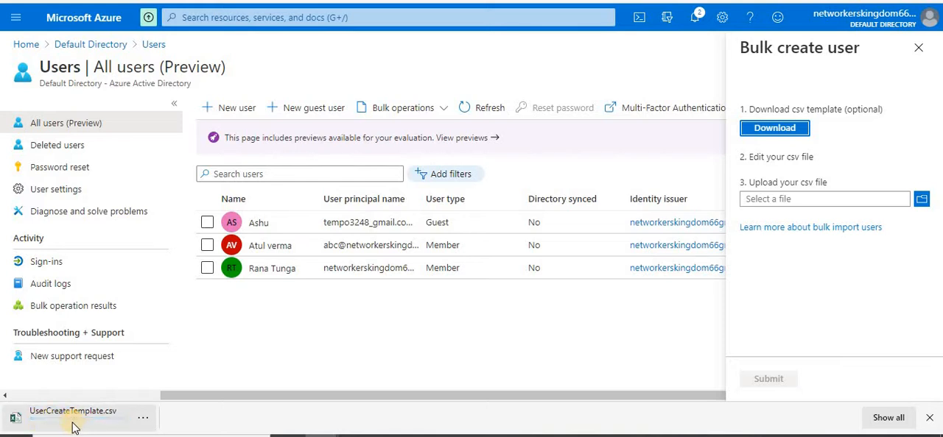
{"action": "left_click", "coordinate": [62, 419]}
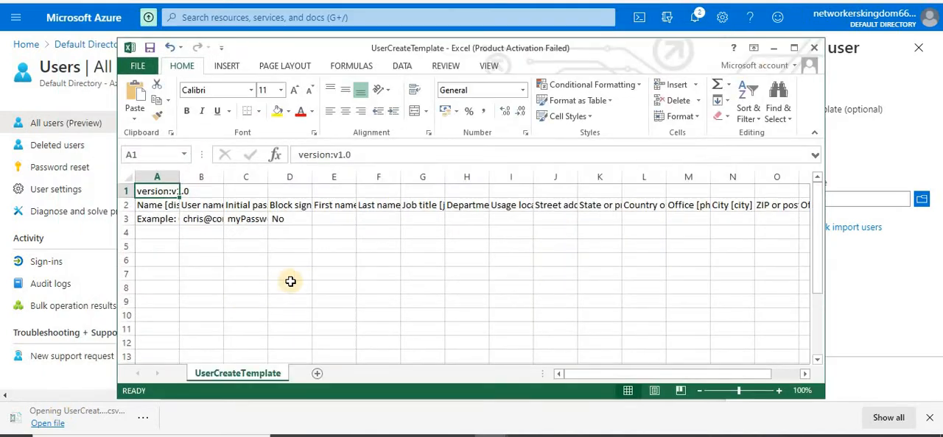
{"action": "left_click", "coordinate": [796, 48]}
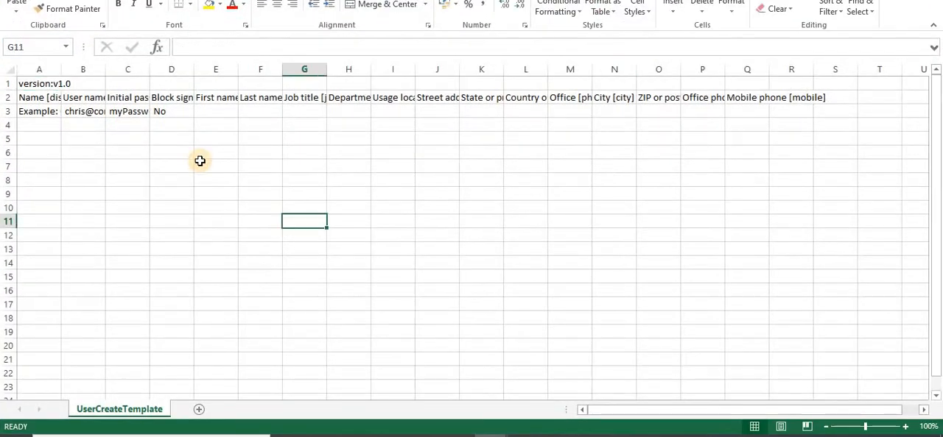
Examine the header row of the user creation template to see which columns are required and which are optional
{"action": "left_click", "coordinate": [55, 152]}
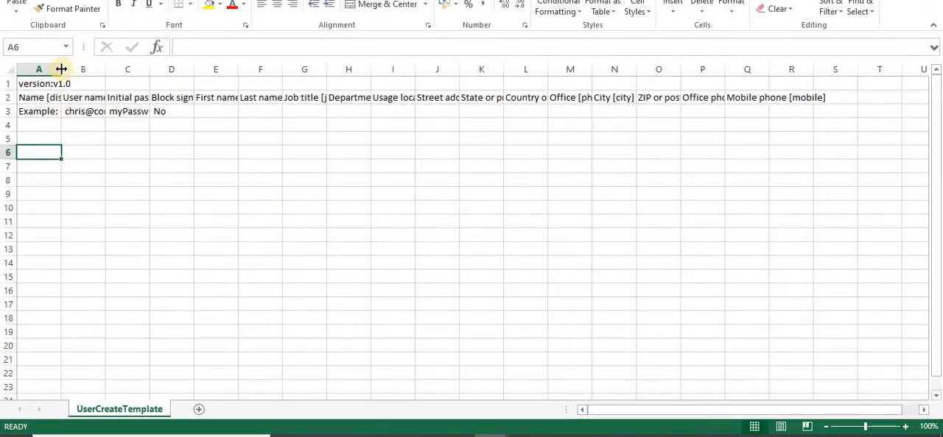
{"action": "left_click", "coordinate": [46, 101]}
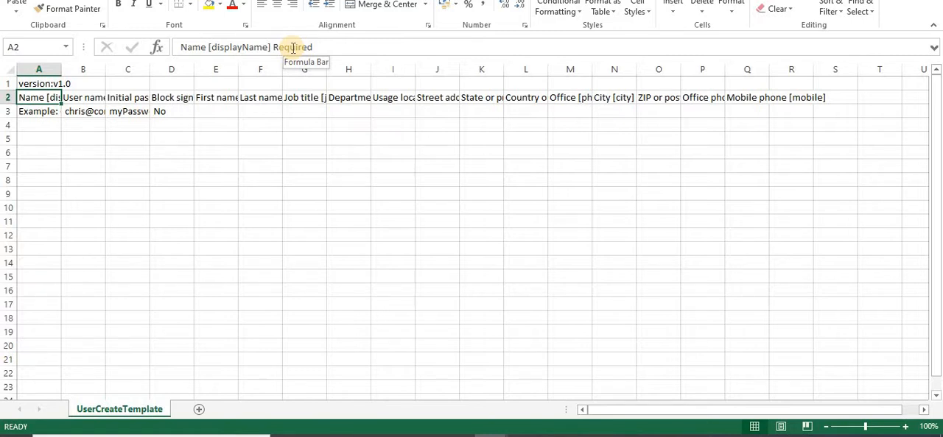
{"action": "left_click", "coordinate": [89, 101]}
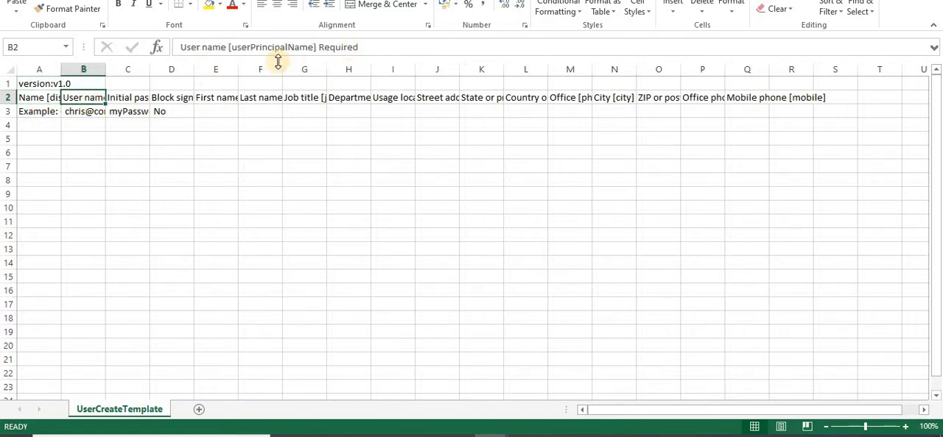
{"action": "left_click", "coordinate": [138, 97]}
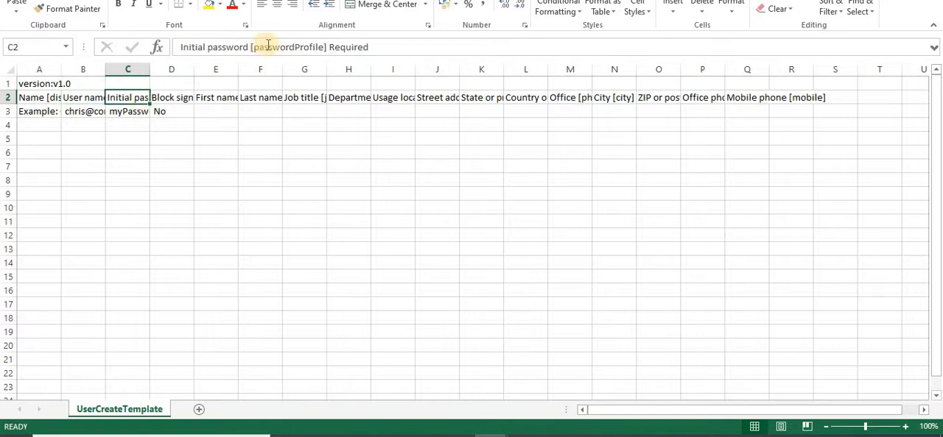
{"action": "left_click", "coordinate": [178, 95]}
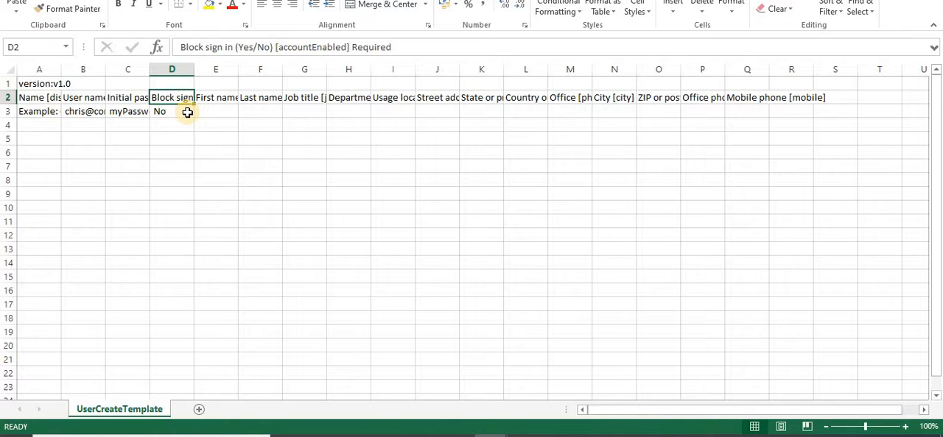
{"action": "key", "text": "Right"}
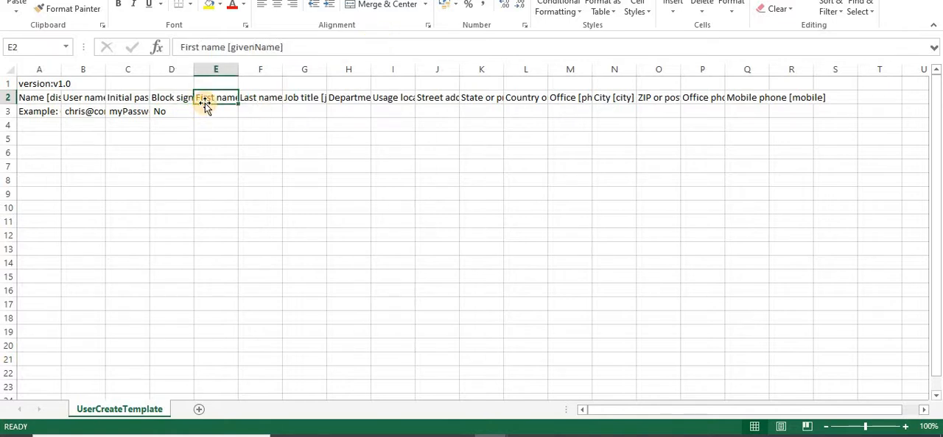
{"action": "key", "text": "Right"}
{"action": "key", "text": "Right"}
{"action": "key", "text": "Right"}
{"action": "key", "text": "Right"}
{"action": "key", "text": "Right"}
{"action": "key", "text": "Right"}
{"action": "key", "text": "Right"}
{"action": "key", "text": "Right"}
{"action": "key", "text": "Right"}
{"action": "key", "text": "Right"}
{"action": "key", "text": "Right"}
{"action": "key", "text": "Right"}
{"action": "key", "text": "Right"}
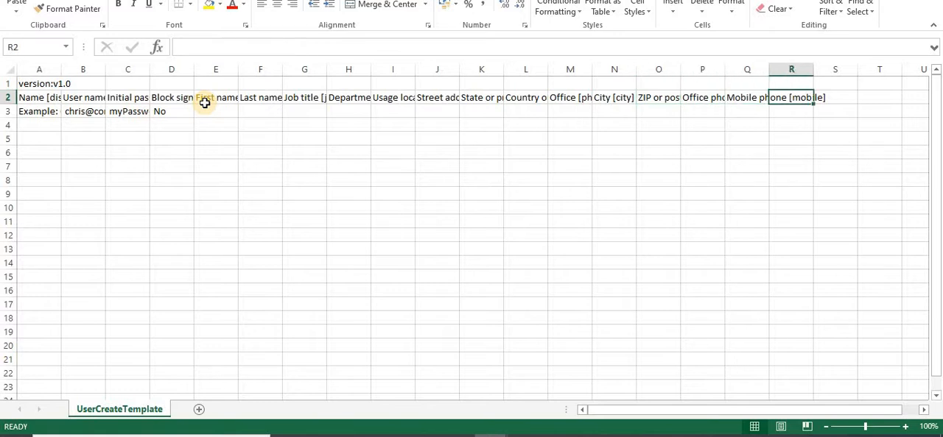
{"action": "key", "text": "Left"}
{"action": "key", "text": "Left"}
{"action": "key", "text": "Left"}
{"action": "key", "text": "Left"}
{"action": "key", "text": "Left"}
{"action": "key", "text": "Left"}
{"action": "key", "text": "Left"}
{"action": "key", "text": "Left"}
{"action": "key", "text": "Left"}
{"action": "key", "text": "Left"}
{"action": "key", "text": "Left"}
{"action": "key", "text": "Left"}
{"action": "key", "text": "Left"}
{"action": "key", "text": "Left"}
{"action": "key", "text": "Left"}
{"action": "key", "text": "Left"}
{"action": "key", "text": "Left"}
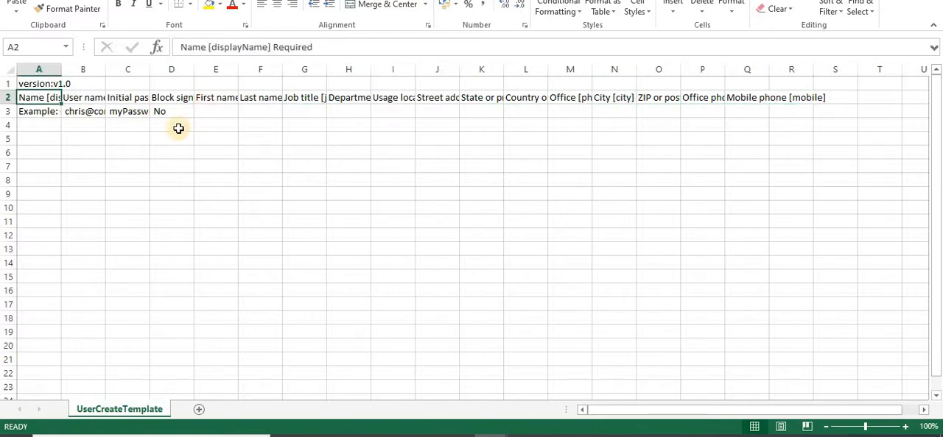
{"action": "left_click", "coordinate": [138, 182]}
{"action": "left_click", "coordinate": [286, 180]}
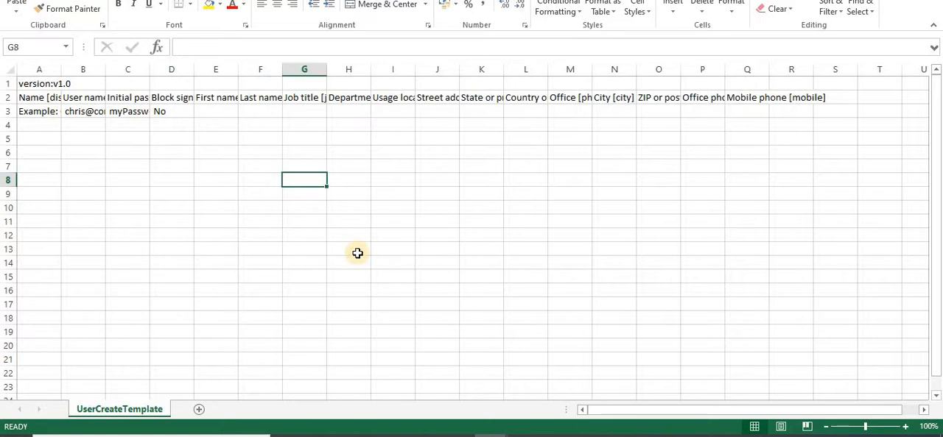
{"action": "left_click", "coordinate": [419, 274]}
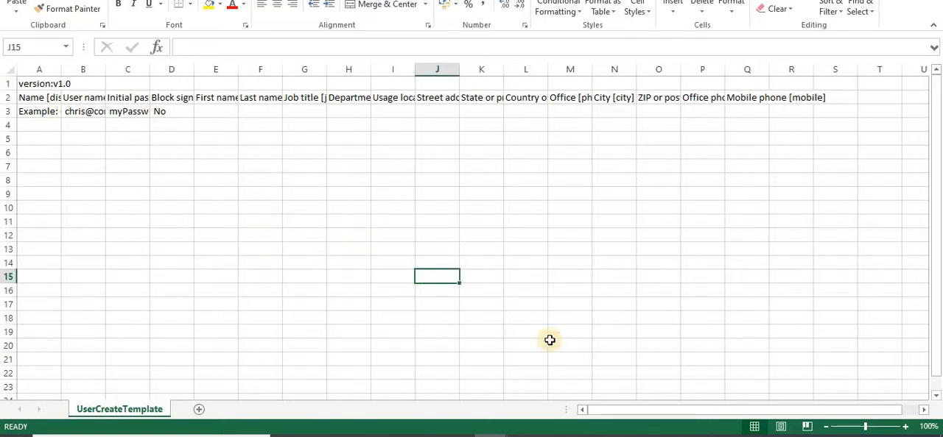
Switch to the Userbulk-creation workbook and review its display name, user name and initial password columns for all listed users
{"action": "mouse_move", "coordinate": [491, 436]}
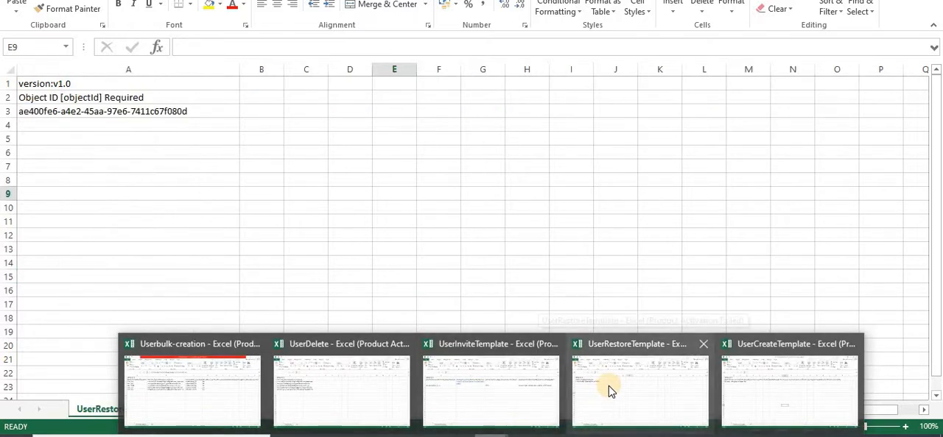
{"action": "mouse_move", "coordinate": [425, 398]}
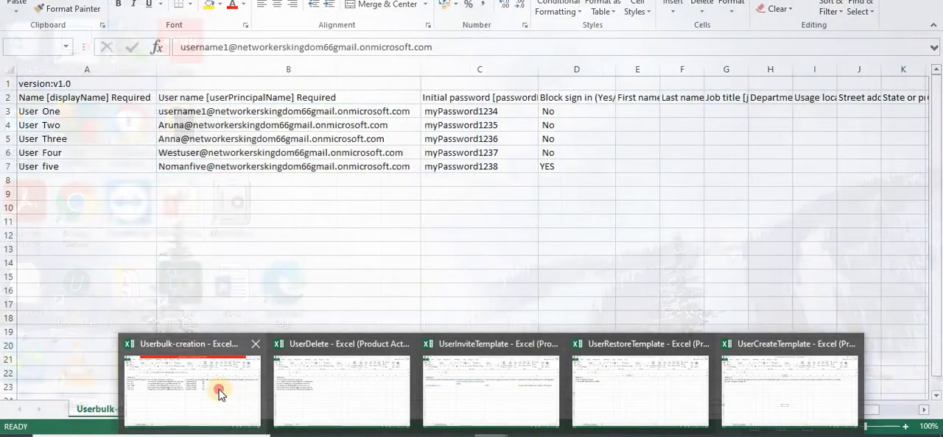
{"action": "left_click", "coordinate": [219, 394]}
{"action": "left_click", "coordinate": [262, 289]}
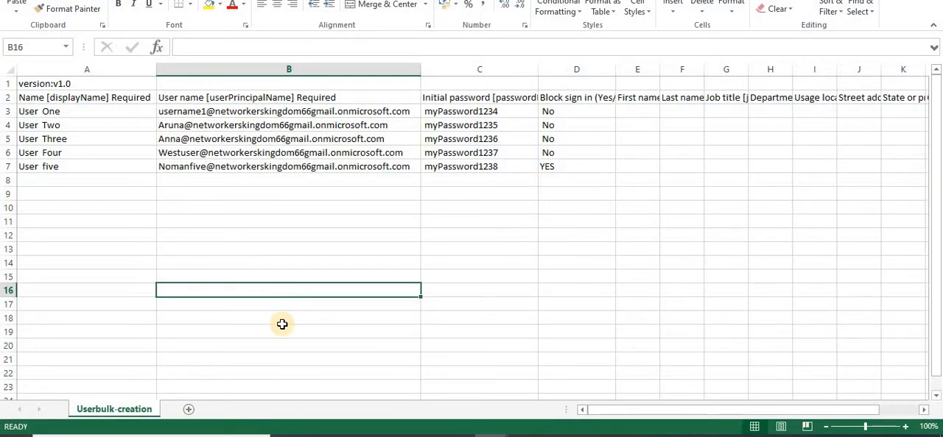
{"action": "left_click", "coordinate": [241, 212]}
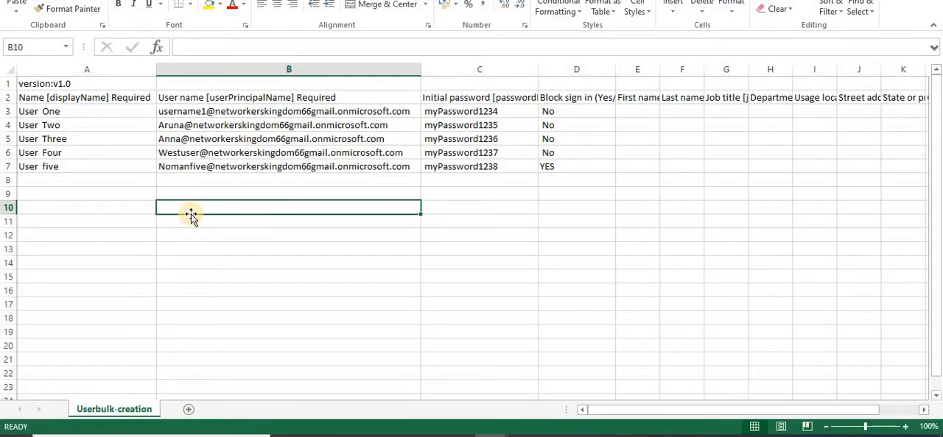
{"action": "left_click_drag", "start_coordinate": [57, 113], "coordinate": [75, 164]}
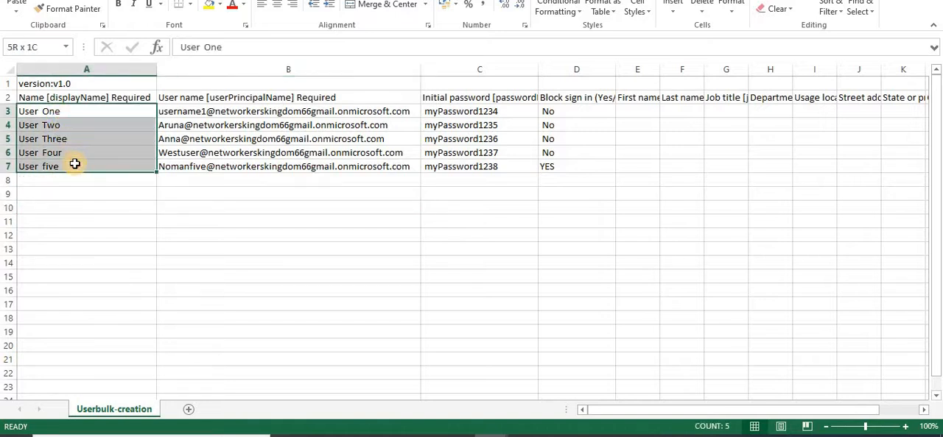
{"action": "left_click", "coordinate": [267, 251]}
{"action": "left_click_drag", "start_coordinate": [349, 113], "coordinate": [361, 167]}
{"action": "left_click", "coordinate": [511, 268]}
{"action": "left_click_drag", "start_coordinate": [485, 110], "coordinate": [507, 168]}
{"action": "left_click", "coordinate": [598, 213]}
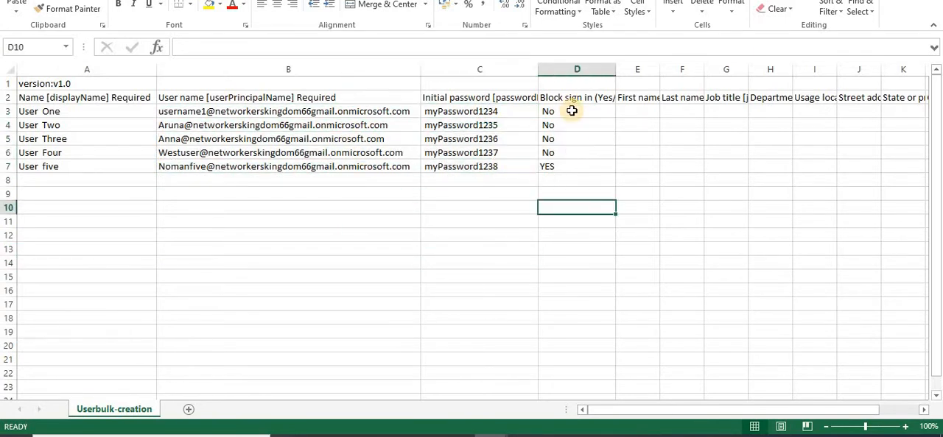
Examine the Block sign in values of the listed users, comparing User five's row with the others
{"action": "left_click", "coordinate": [570, 111]}
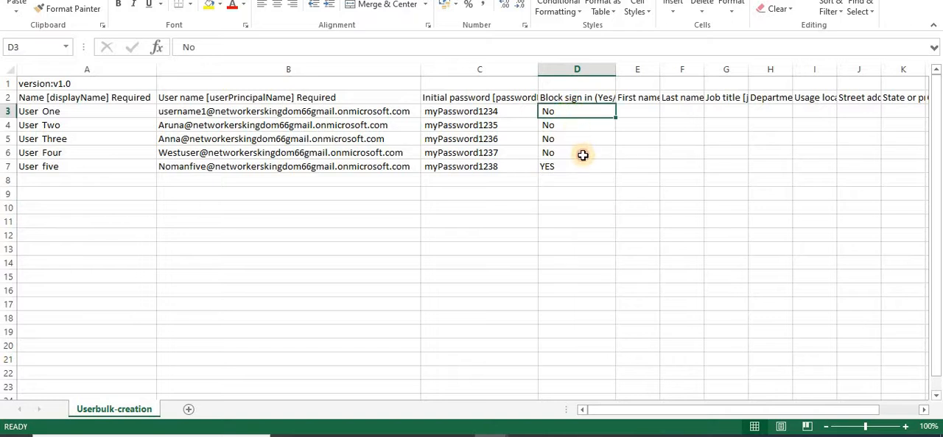
{"action": "left_click", "coordinate": [579, 153]}
{"action": "left_click", "coordinate": [567, 167]}
{"action": "left_click", "coordinate": [574, 221]}
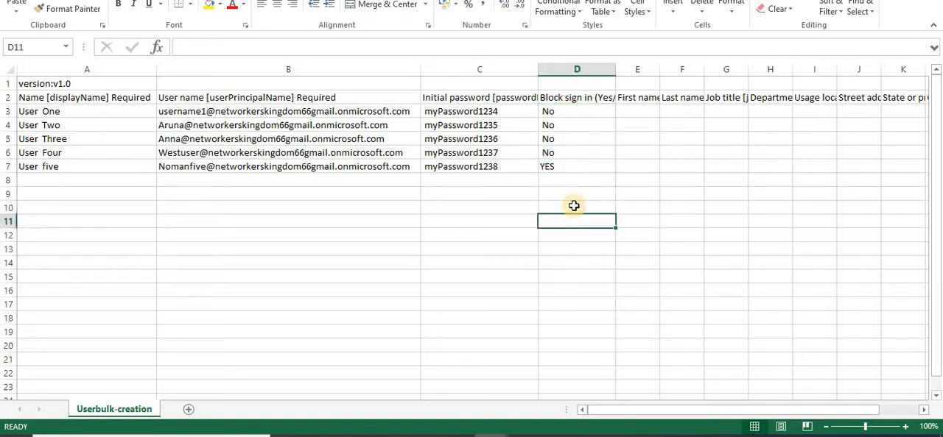
{"action": "left_click", "coordinate": [575, 167]}
{"action": "left_click", "coordinate": [574, 221]}
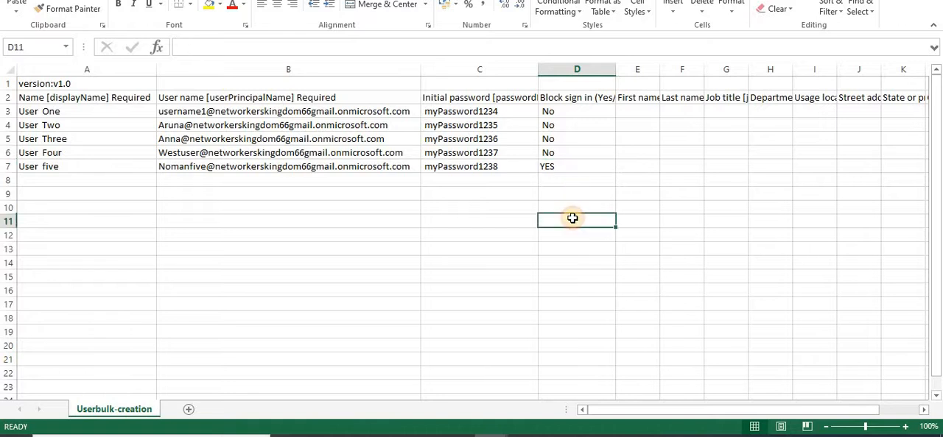
{"action": "left_click", "coordinate": [76, 168]}
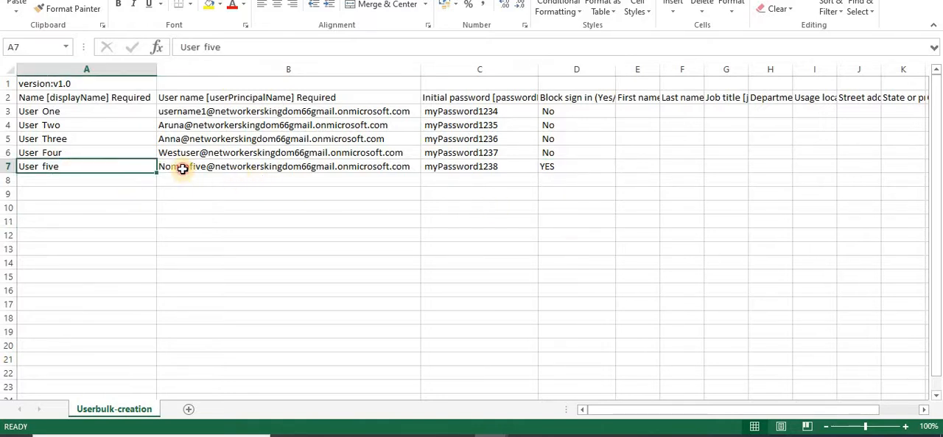
{"action": "left_click", "coordinate": [183, 169]}
{"action": "left_click", "coordinate": [582, 208]}
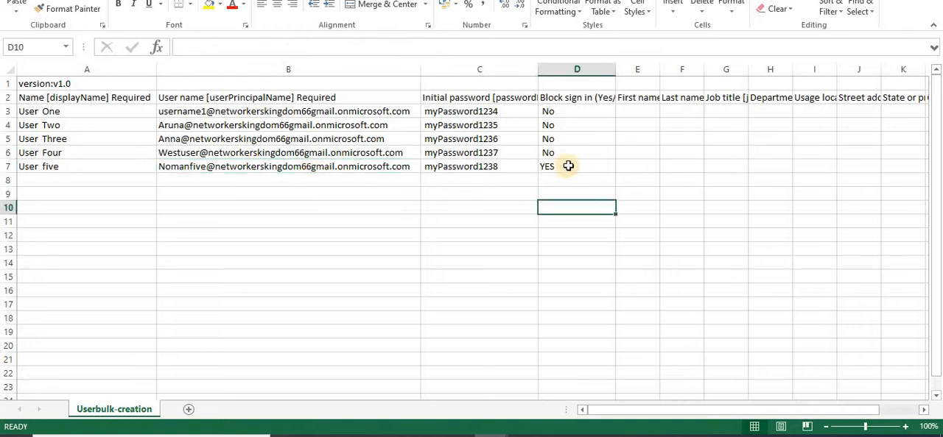
{"action": "left_click", "coordinate": [568, 166]}
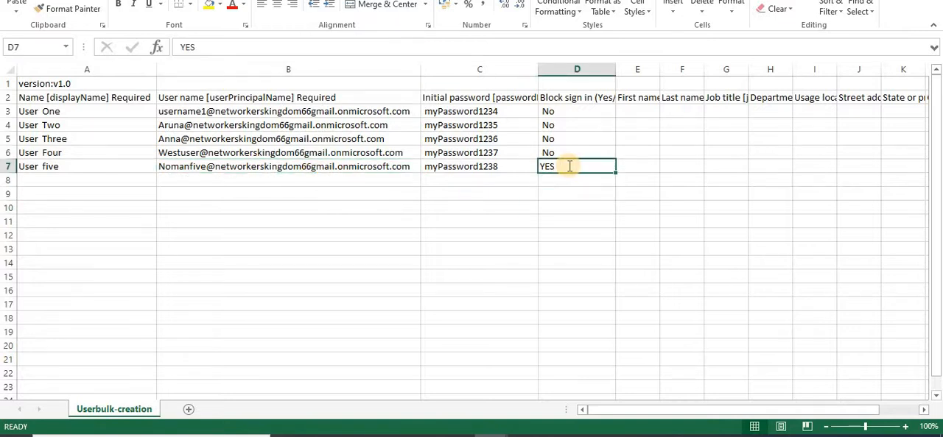
{"action": "left_click", "coordinate": [570, 207]}
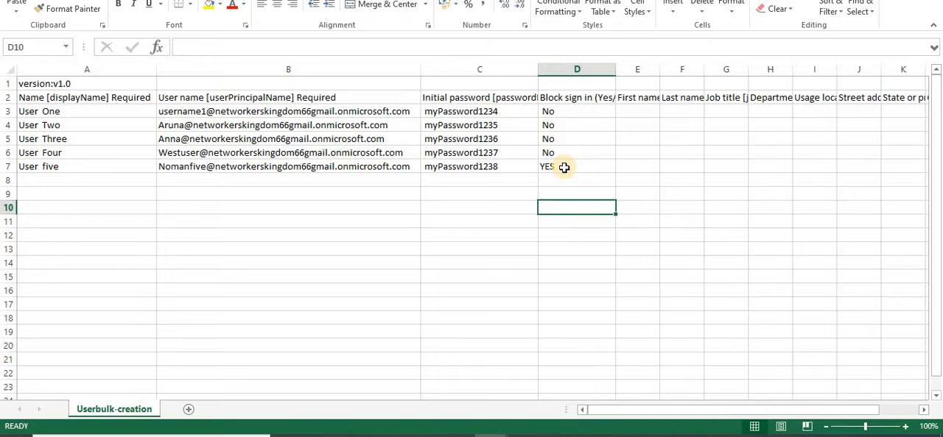
{"action": "left_click", "coordinate": [563, 168]}
{"action": "left_click", "coordinate": [305, 291]}
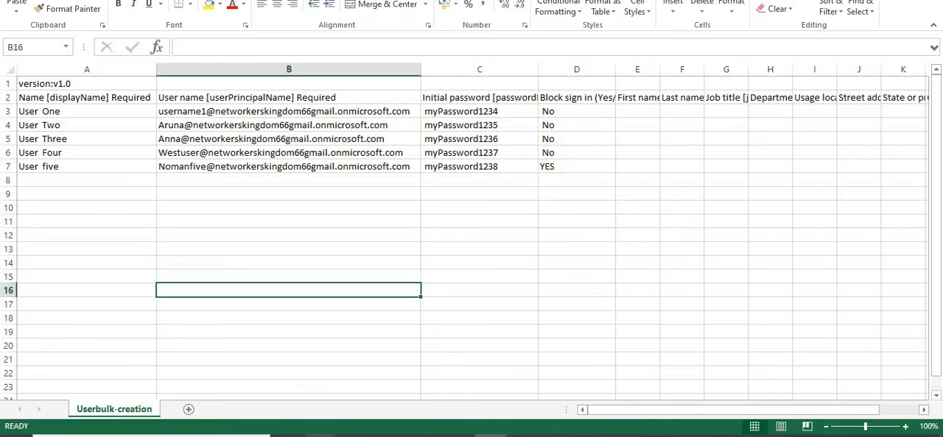
Switch back to the Azure portal, upload Userbulk-creation.csv for the Bulk create operation and submit it
{"action": "left_click", "coordinate": [251, 402]}
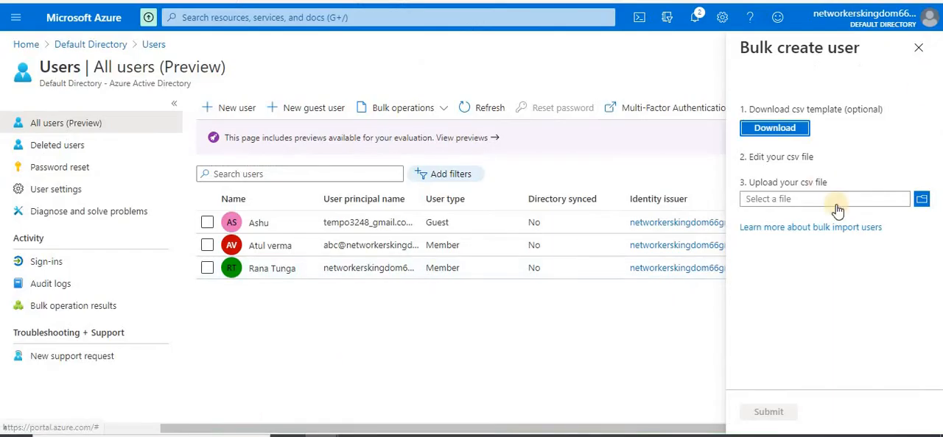
{"action": "left_click", "coordinate": [922, 203]}
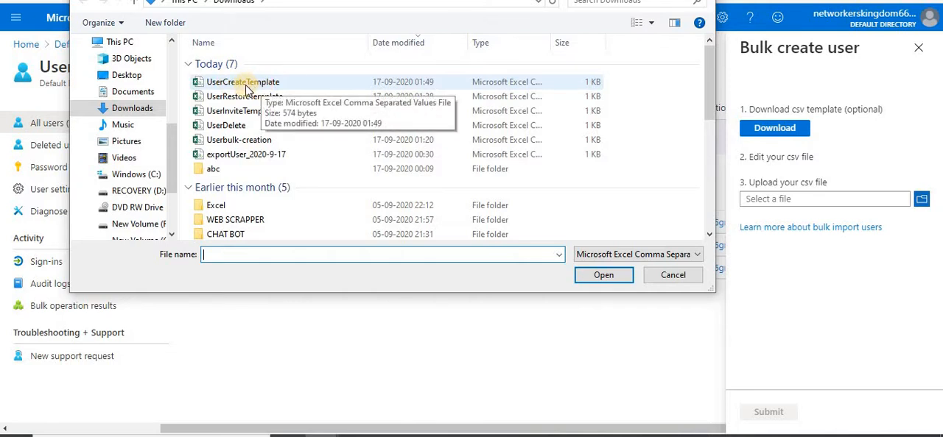
{"action": "double_click", "coordinate": [254, 140]}
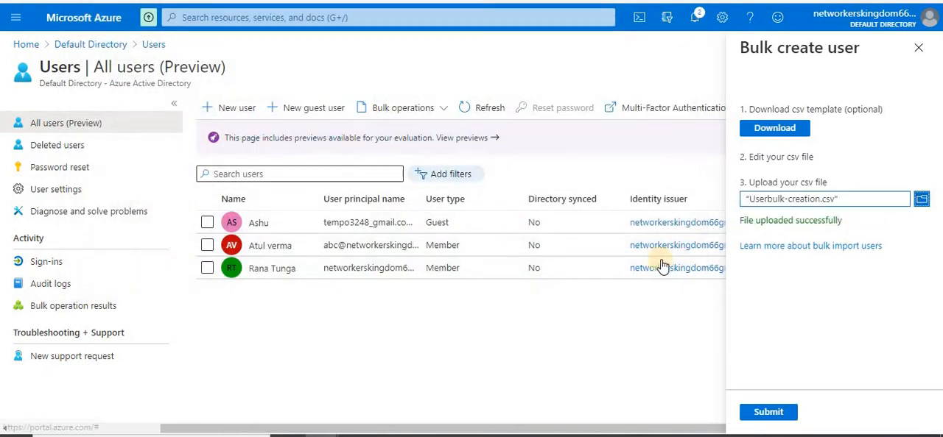
{"action": "triple_click", "coordinate": [787, 221]}
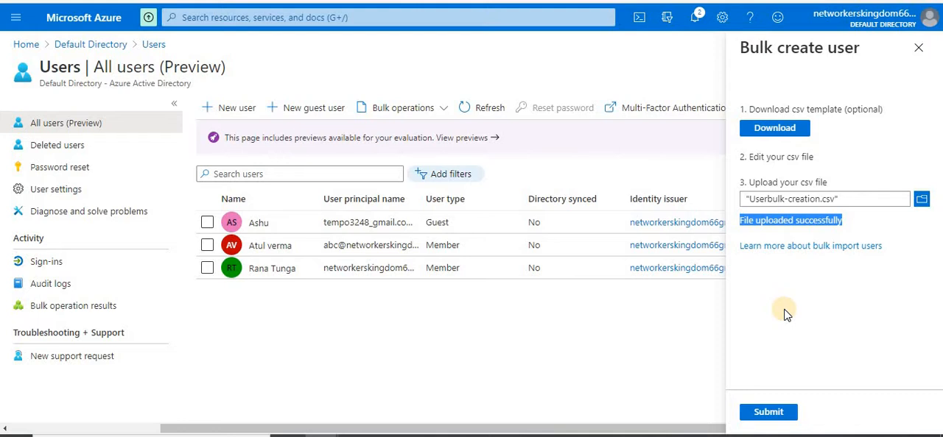
{"action": "left_click", "coordinate": [788, 308]}
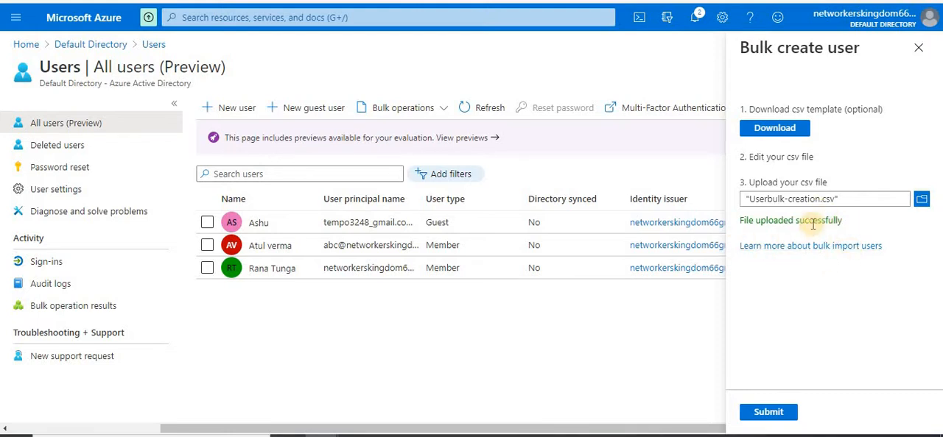
{"action": "triple_click", "coordinate": [787, 223]}
{"action": "left_click", "coordinate": [788, 297]}
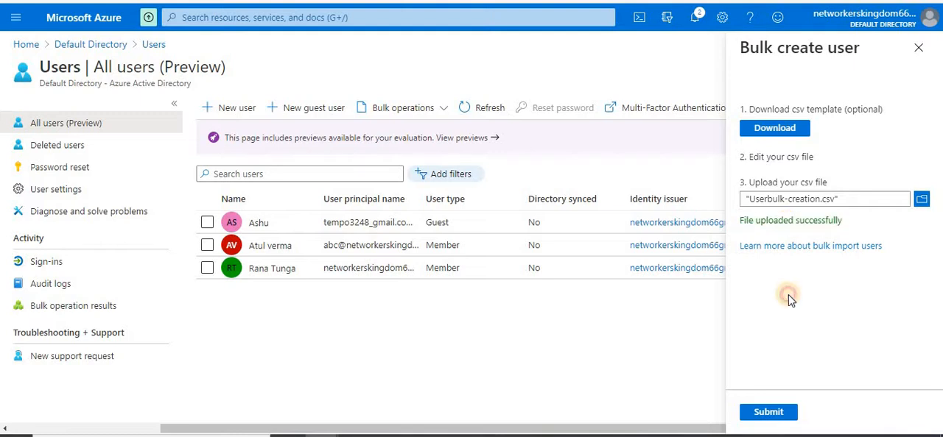
{"action": "left_click", "coordinate": [765, 415]}
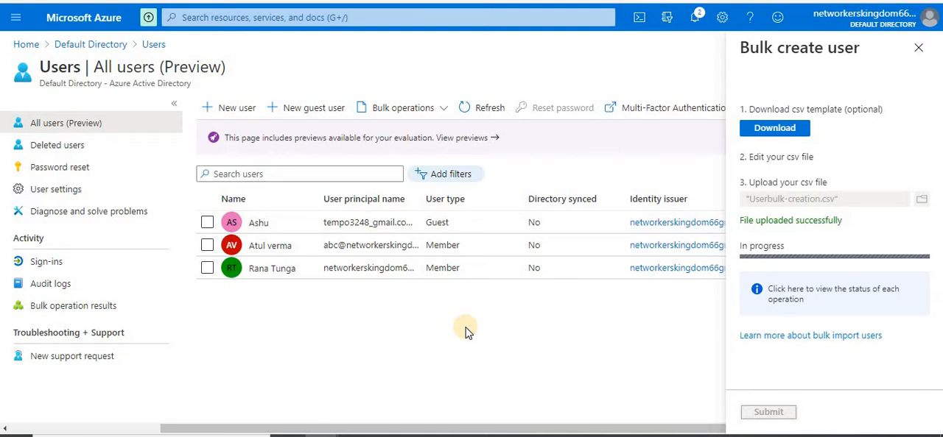
Review the user rows in the Userbulk-creation workbook once more and return to the Azure portal
{"action": "mouse_move", "coordinate": [378, 410]}
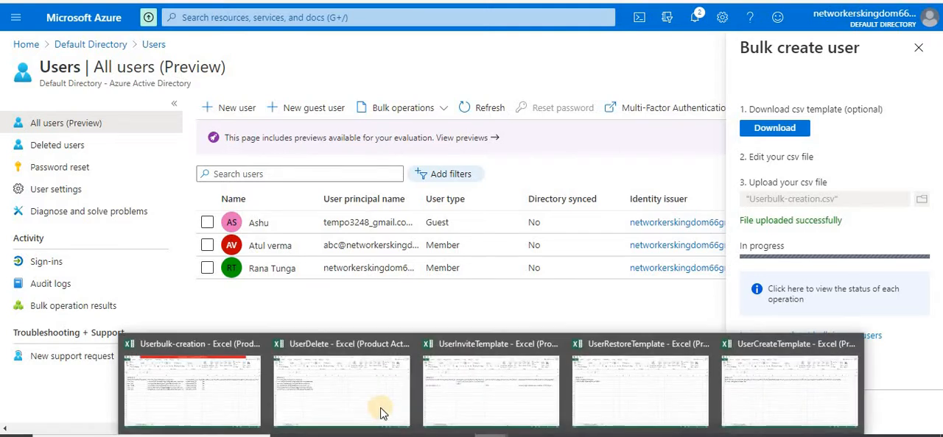
{"action": "left_click", "coordinate": [263, 385]}
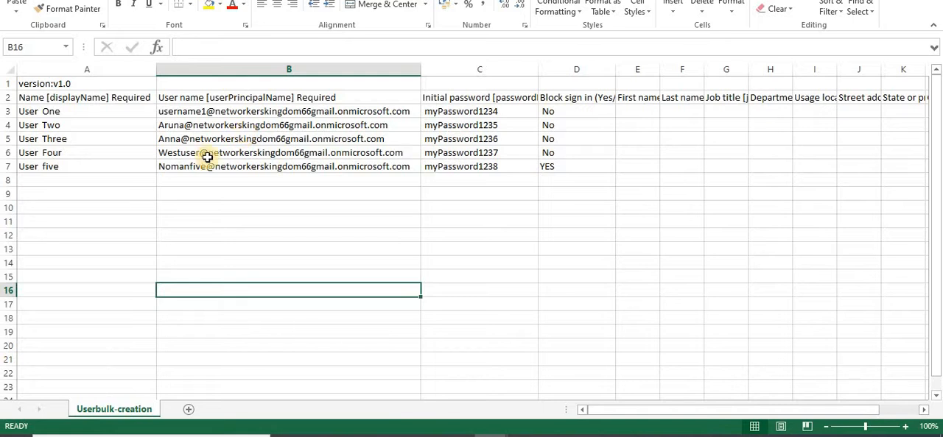
{"action": "left_click", "coordinate": [362, 223]}
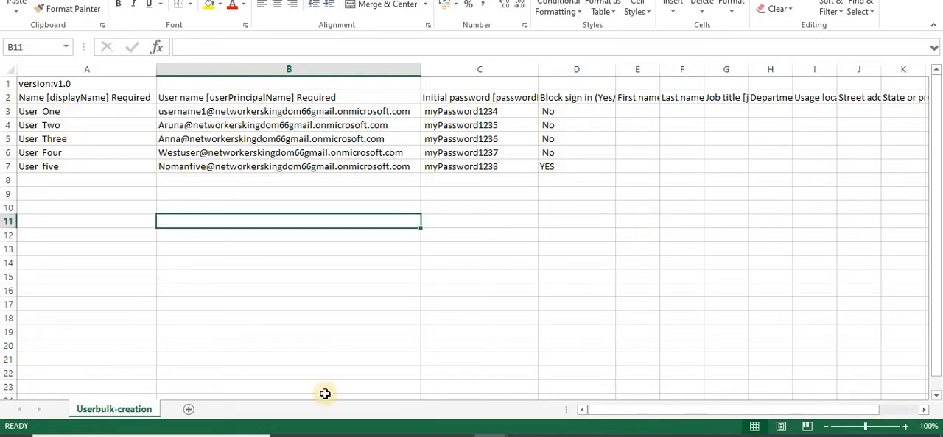
{"action": "left_click", "coordinate": [321, 433]}
{"action": "left_click", "coordinate": [254, 402]}
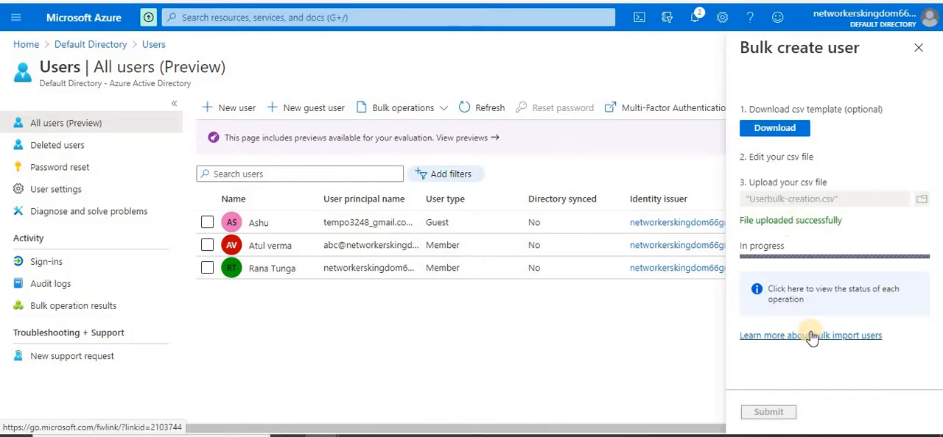
Open the bulk operation results and examine the status, success and failure counts and type of the listed operations
{"action": "left_click", "coordinate": [799, 291]}
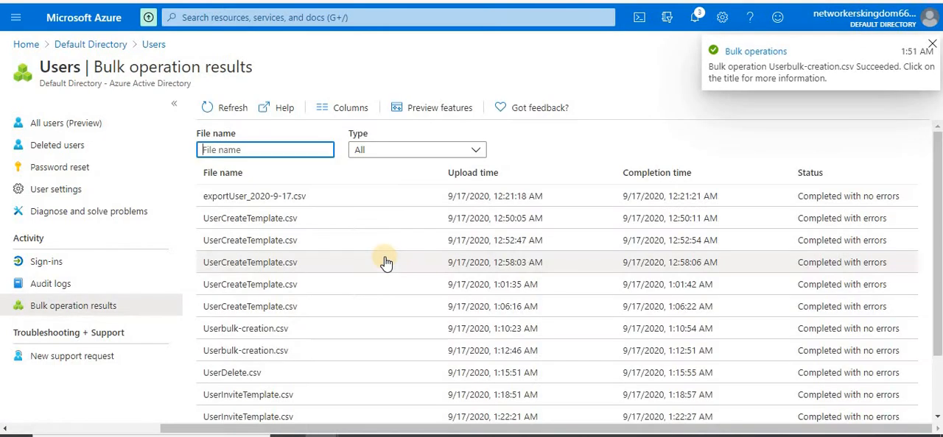
{"action": "scroll", "coordinate": [935, 243], "scroll_direction": "down", "scroll_amount": 2}
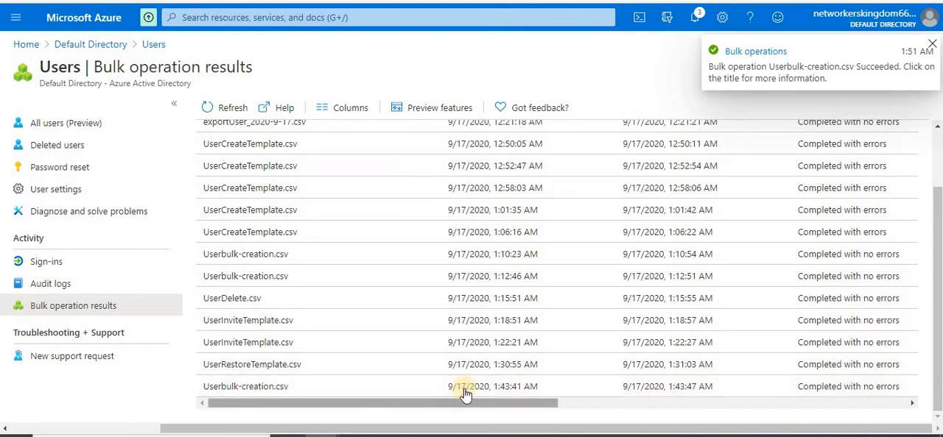
{"action": "left_click_drag", "start_coordinate": [505, 402], "coordinate": [663, 406]}
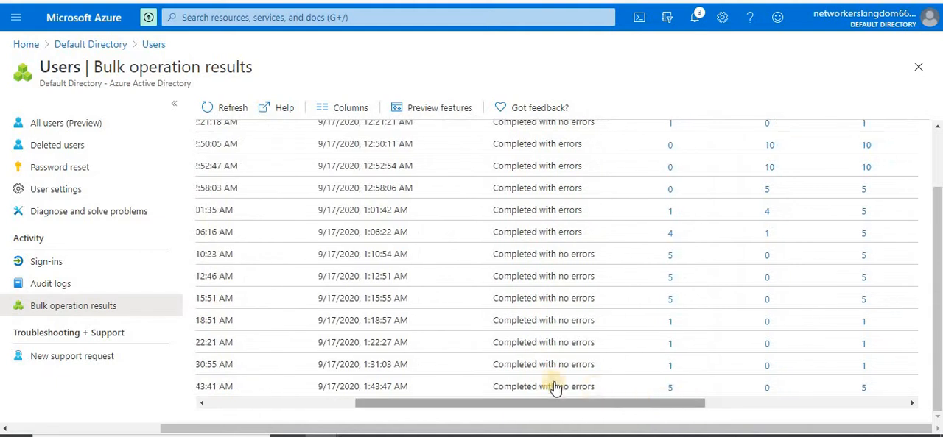
{"action": "left_click_drag", "start_coordinate": [543, 404], "coordinate": [788, 405]}
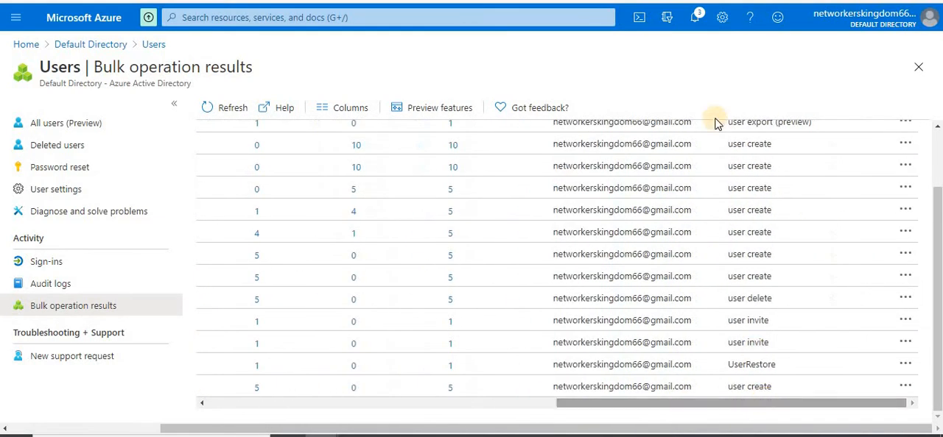
Open the Userbulk-creation.csv bulk operation from its notification and review the status and accountEnabled value of each user
{"action": "left_click", "coordinate": [695, 19]}
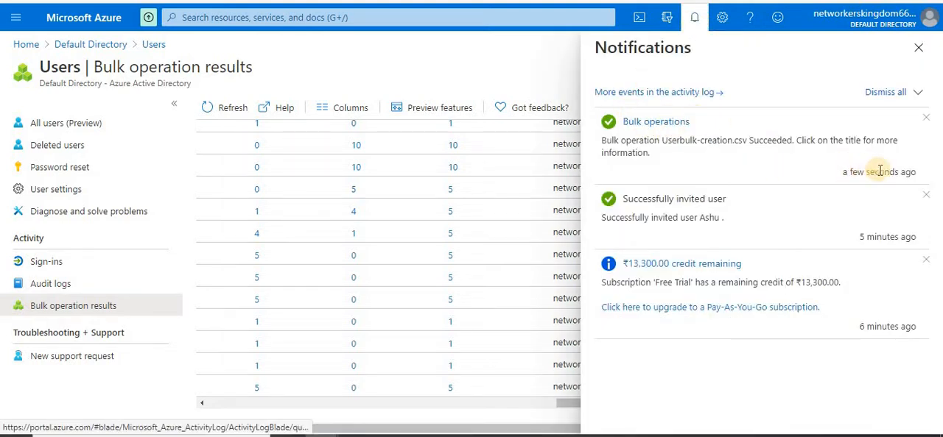
{"action": "left_click", "coordinate": [644, 125]}
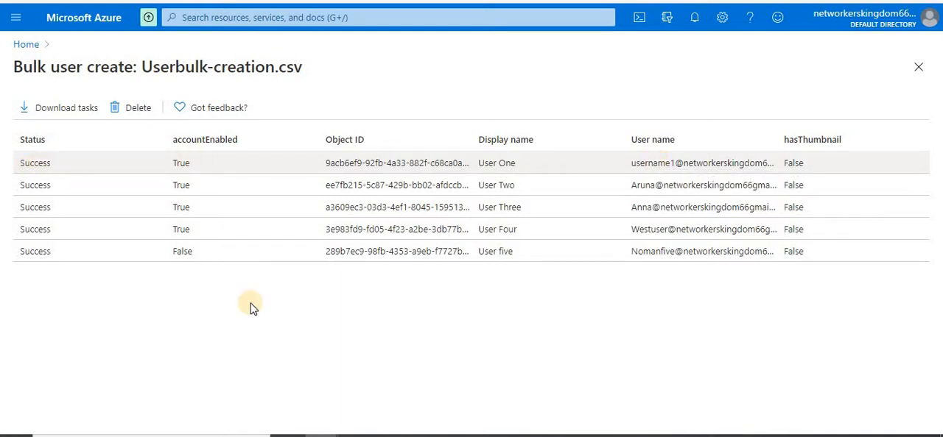
{"action": "left_click", "coordinate": [293, 327]}
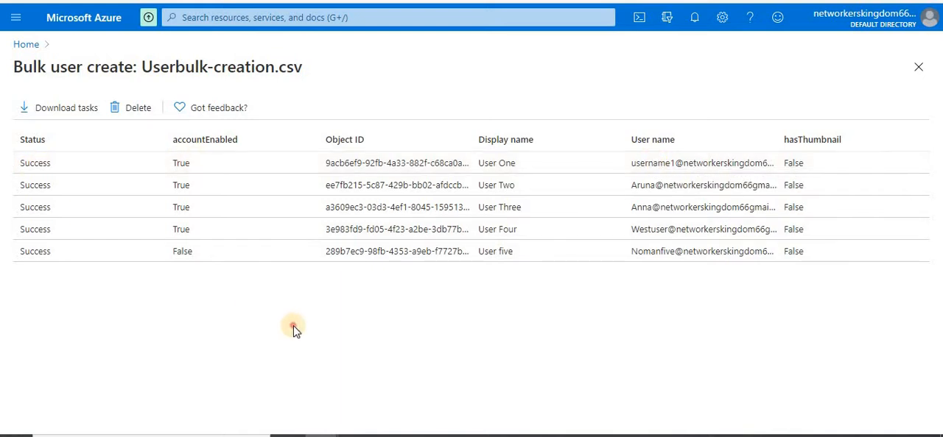
Go back to the Default Directory and open its full user list to check for the bulk-created accounts
{"action": "left_click", "coordinate": [26, 44]}
{"action": "left_click", "coordinate": [210, 119]}
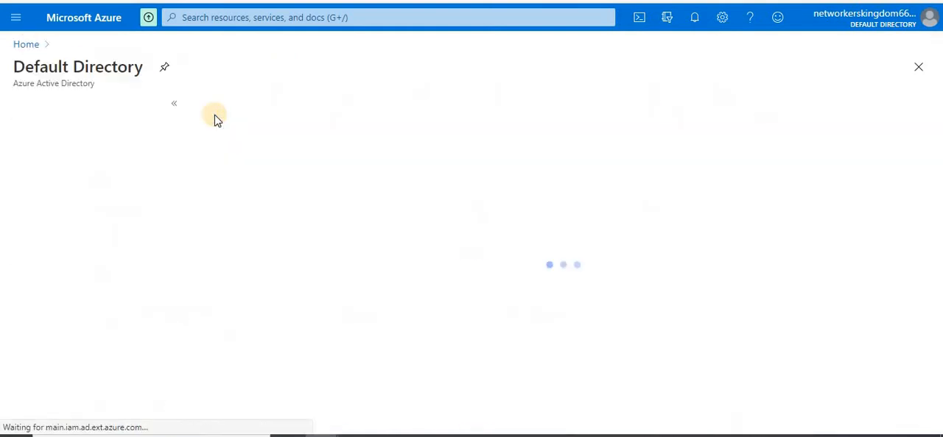
{"action": "left_click", "coordinate": [79, 241]}
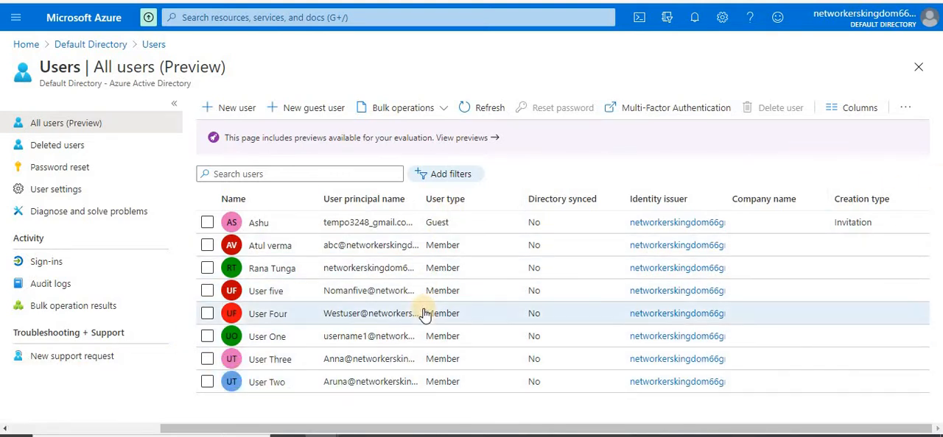
Check the Block sign in setting in User five's profile, including its editable options, and return to the user list
{"action": "left_click", "coordinate": [258, 294]}
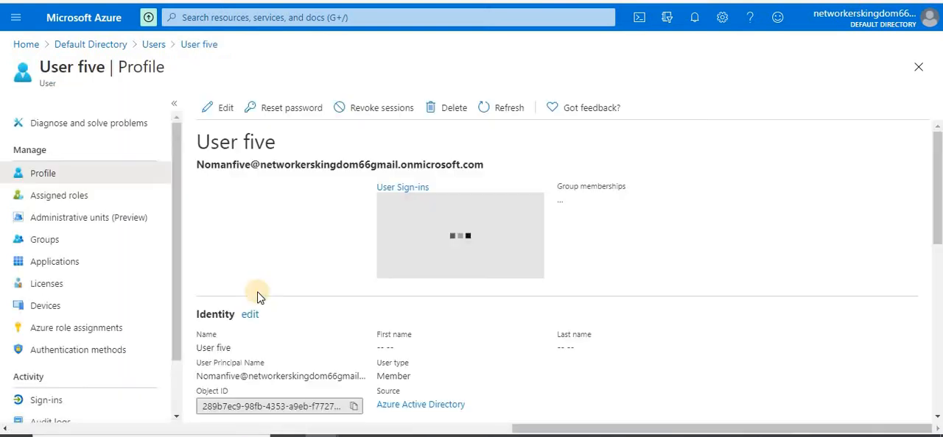
{"action": "scroll", "coordinate": [820, 280], "scroll_direction": "down", "scroll_amount": 3}
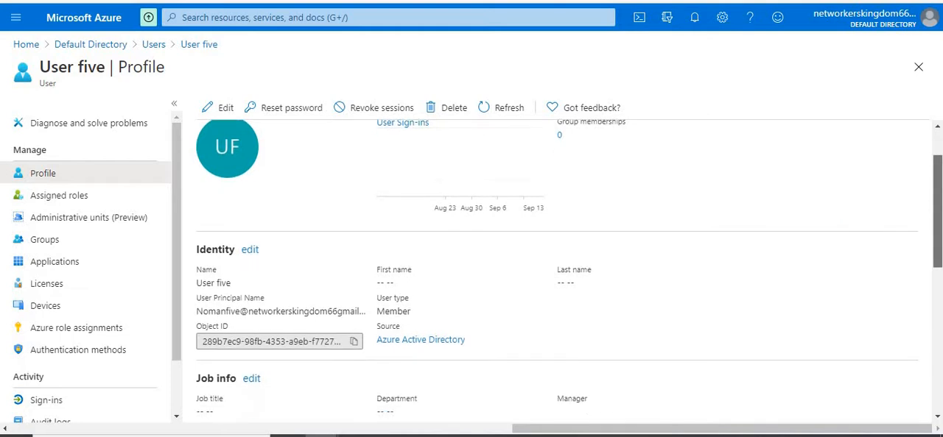
{"action": "scroll", "coordinate": [249, 252], "scroll_direction": "down", "scroll_amount": 2}
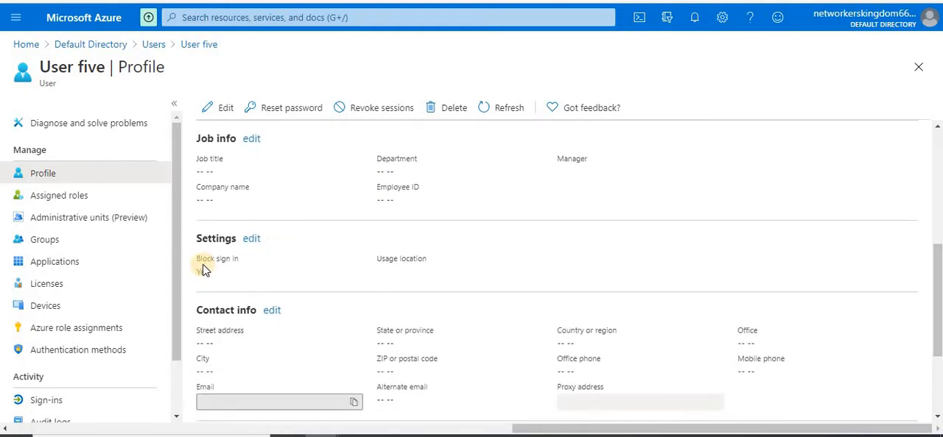
{"action": "left_click", "coordinate": [251, 239]}
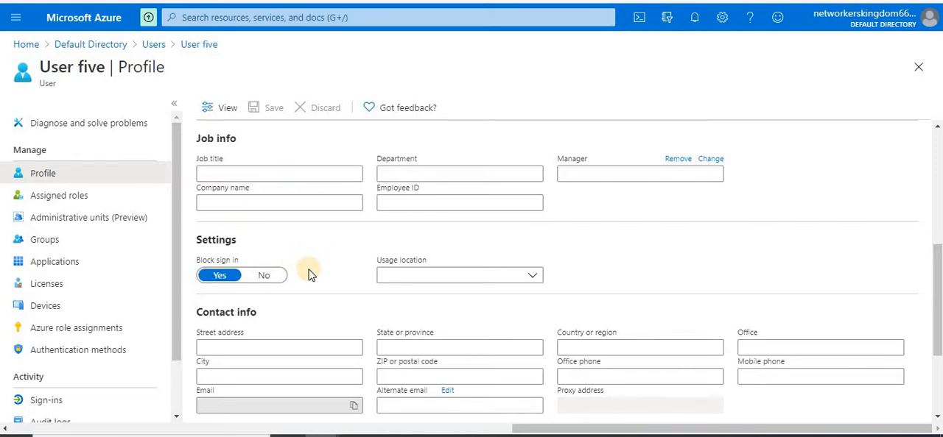
{"action": "left_click", "coordinate": [155, 46]}
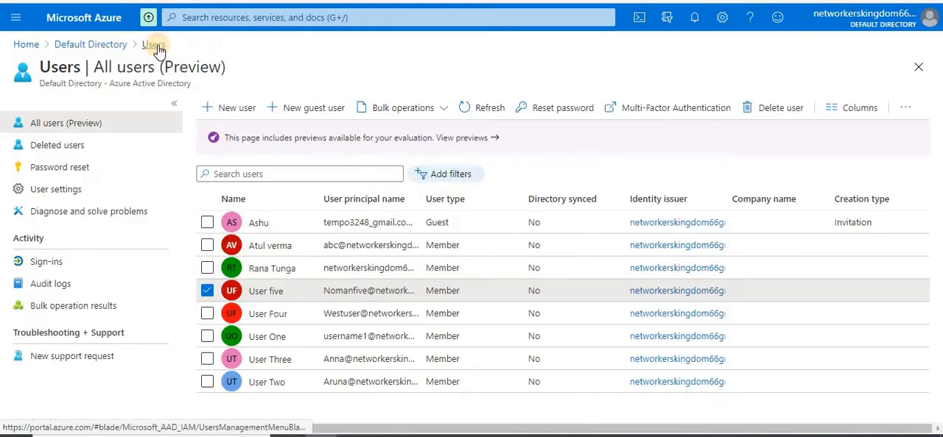
{"action": "left_click", "coordinate": [272, 315]}
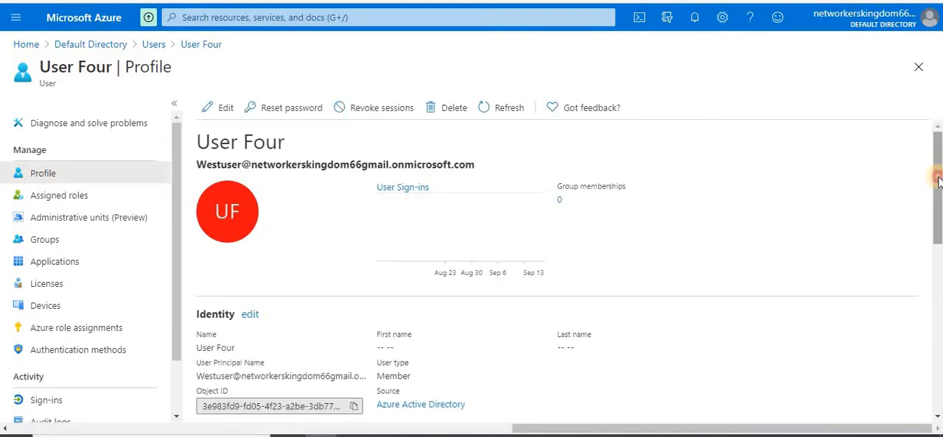
{"action": "left_click", "coordinate": [937, 246]}
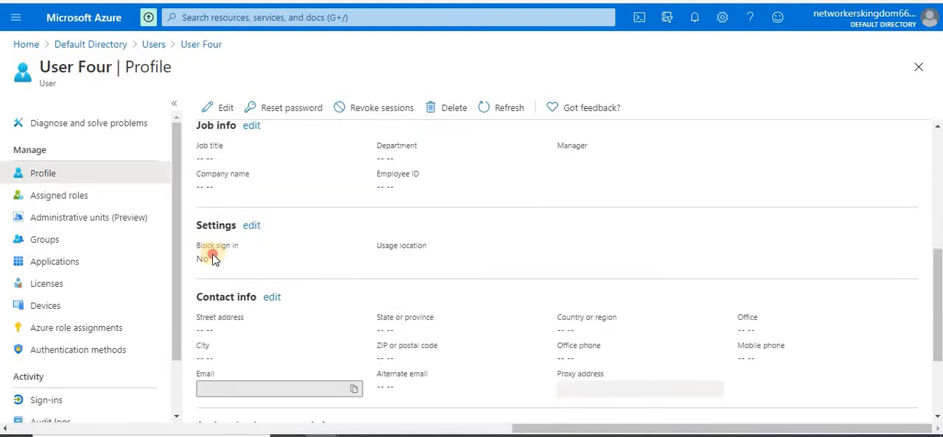
{"action": "left_click_drag", "start_coordinate": [214, 260], "coordinate": [316, 262]}
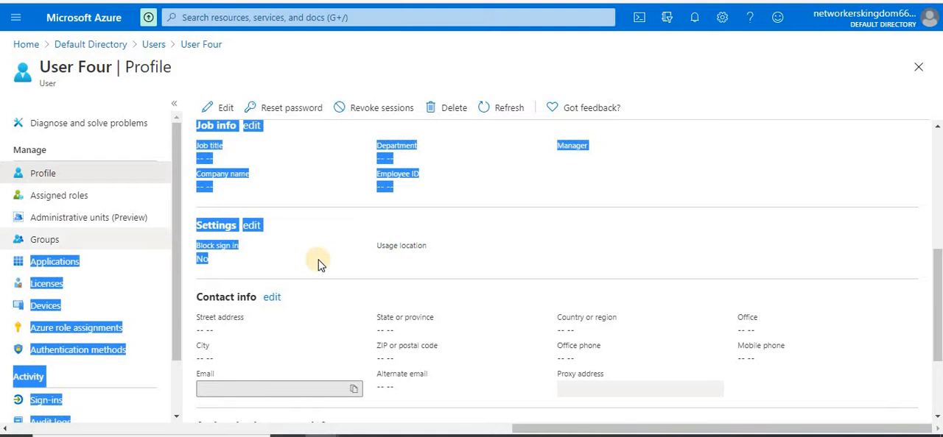
{"action": "left_click", "coordinate": [154, 46]}
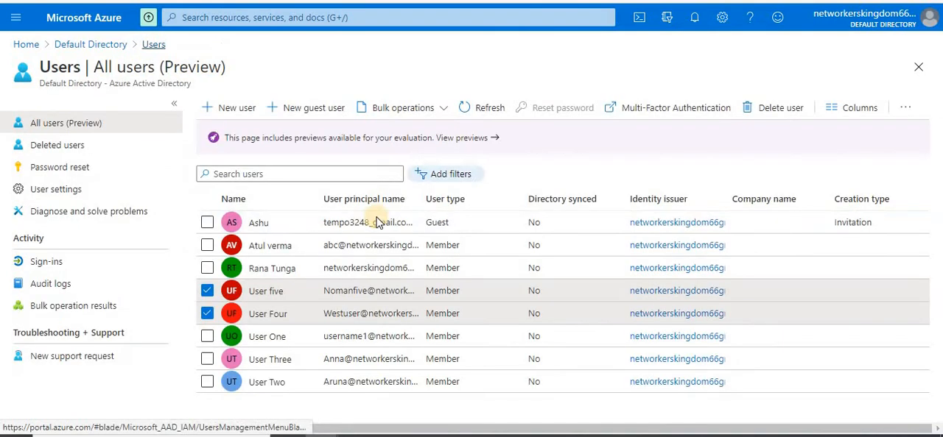
Download the CSV template for the Bulk invite operation and open UserInviteTemplate (1).csv in a maximized Excel window
{"action": "left_click", "coordinate": [444, 109]}
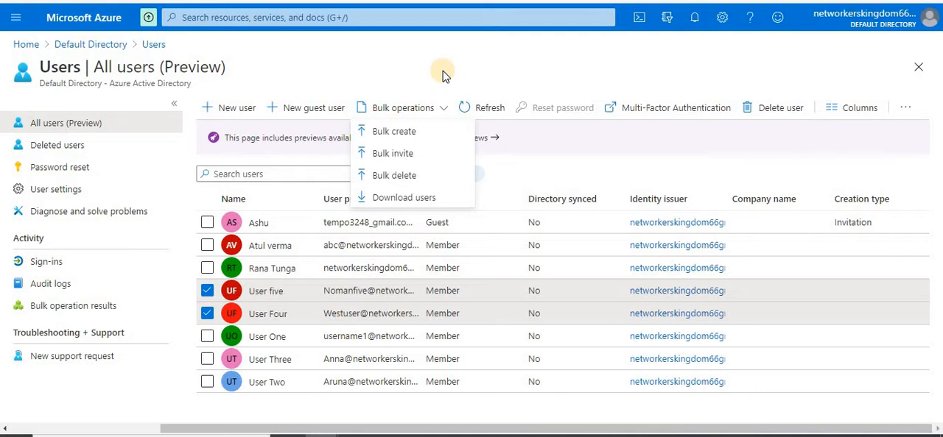
{"action": "left_click", "coordinate": [398, 156]}
{"action": "left_click", "coordinate": [772, 133]}
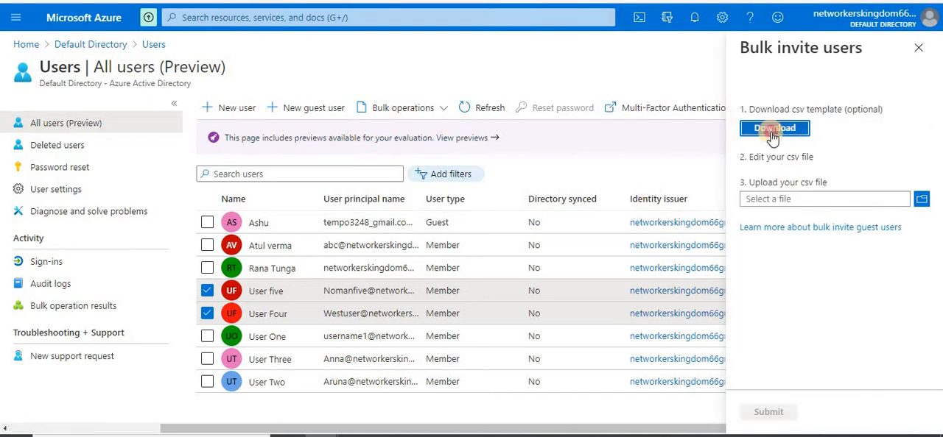
{"action": "left_click", "coordinate": [73, 417]}
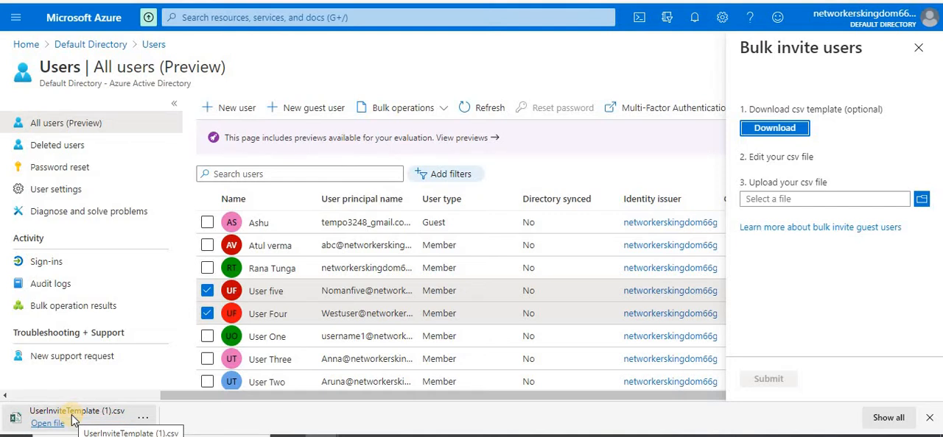
{"action": "left_click", "coordinate": [61, 420]}
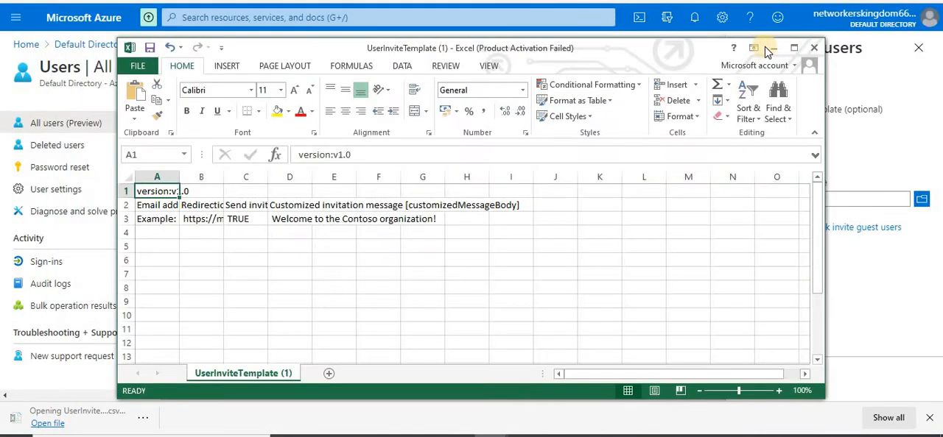
{"action": "left_click", "coordinate": [794, 48]}
Widen columns A to D of the UserInviteTemplate (1) sheet to fit their contents
{"action": "left_click", "coordinate": [248, 287]}
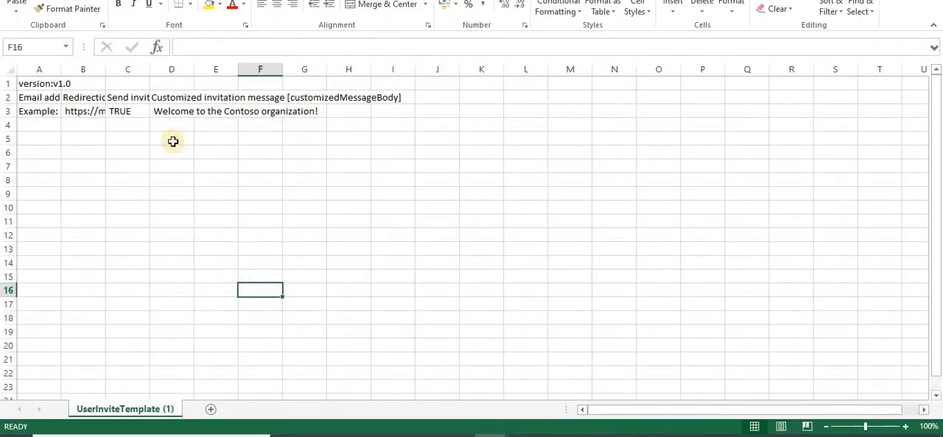
{"action": "double_click", "coordinate": [61, 69]}
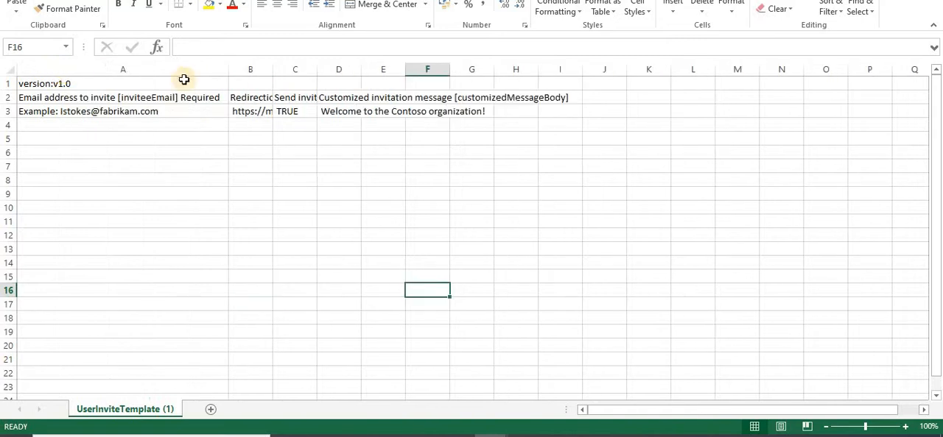
{"action": "double_click", "coordinate": [273, 69]}
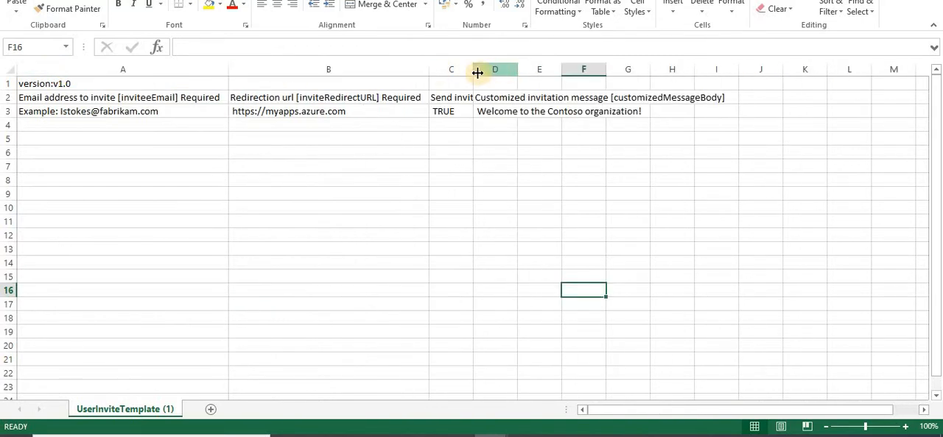
{"action": "double_click", "coordinate": [473, 70]}
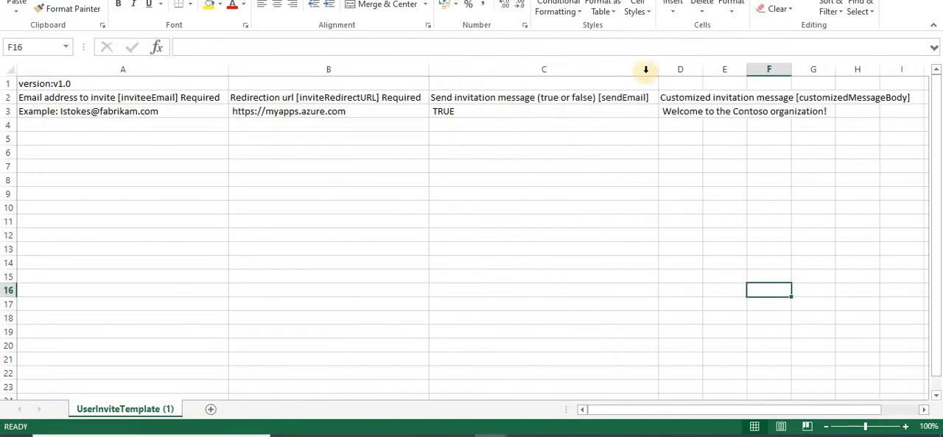
{"action": "double_click", "coordinate": [697, 71]}
{"action": "left_click", "coordinate": [785, 222]}
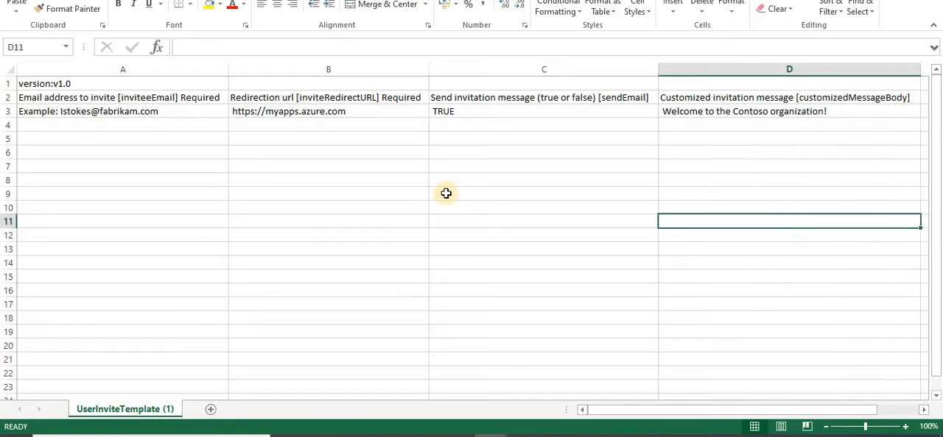
Examine the invite template's headers for email address, redirection URL, send invitation message and customized message, along with the example row
{"action": "left_click", "coordinate": [373, 194]}
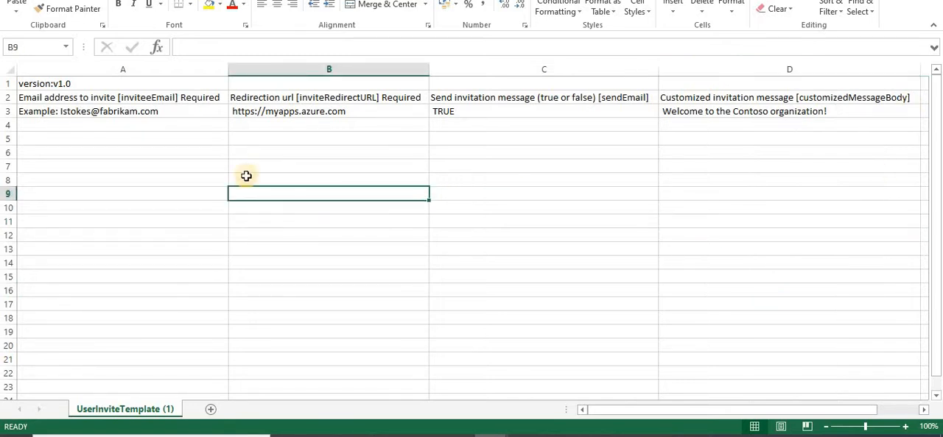
{"action": "left_click", "coordinate": [175, 111]}
{"action": "left_click", "coordinate": [162, 145]}
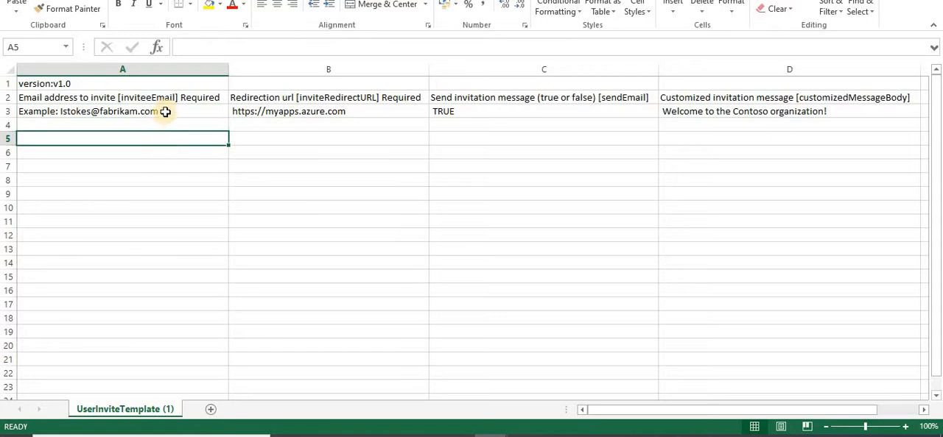
{"action": "left_click", "coordinate": [168, 112]}
{"action": "left_click", "coordinate": [192, 97]}
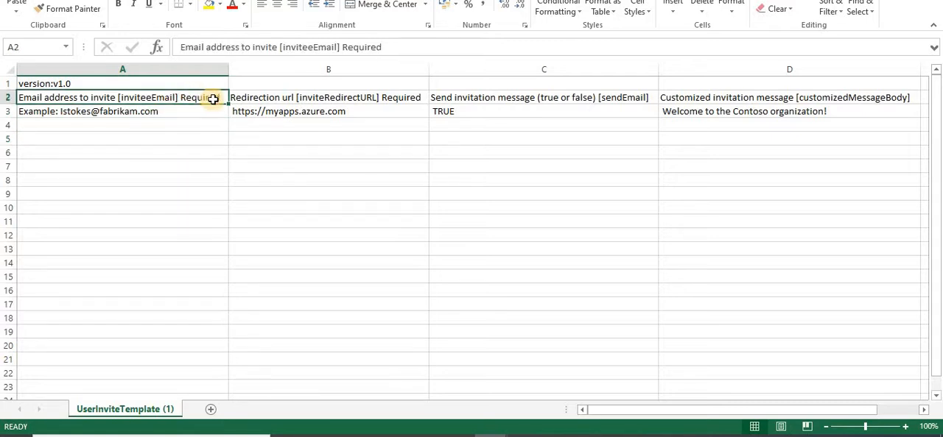
{"action": "left_click", "coordinate": [402, 98]}
{"action": "left_click", "coordinate": [604, 98]}
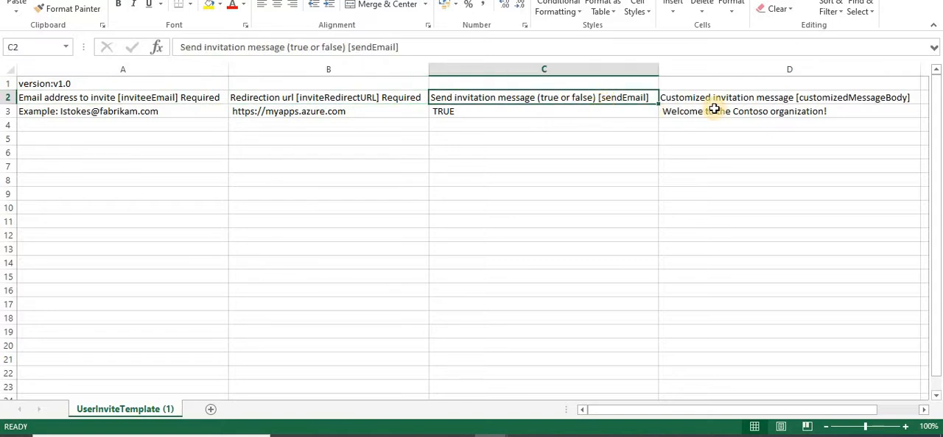
{"action": "left_click", "coordinate": [755, 98]}
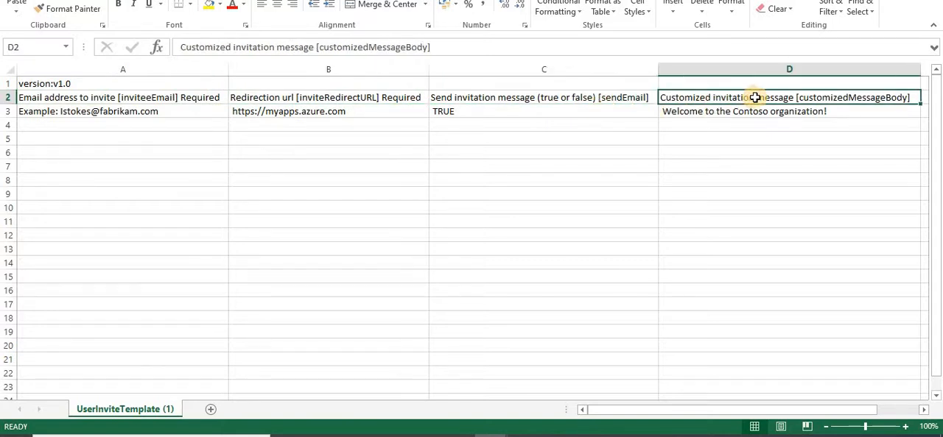
{"action": "left_click", "coordinate": [750, 150]}
{"action": "left_click", "coordinate": [750, 116]}
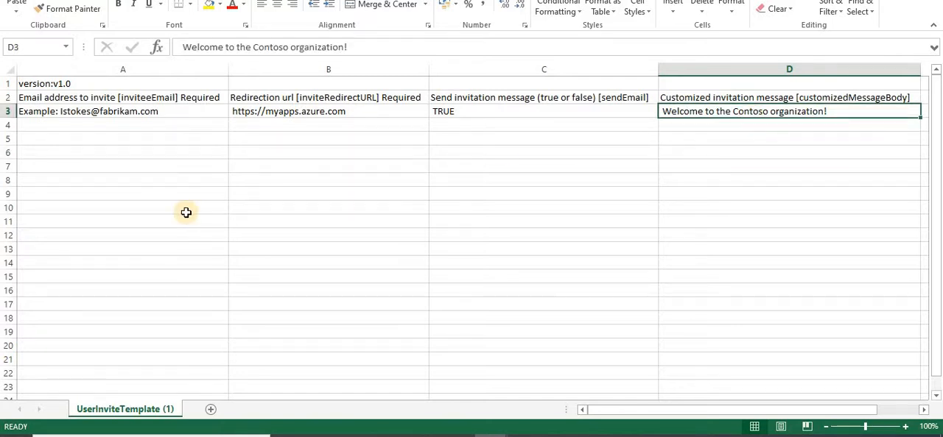
{"action": "left_click", "coordinate": [137, 165]}
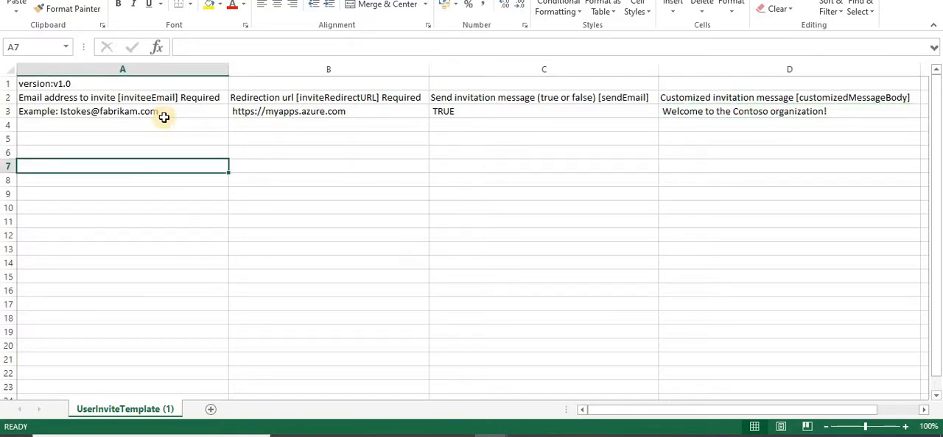
{"action": "left_click", "coordinate": [156, 138]}
{"action": "left_click_drag", "start_coordinate": [168, 109], "coordinate": [180, 258]}
{"action": "left_click", "coordinate": [287, 270]}
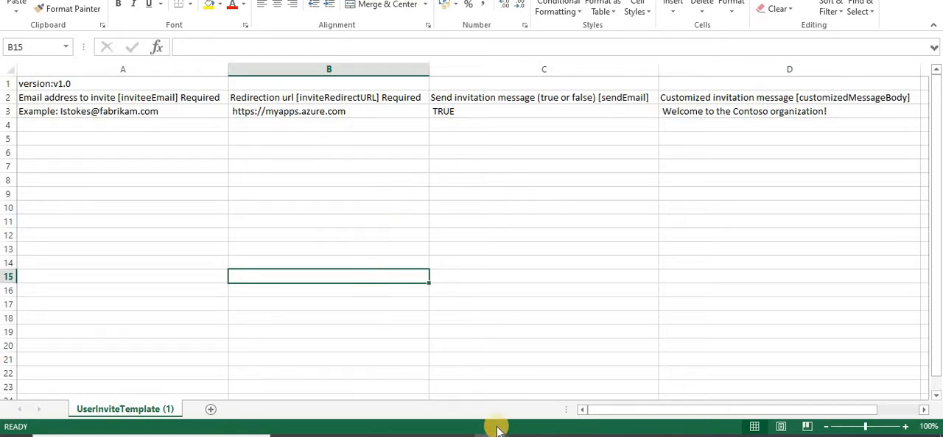
Switch to the prepared UserInviteTemplate workbook and review the guest's email, redirection URL, send invitation setting and customized message in row 3
{"action": "mouse_move", "coordinate": [490, 436]}
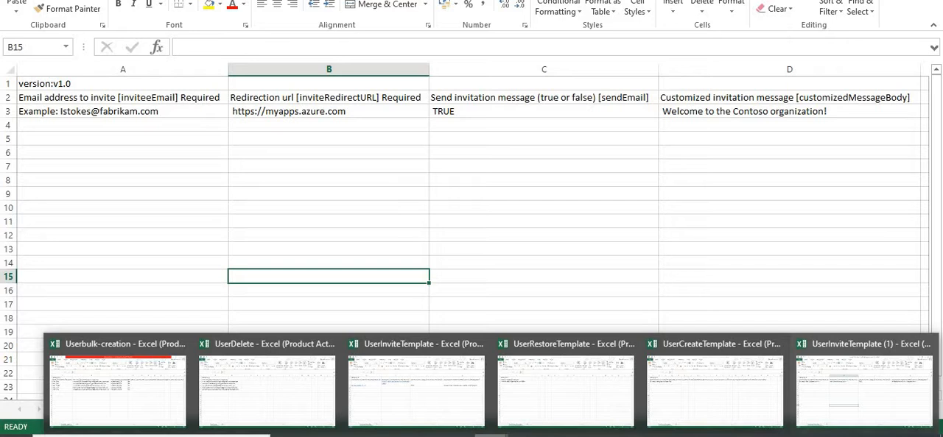
{"action": "left_click", "coordinate": [421, 395]}
{"action": "left_click", "coordinate": [151, 259]}
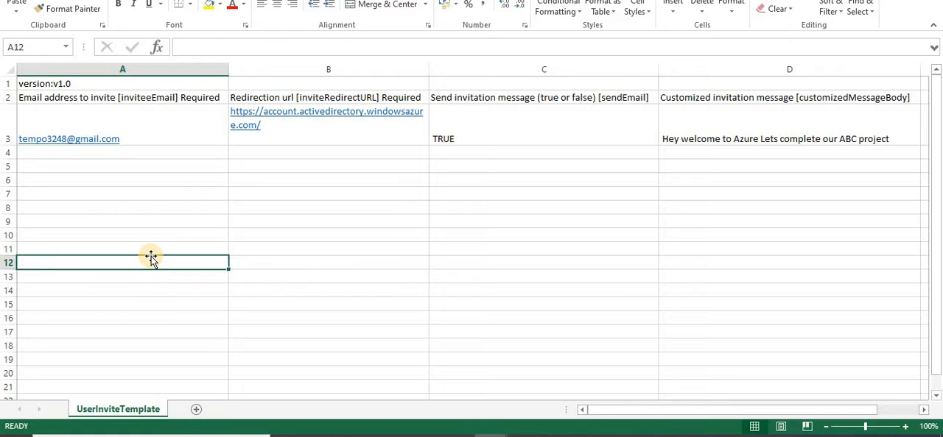
{"action": "left_click", "coordinate": [167, 134]}
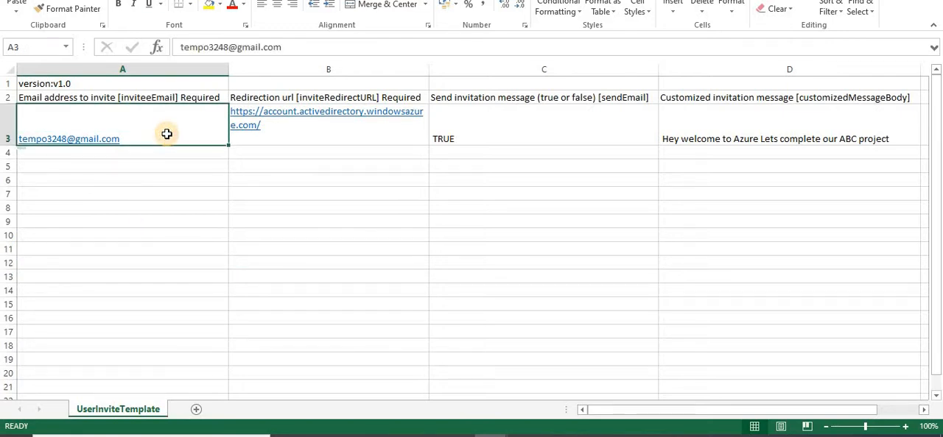
{"action": "left_click", "coordinate": [292, 138]}
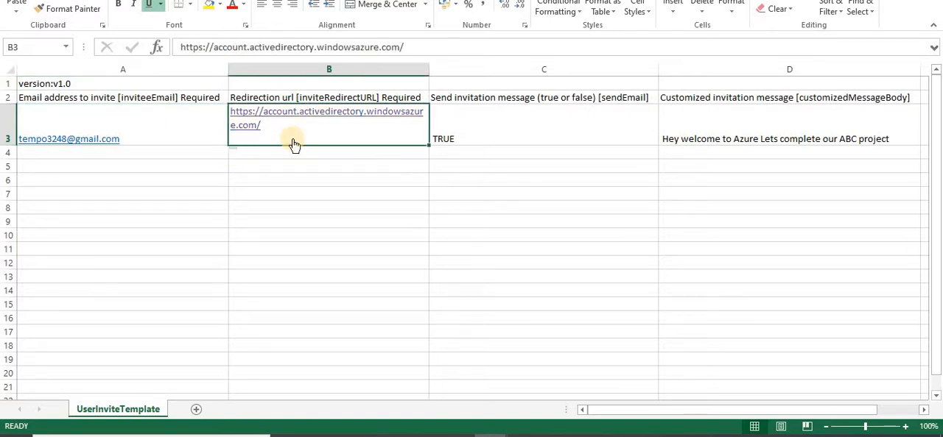
{"action": "left_click", "coordinate": [302, 180]}
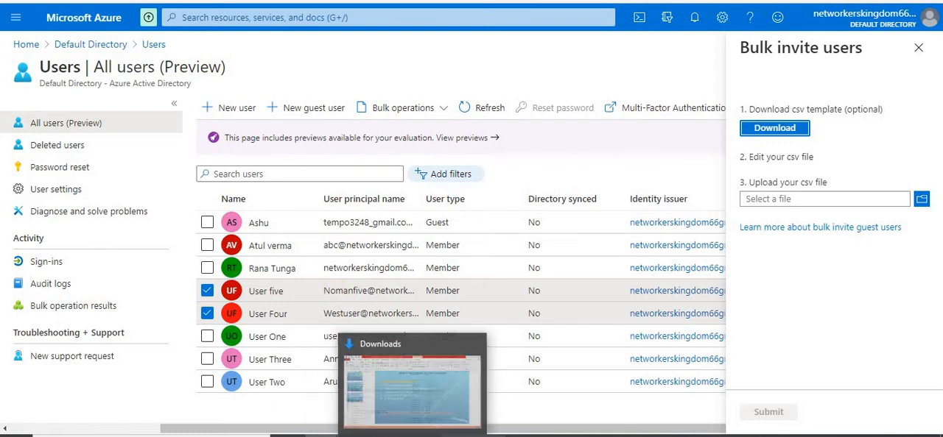
{"action": "mouse_move", "coordinate": [489, 436]}
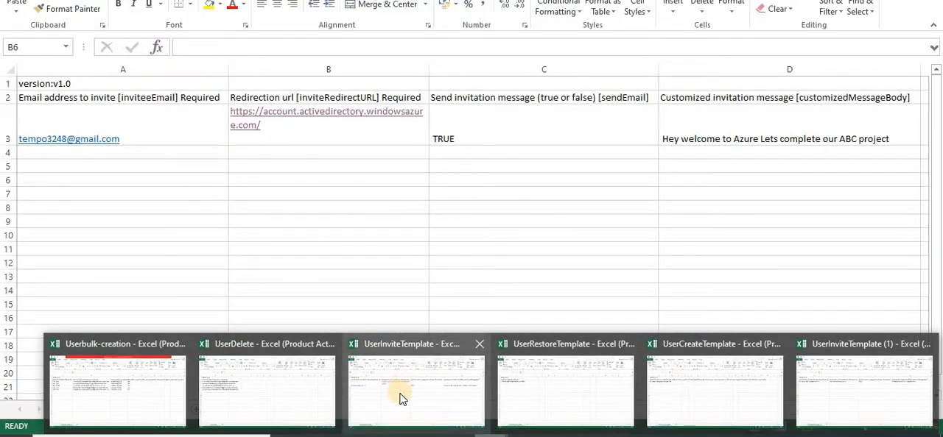
{"action": "left_click", "coordinate": [401, 399]}
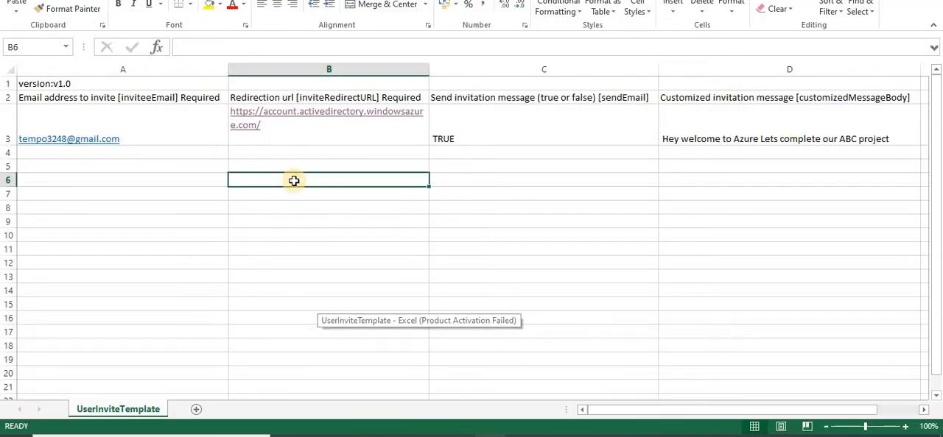
{"action": "left_click", "coordinate": [526, 130]}
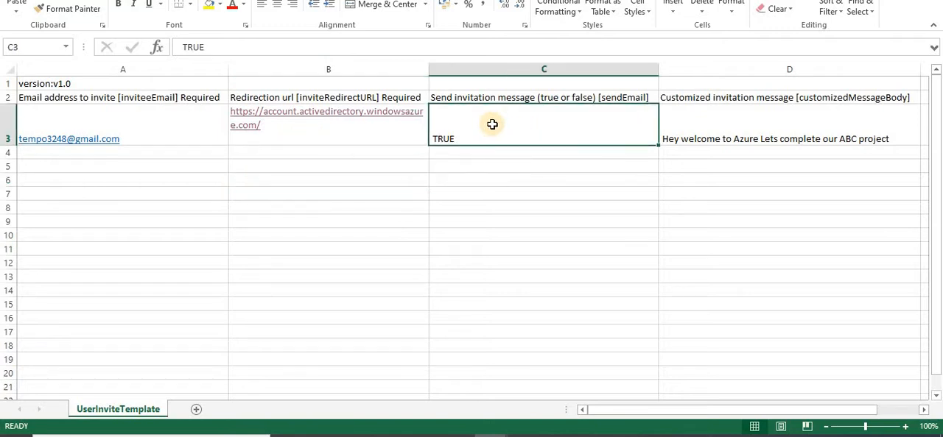
{"action": "left_click", "coordinate": [771, 134]}
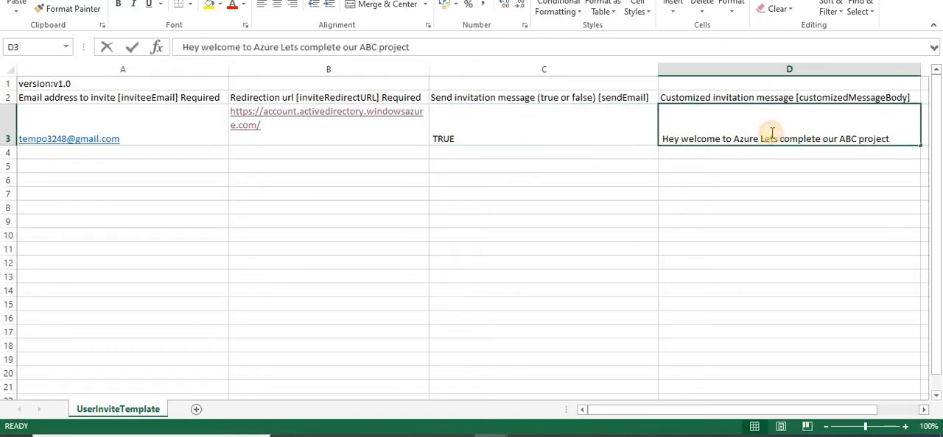
{"action": "left_click", "coordinate": [772, 222]}
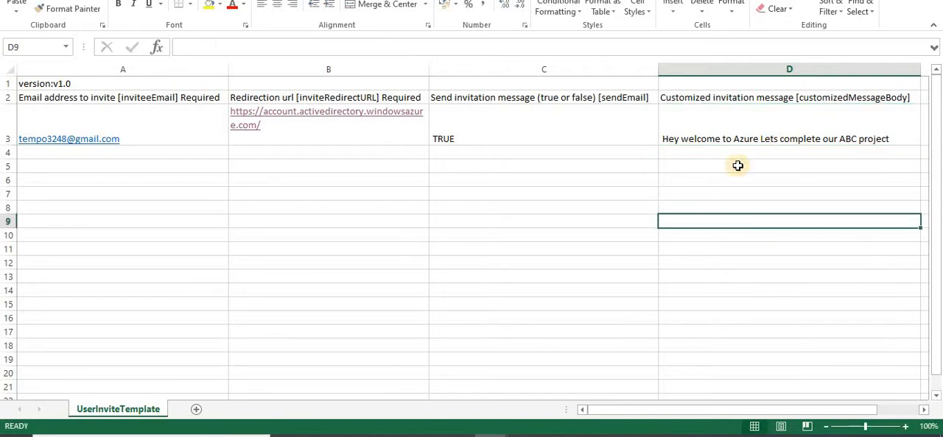
Change the project name in the D3 invitation message to XYZ and save UserInviteTemplate, keeping the CSV format
{"action": "double_click", "coordinate": [890, 135]}
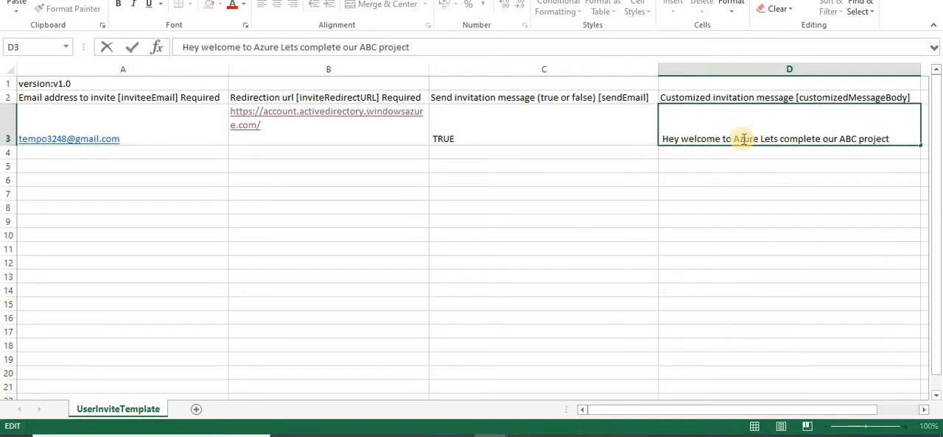
{"action": "double_click", "coordinate": [850, 138]}
{"action": "type", "text": "Y"}
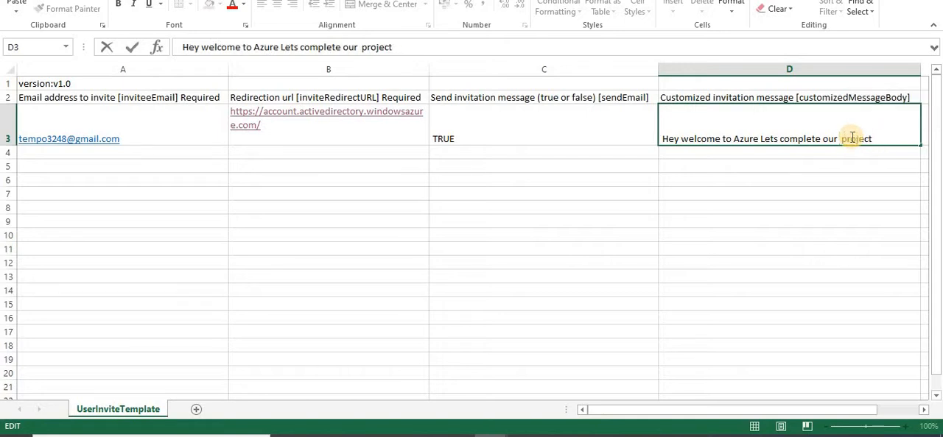
{"action": "type", "text": "YZ"}
{"action": "left_click", "coordinate": [752, 259]}
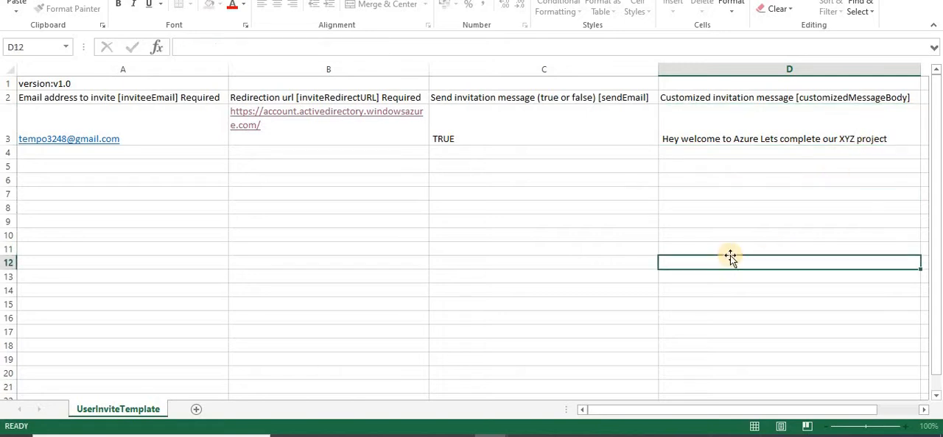
{"action": "key", "text": "ctrl+s"}
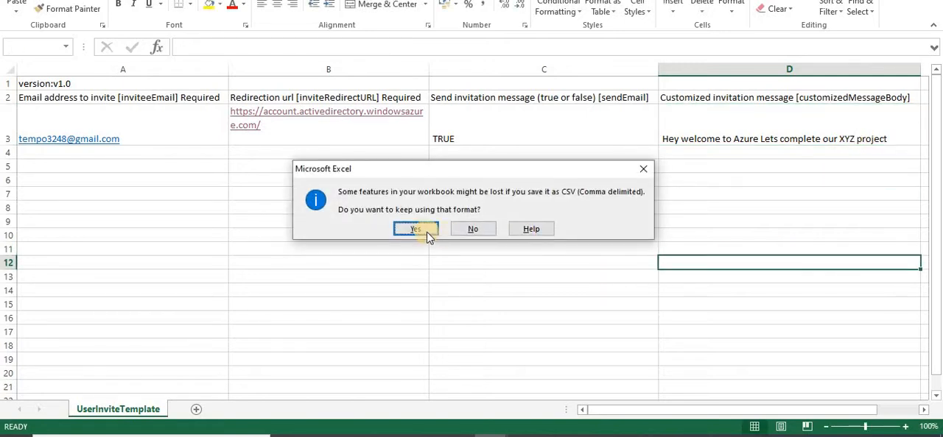
{"action": "left_click", "coordinate": [419, 230]}
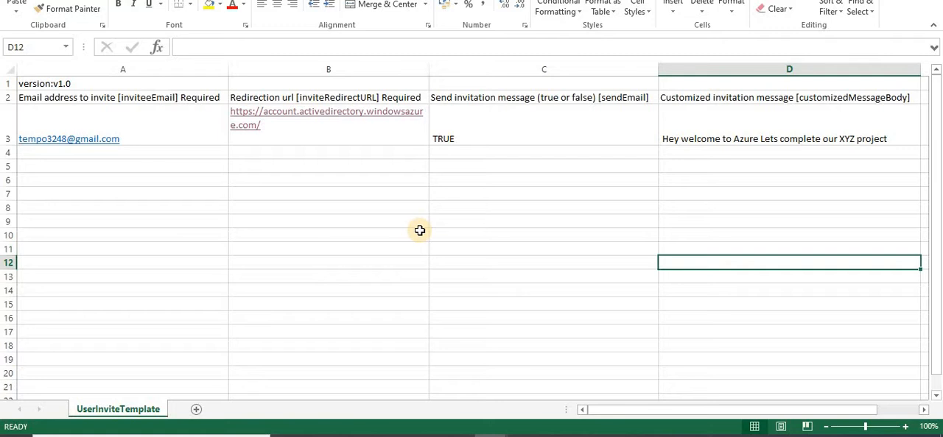
{"action": "left_click", "coordinate": [323, 222]}
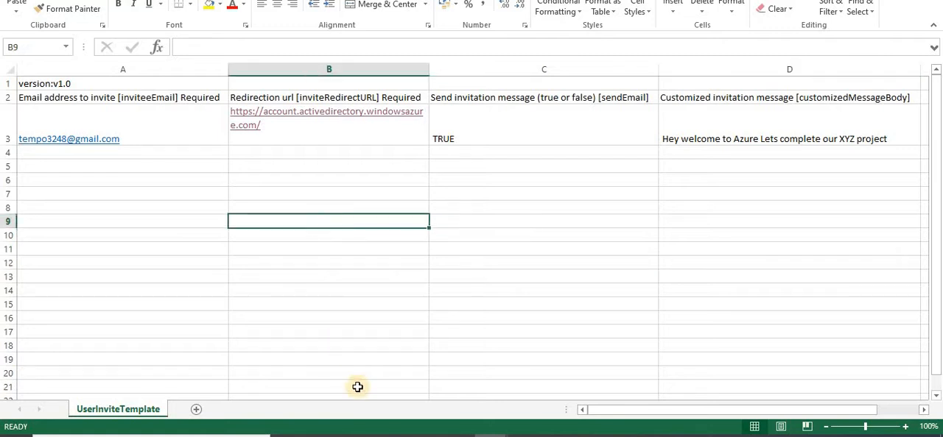
Switch to the Azure portal and check the CSV files available for the bulk invite upload, cancelling the file selection
{"action": "mouse_move", "coordinate": [321, 436]}
{"action": "left_click", "coordinate": [256, 392]}
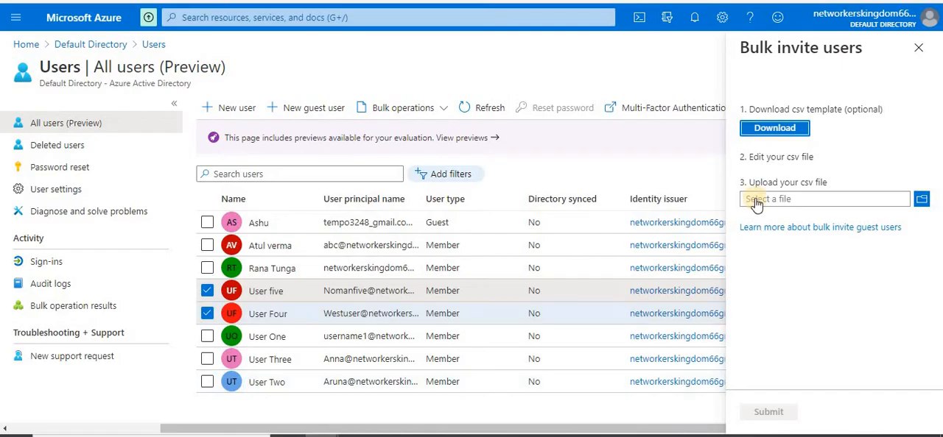
{"action": "left_click", "coordinate": [921, 204]}
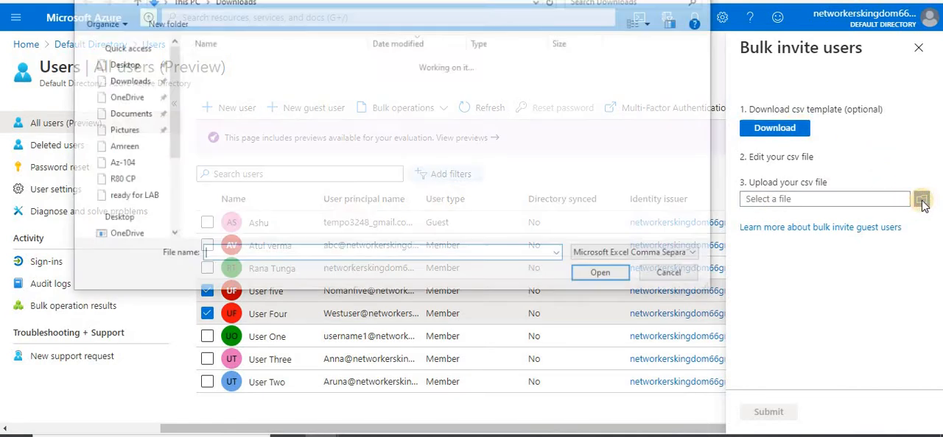
{"action": "left_click", "coordinate": [672, 275]}
Add the existing guest to the user selection, close the bulk invite pane, delete the guest, User five and User Four, and refresh the list
{"action": "left_click", "coordinate": [207, 223]}
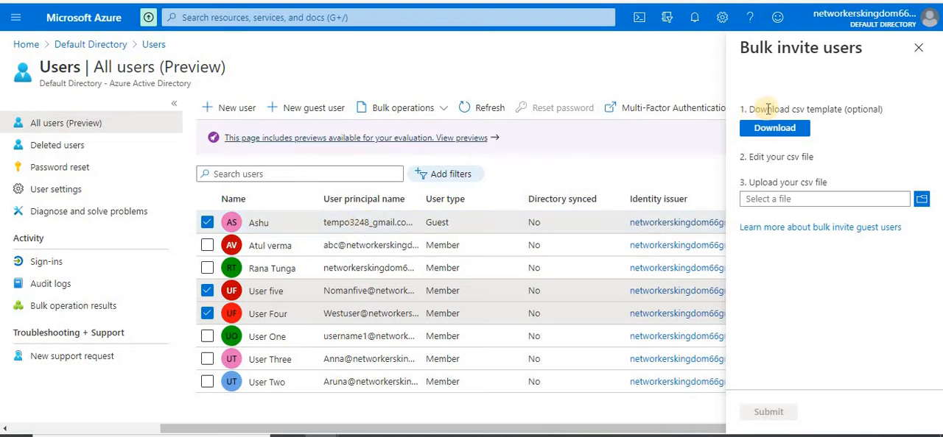
{"action": "left_click", "coordinate": [919, 47]}
{"action": "left_click", "coordinate": [784, 111]}
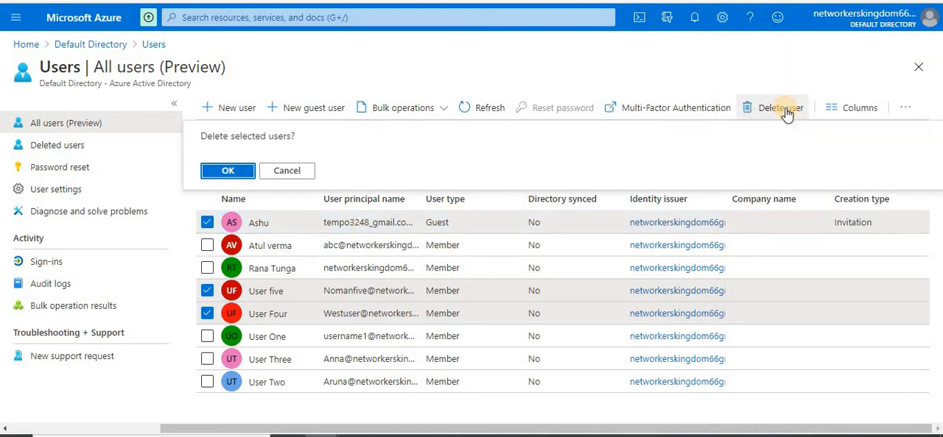
{"action": "left_click", "coordinate": [233, 172]}
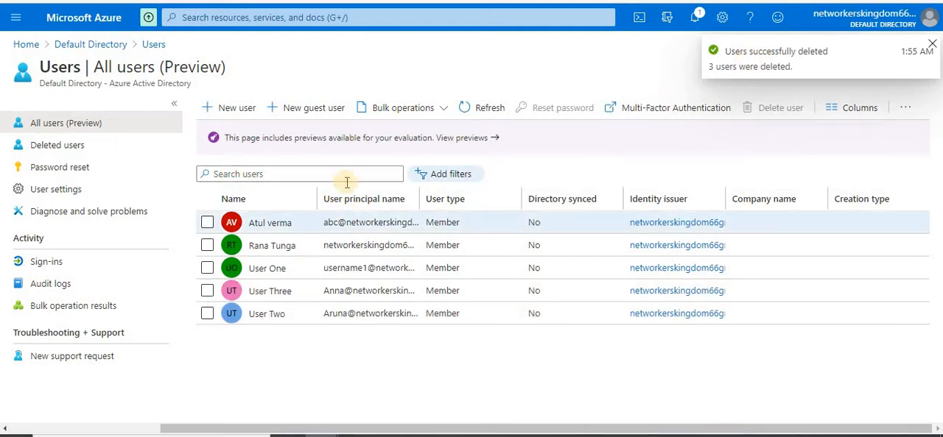
{"action": "left_click", "coordinate": [484, 111]}
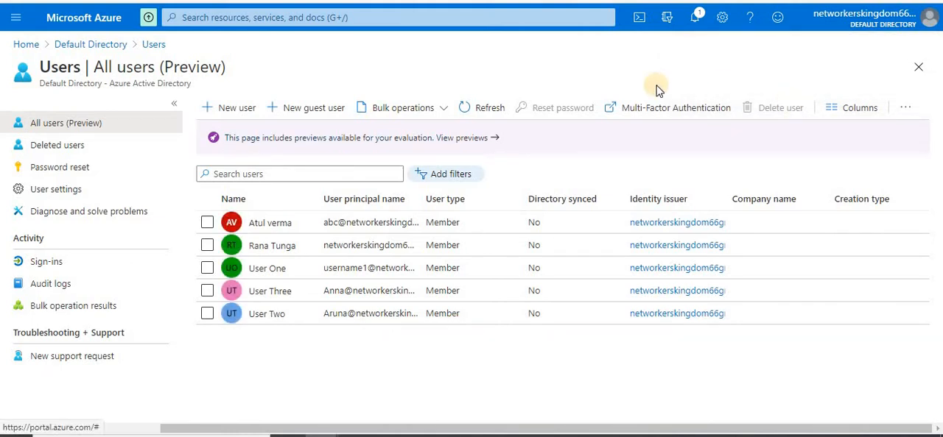
Bulk invite the guest users by uploading UserInviteTemplate.csv from Downloads and submitting it
{"action": "left_click", "coordinate": [414, 112]}
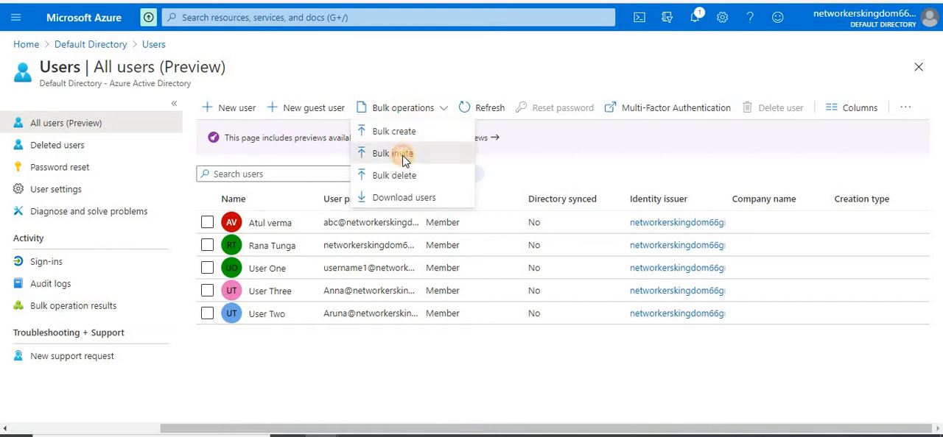
{"action": "left_click", "coordinate": [397, 154]}
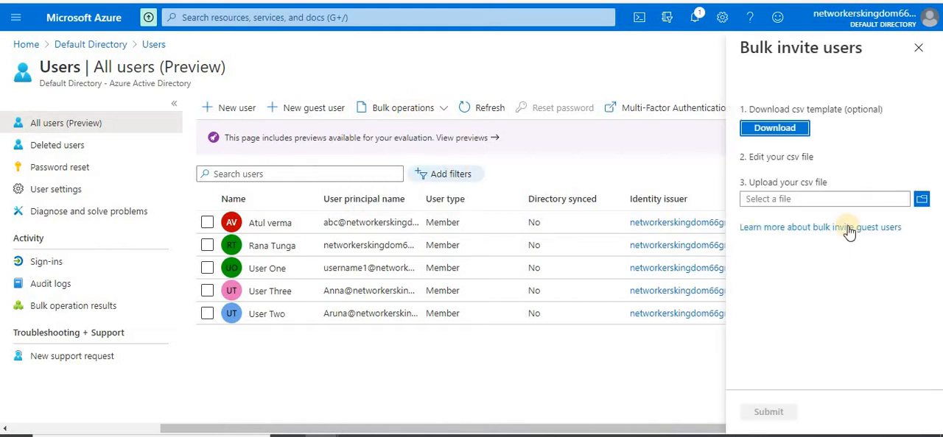
{"action": "left_click", "coordinate": [925, 203]}
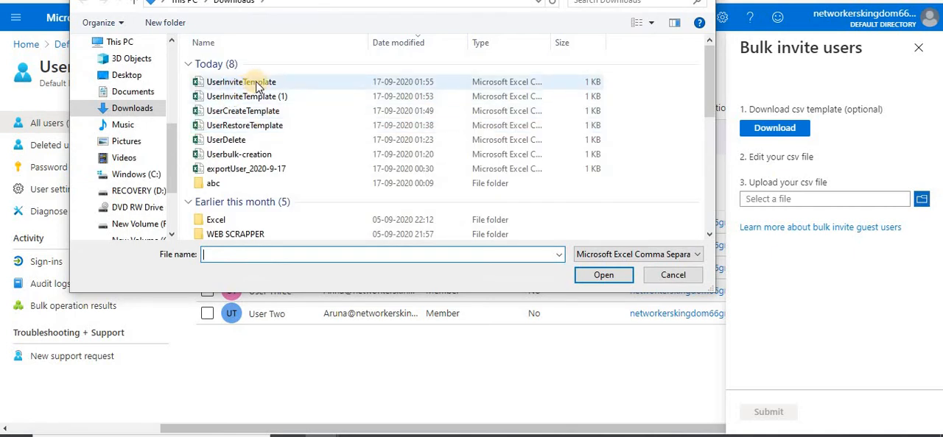
{"action": "double_click", "coordinate": [257, 86]}
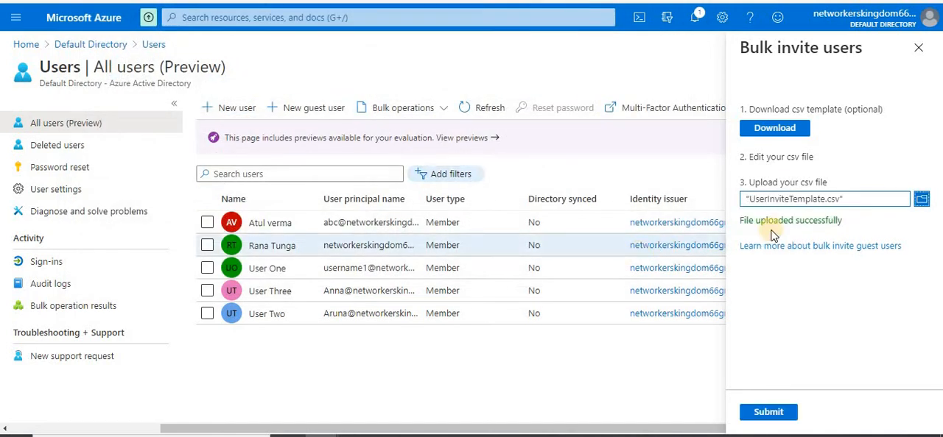
{"action": "left_click", "coordinate": [766, 419]}
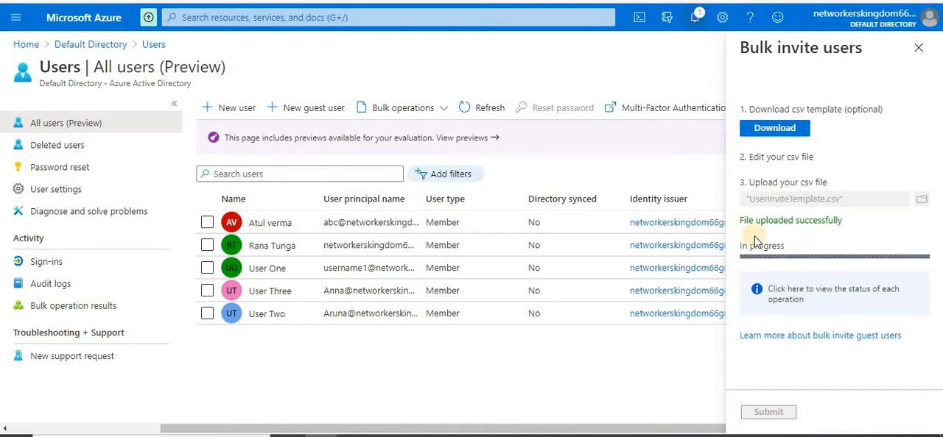
Check the status of the invite upload in the bulk operation results and return to the Users list
{"action": "left_click", "coordinate": [801, 290]}
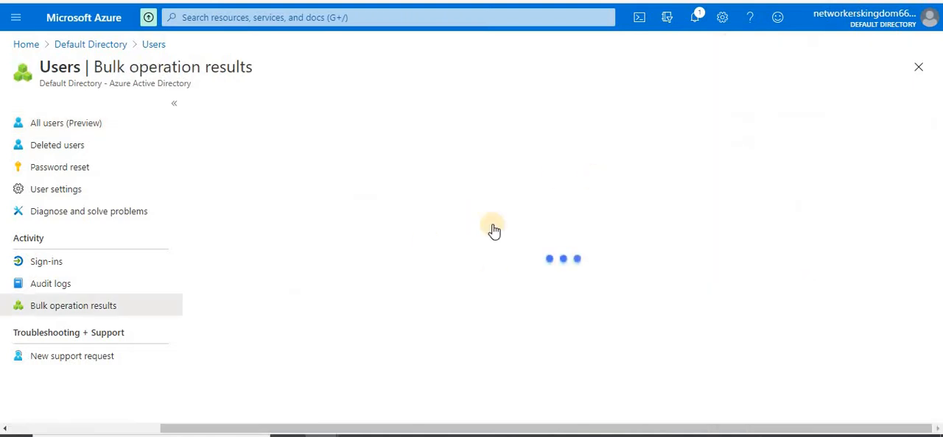
{"action": "left_click_drag", "start_coordinate": [936, 204], "coordinate": [934, 296]}
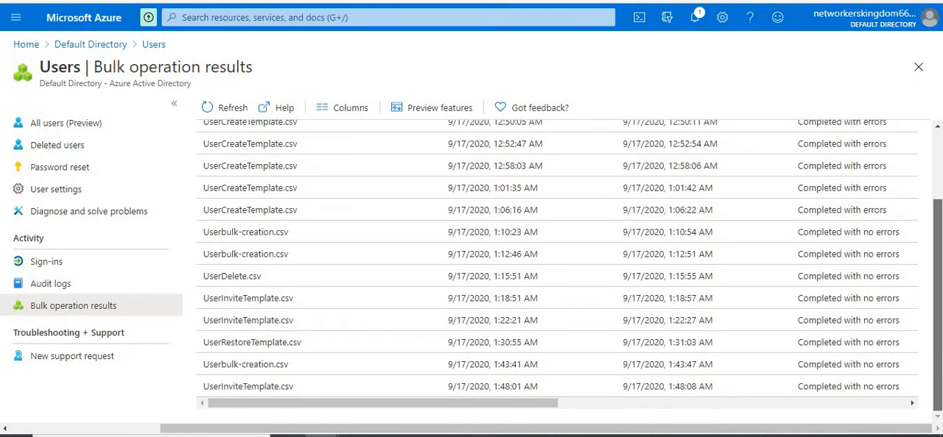
{"action": "left_click_drag", "start_coordinate": [486, 403], "coordinate": [321, 414]}
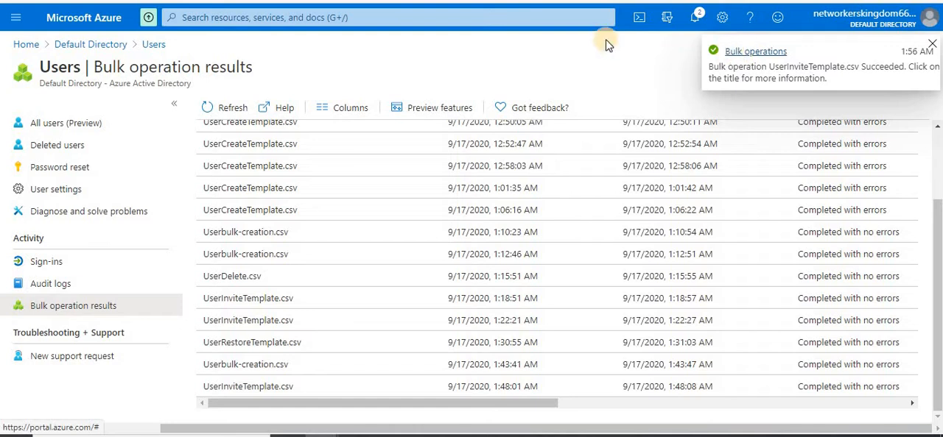
{"action": "left_click", "coordinate": [149, 44]}
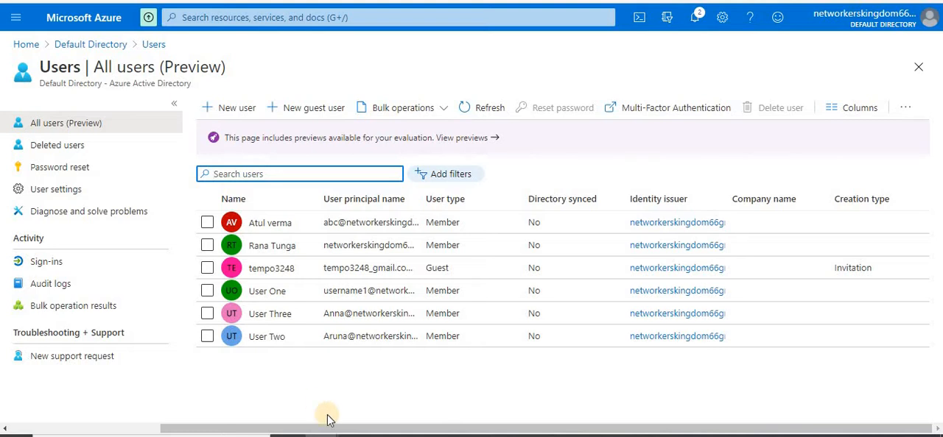
Switch to the guest's Gmail inbox, open the newest Microsoft invitation email and review its customized message about the XYZ project
{"action": "mouse_move", "coordinate": [321, 434]}
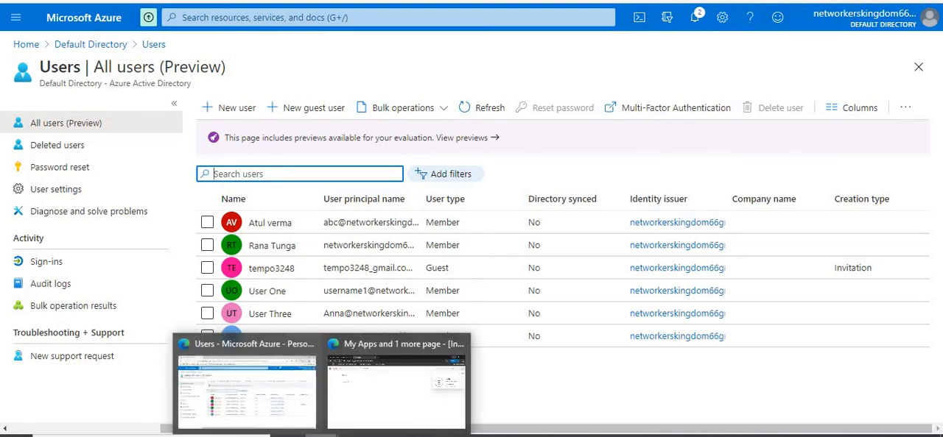
{"action": "left_click", "coordinate": [372, 405]}
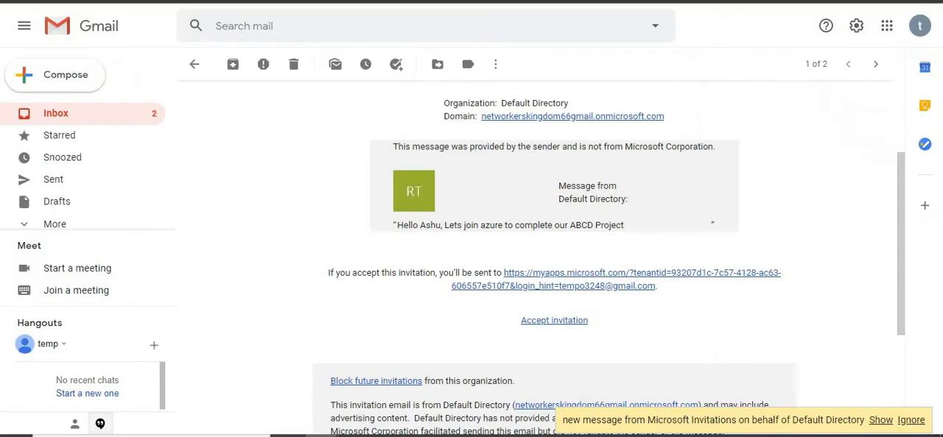
{"action": "left_click", "coordinate": [75, 115]}
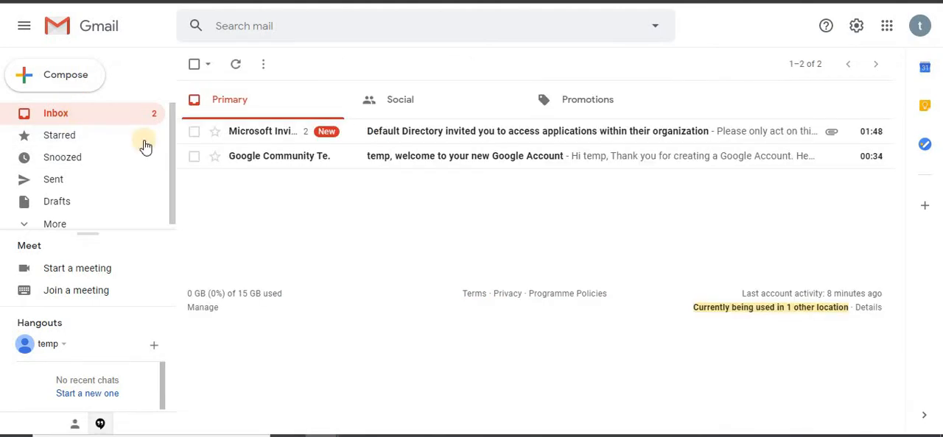
{"action": "left_click", "coordinate": [297, 136]}
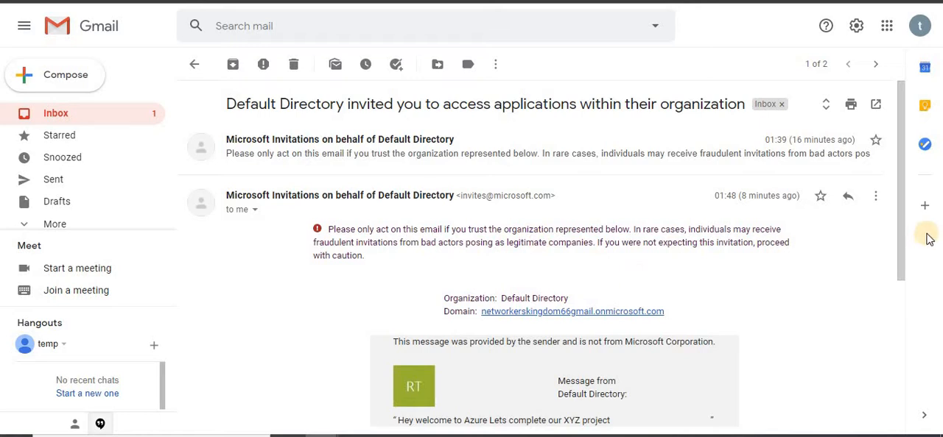
{"action": "left_click_drag", "start_coordinate": [902, 241], "coordinate": [904, 331]}
{"action": "left_click_drag", "start_coordinate": [415, 261], "coordinate": [581, 260]}
{"action": "left_click", "coordinate": [599, 263]}
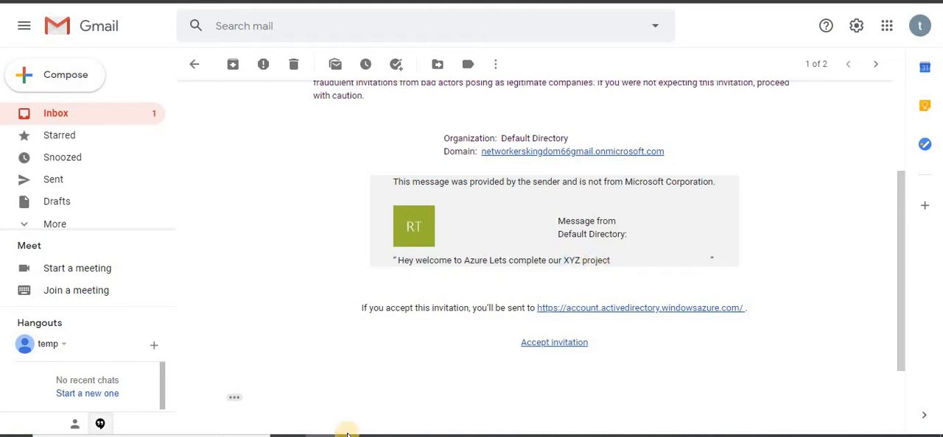
Switch to the UserInviteTemplate workbook and compare its redirection URL and customized message with the invitation email
{"action": "mouse_move", "coordinate": [486, 434]}
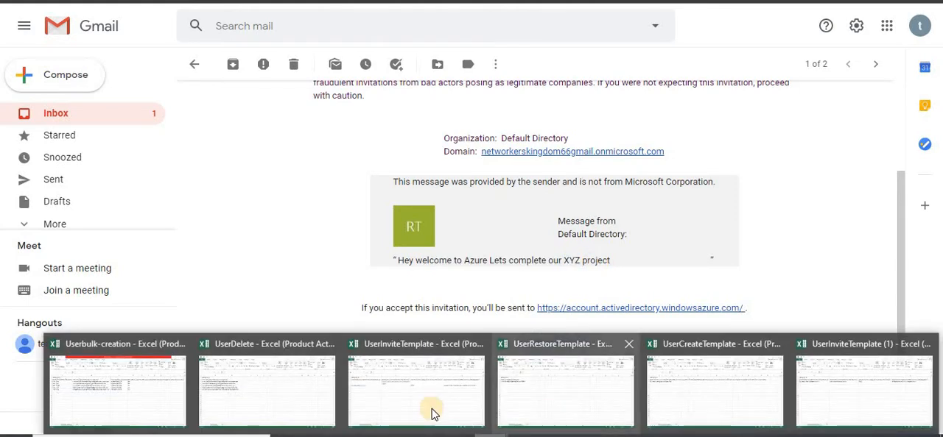
{"action": "mouse_move", "coordinate": [102, 391]}
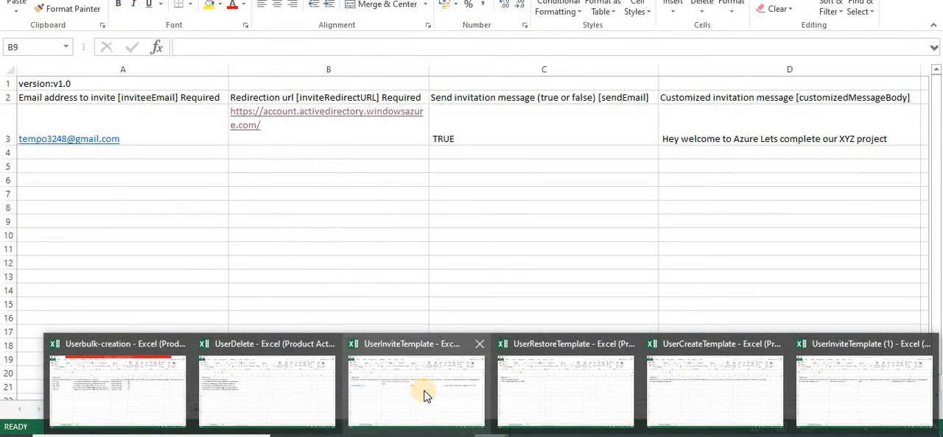
{"action": "left_click", "coordinate": [423, 390]}
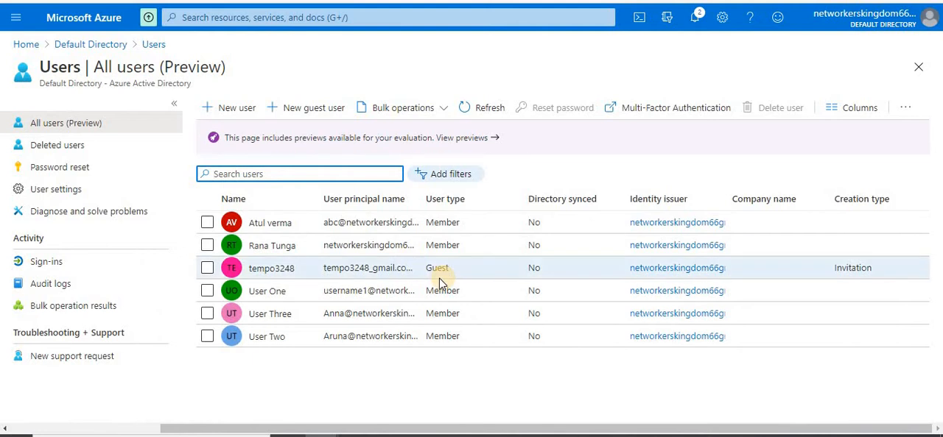
{"action": "left_click", "coordinate": [442, 108]}
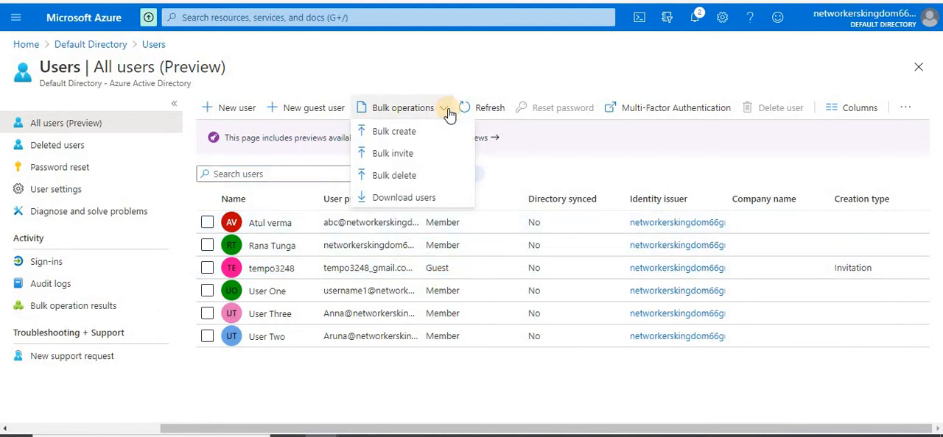
{"action": "left_click", "coordinate": [395, 175]}
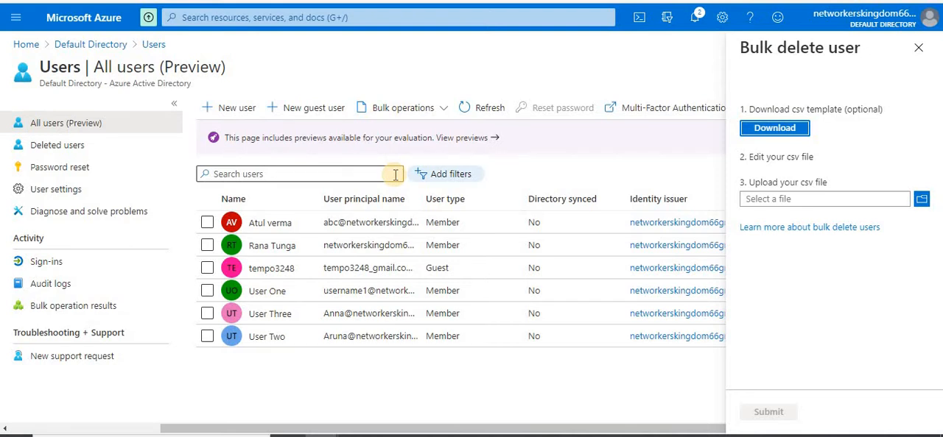
{"action": "left_click", "coordinate": [918, 47]}
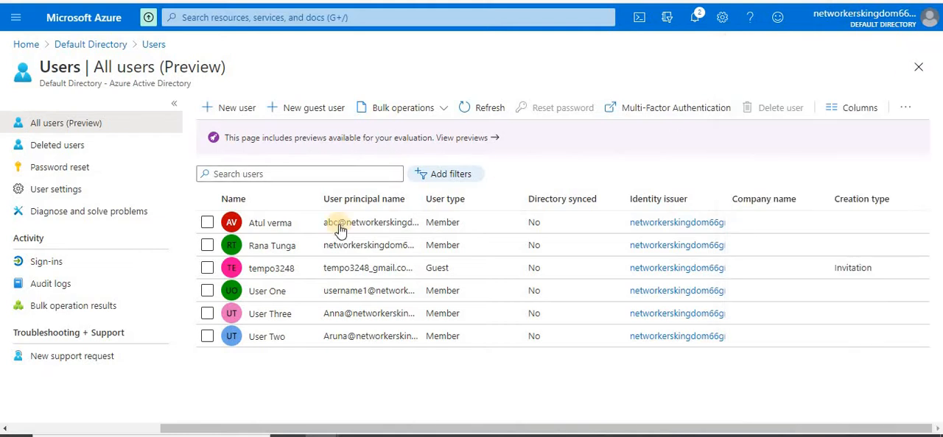
Select all six users in the list one by one and clear every selection again
{"action": "left_click", "coordinate": [208, 226]}
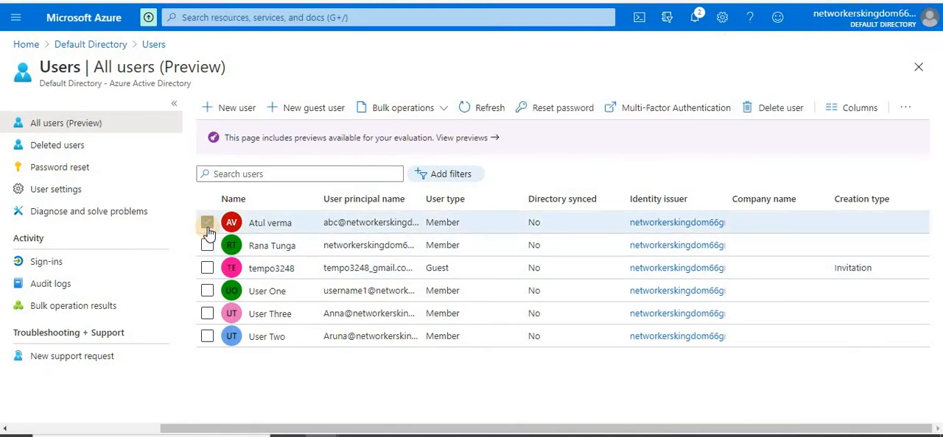
{"action": "left_click", "coordinate": [207, 246]}
{"action": "left_click", "coordinate": [207, 268]}
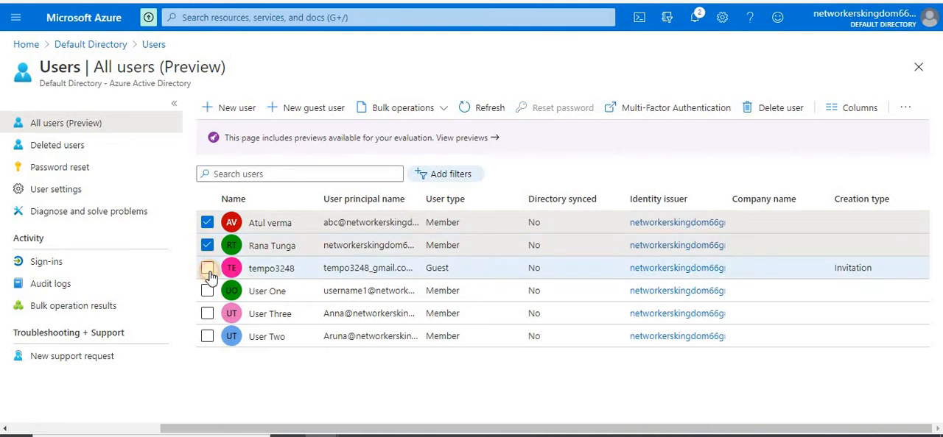
{"action": "left_click", "coordinate": [207, 292]}
{"action": "left_click", "coordinate": [208, 315]}
{"action": "left_click", "coordinate": [208, 337]}
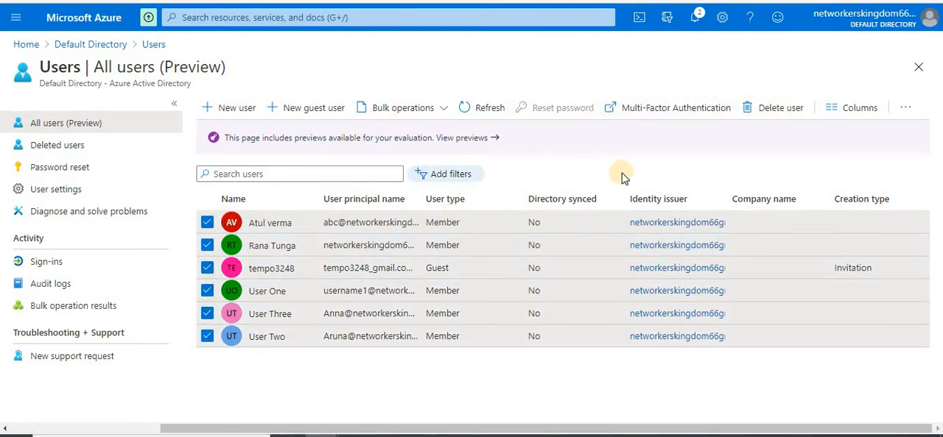
{"action": "left_click", "coordinate": [208, 222]}
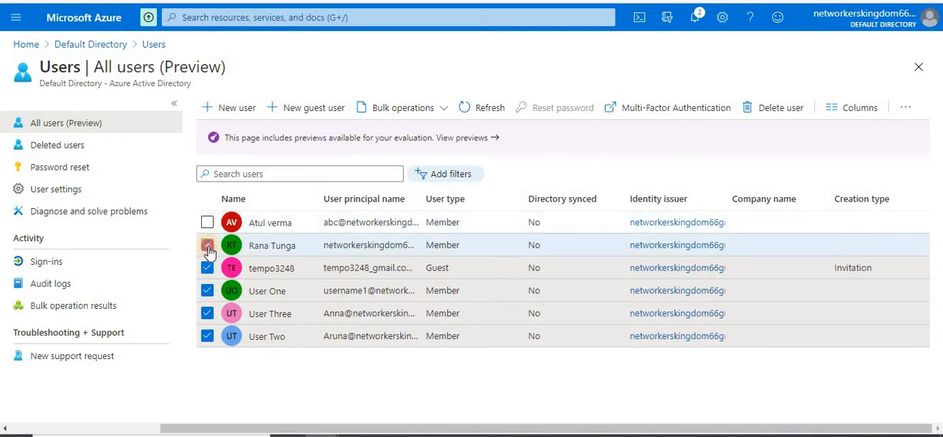
{"action": "left_click", "coordinate": [208, 246]}
{"action": "left_click", "coordinate": [208, 268]}
{"action": "left_click", "coordinate": [207, 291]}
{"action": "left_click", "coordinate": [208, 314]}
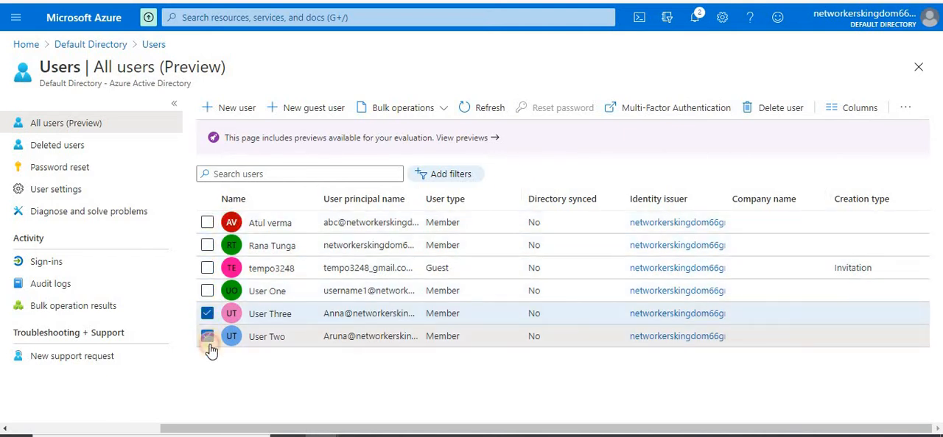
{"action": "left_click", "coordinate": [208, 336]}
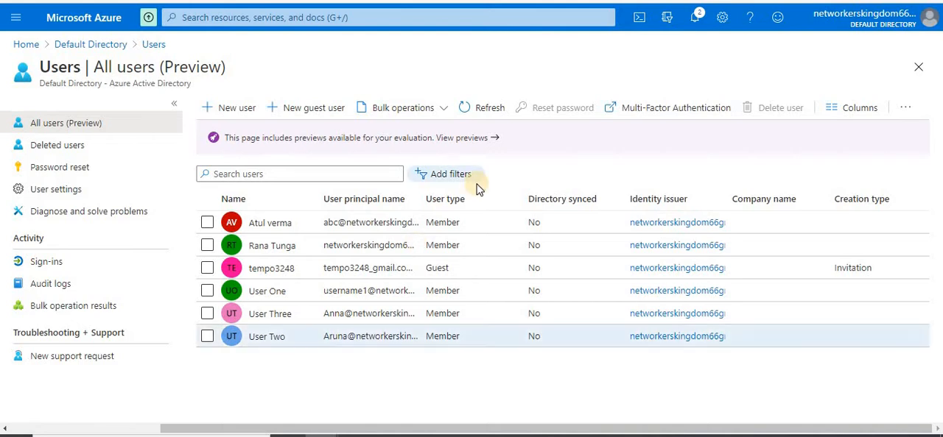
Download the bulk delete CSV template and open UserDelete (1).csv in a maximized Excel window
{"action": "left_click", "coordinate": [445, 109]}
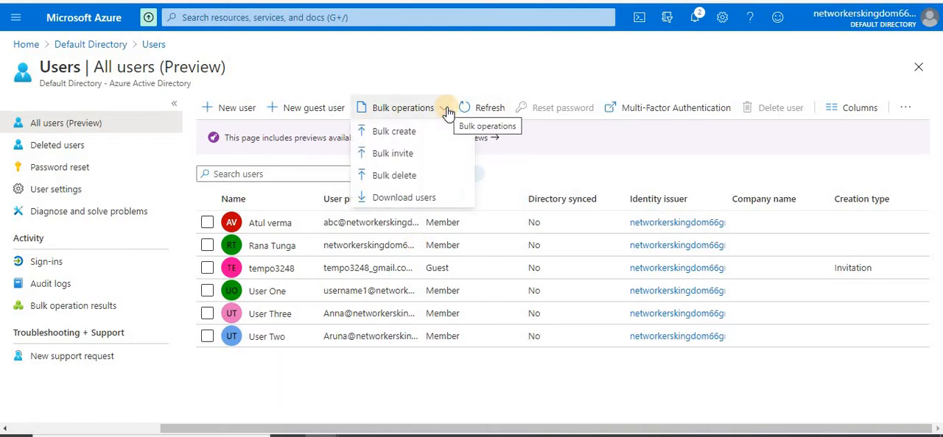
{"action": "left_click", "coordinate": [398, 177]}
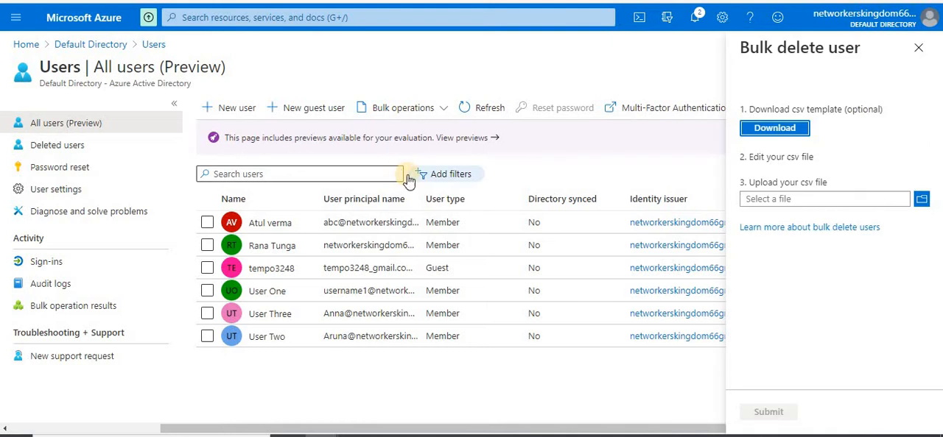
{"action": "left_click", "coordinate": [778, 130]}
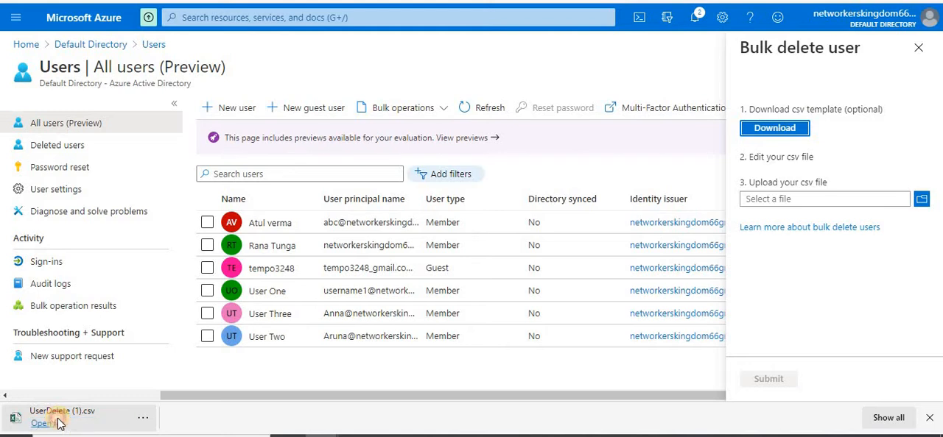
{"action": "left_click", "coordinate": [60, 423]}
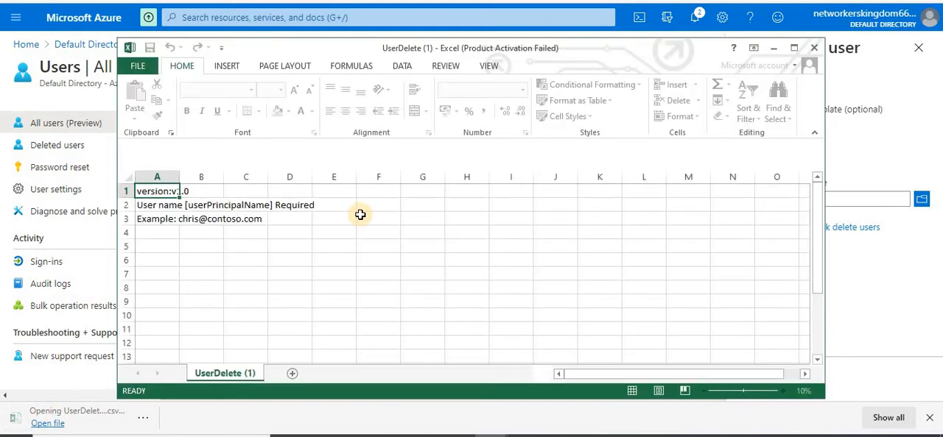
{"action": "left_click", "coordinate": [298, 259]}
{"action": "left_click", "coordinate": [793, 49]}
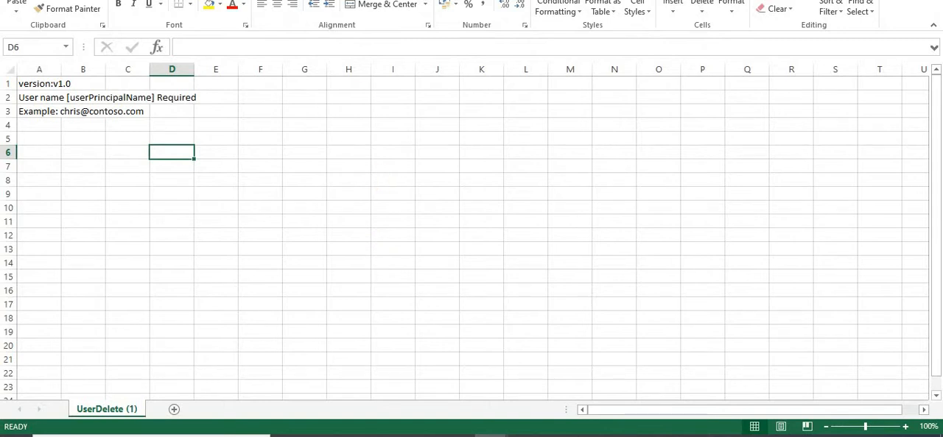
Fit column A to its contents to review the required user name header and example row, and return to the Azure portal
{"action": "left_click", "coordinate": [260, 235]}
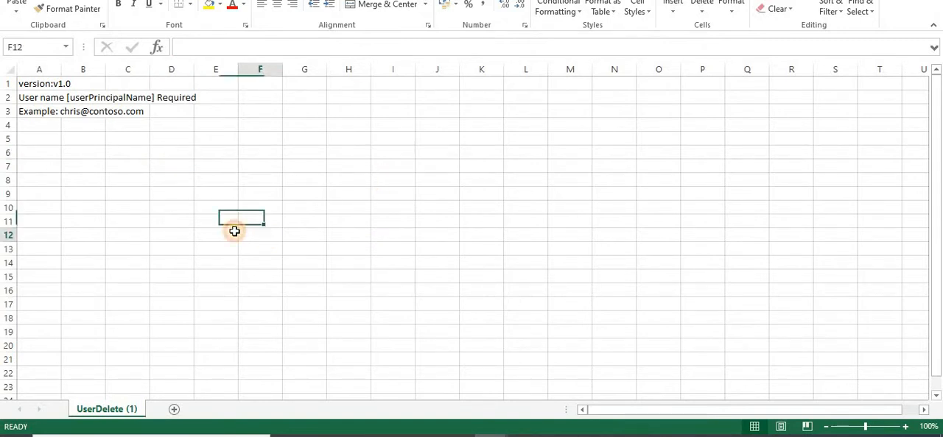
{"action": "double_click", "coordinate": [61, 72]}
{"action": "left_click", "coordinate": [152, 176]}
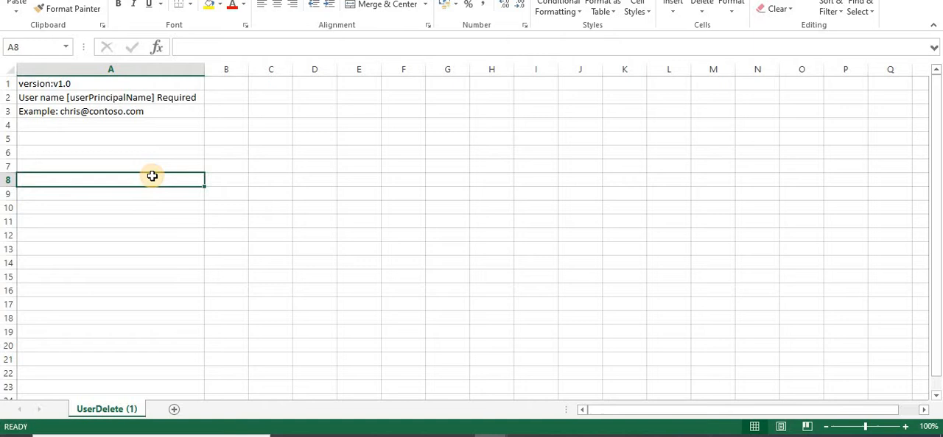
{"action": "left_click", "coordinate": [167, 99]}
{"action": "left_click", "coordinate": [165, 113]}
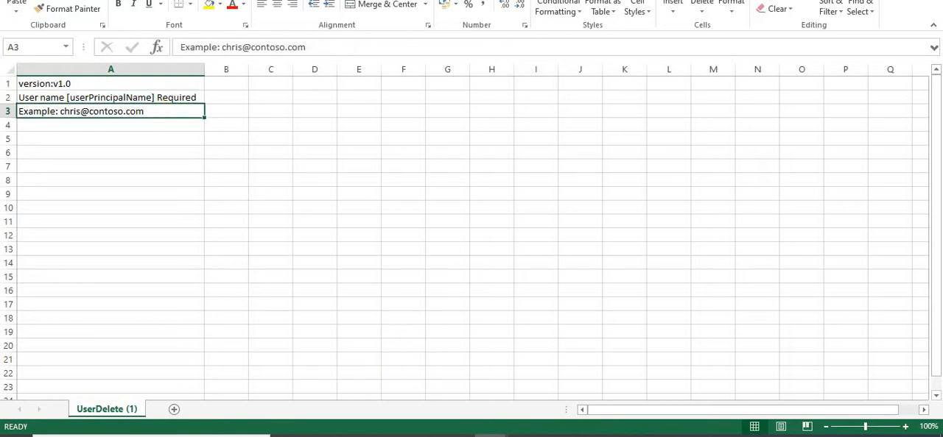
{"action": "left_click", "coordinate": [320, 435]}
{"action": "left_click", "coordinate": [270, 419]}
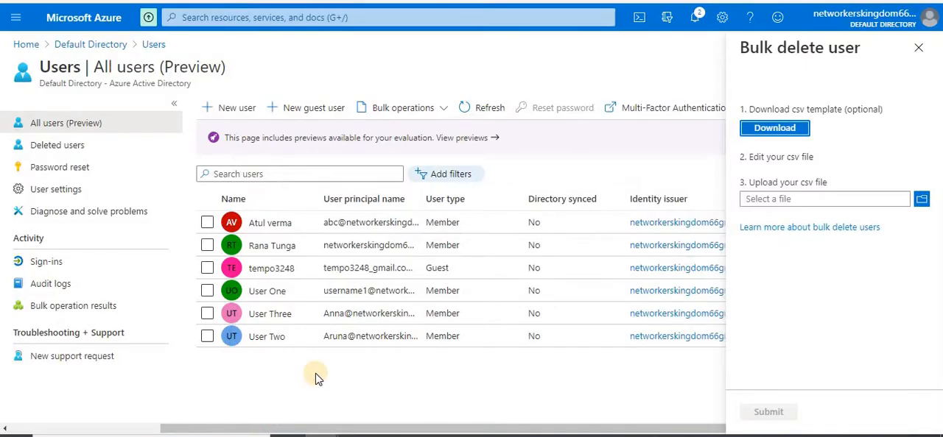
{"action": "left_click", "coordinate": [266, 338]}
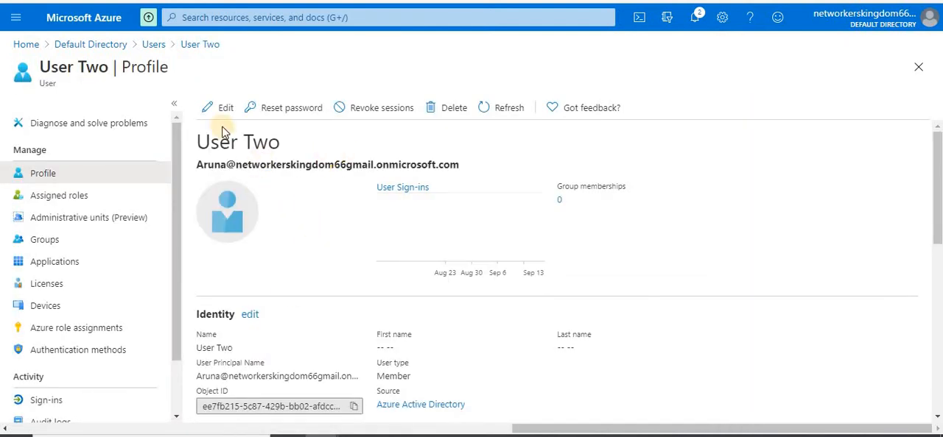
{"action": "triple_click", "coordinate": [267, 165]}
{"action": "key", "text": "ctrl+c"}
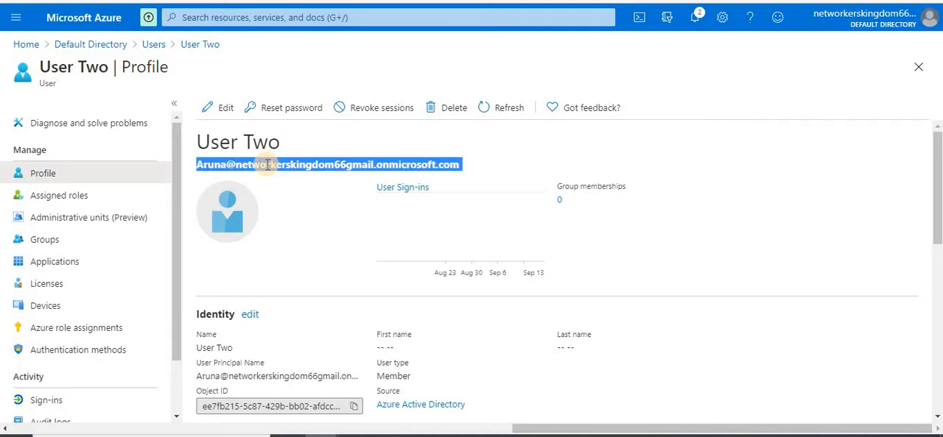
{"action": "left_click", "coordinate": [152, 44]}
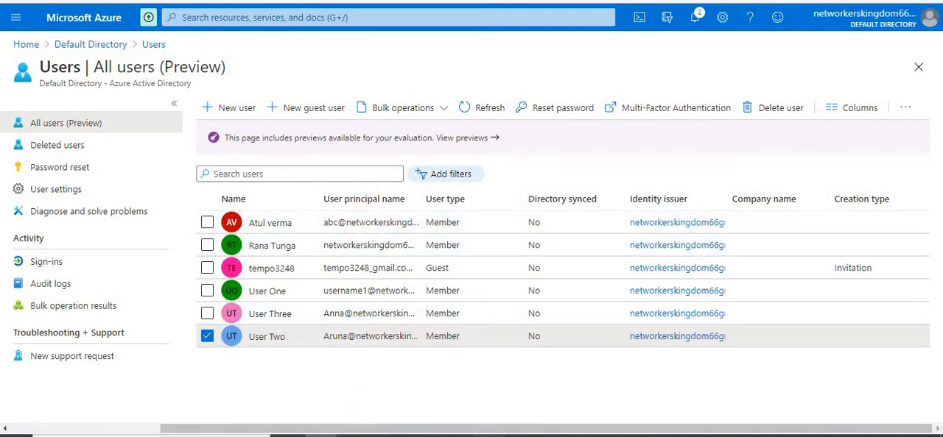
Switch to the UserDelete (1) workbook and paste the copied user principal name at the start of example cell A3
{"action": "left_click", "coordinate": [490, 436]}
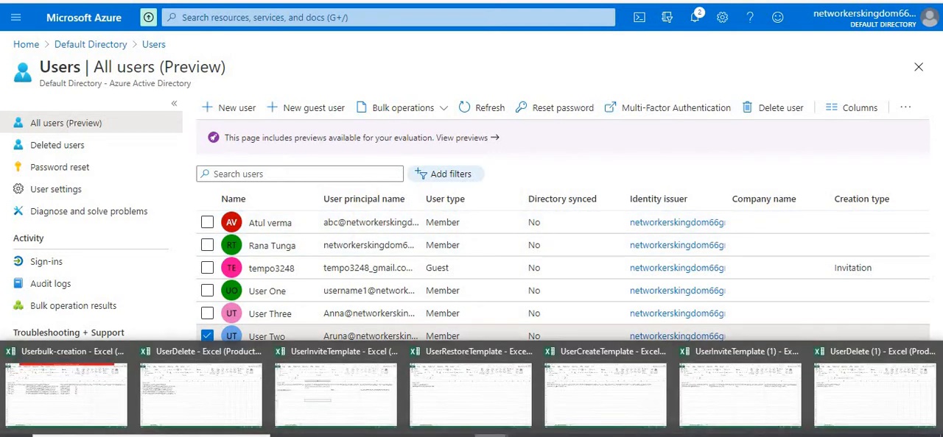
{"action": "left_click", "coordinate": [843, 397]}
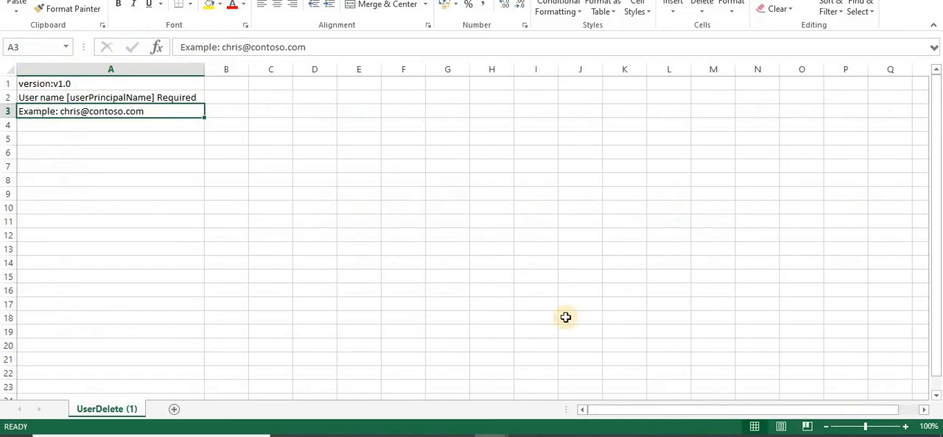
{"action": "double_click", "coordinate": [158, 111]}
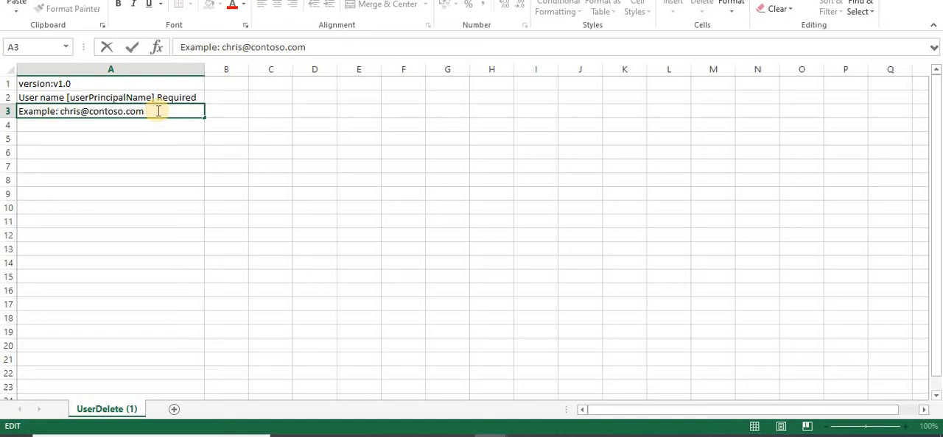
{"action": "key", "text": "shift+Left"}
{"action": "key", "text": "shift+Left"}
{"action": "key", "text": "shift+Left"}
{"action": "key", "text": "shift+Left"}
{"action": "key", "text": "shift+Left"}
{"action": "key", "text": "shift+Left"}
{"action": "key", "text": "shift+Left"}
{"action": "key", "text": "shift+Left"}
{"action": "key", "text": "shift+Left"}
{"action": "key", "text": "shift+Left"}
{"action": "key", "text": "shift+Left"}
{"action": "key", "text": "shift+Left"}
{"action": "key", "text": "shift+Left"}
{"action": "key", "text": "shift+Left"}
{"action": "key", "text": "shift+Left"}
{"action": "key", "text": "shift+Left"}
{"action": "key", "text": "shift+Left"}
{"action": "key", "text": "shift+Left"}
{"action": "key", "text": "shift+Left"}
{"action": "key", "text": "shift+Left"}
{"action": "key", "text": "shift+Left"}
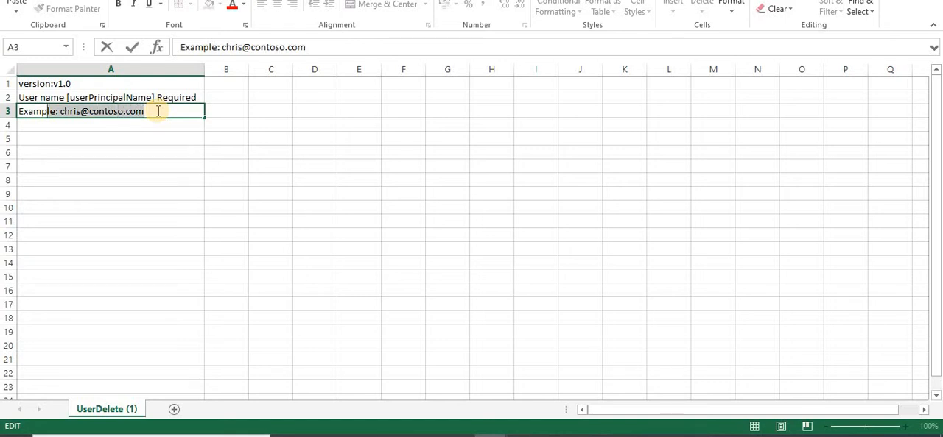
{"action": "key", "text": "Left"}
{"action": "key", "text": "ctrl+v"}
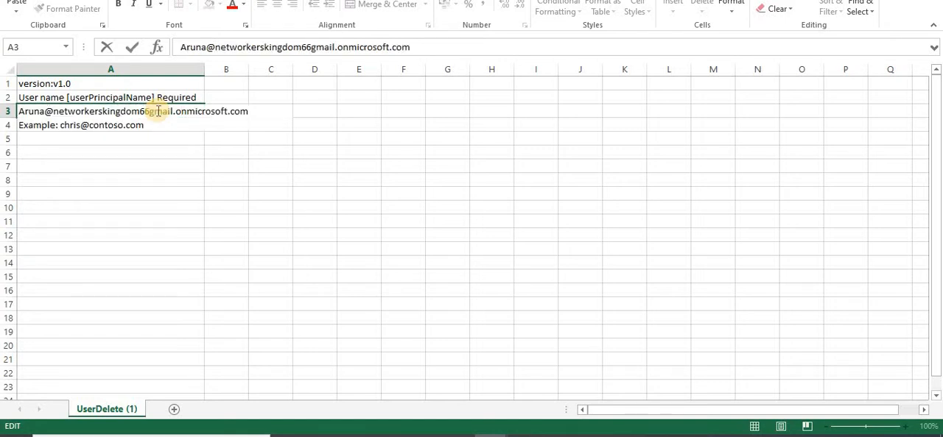
Delete the example text and extra line left in cell A3 so only the pasted user principal name remains
{"action": "left_click_drag", "start_coordinate": [149, 123], "coordinate": [11, 131]}
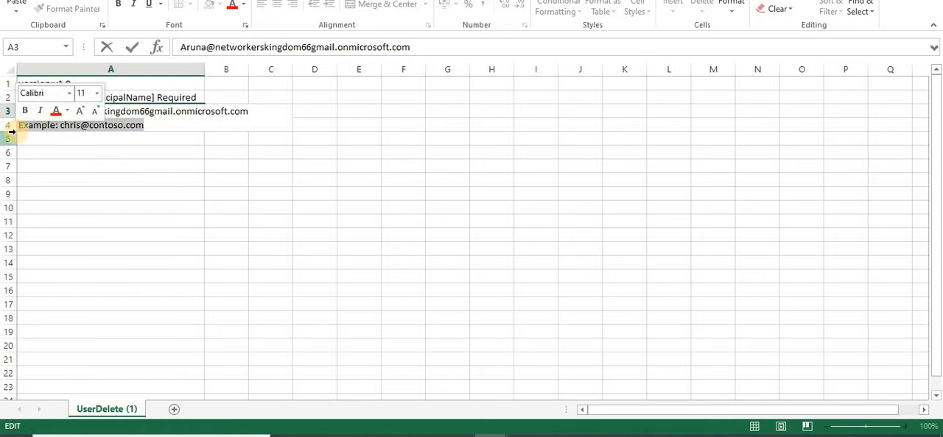
{"action": "key", "text": "Delete"}
{"action": "key", "text": "BackSpace"}
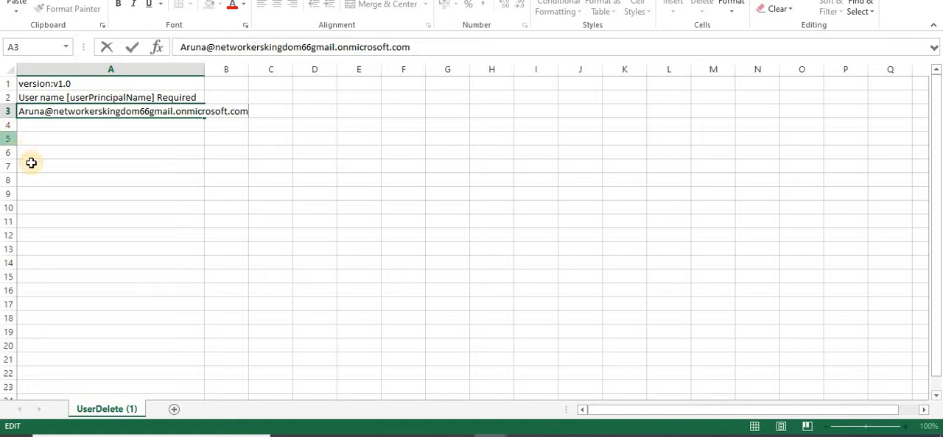
{"action": "left_click", "coordinate": [32, 163]}
{"action": "left_click", "coordinate": [121, 207]}
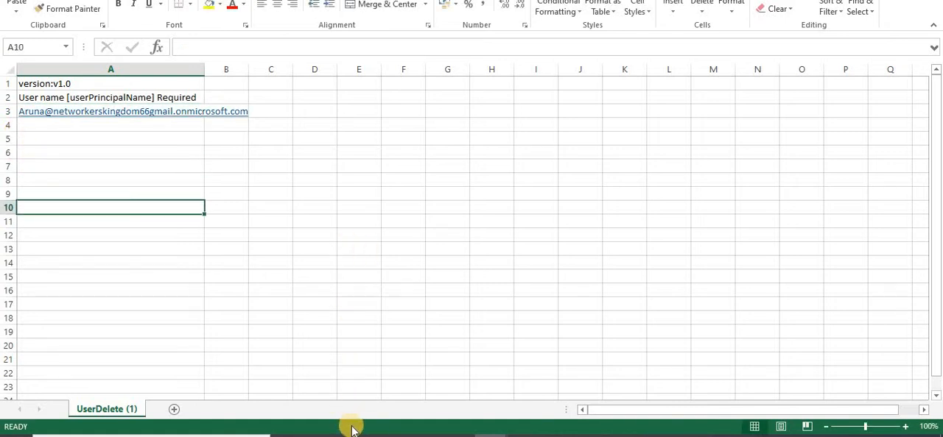
{"action": "left_click", "coordinate": [319, 436]}
{"action": "left_click", "coordinate": [263, 396]}
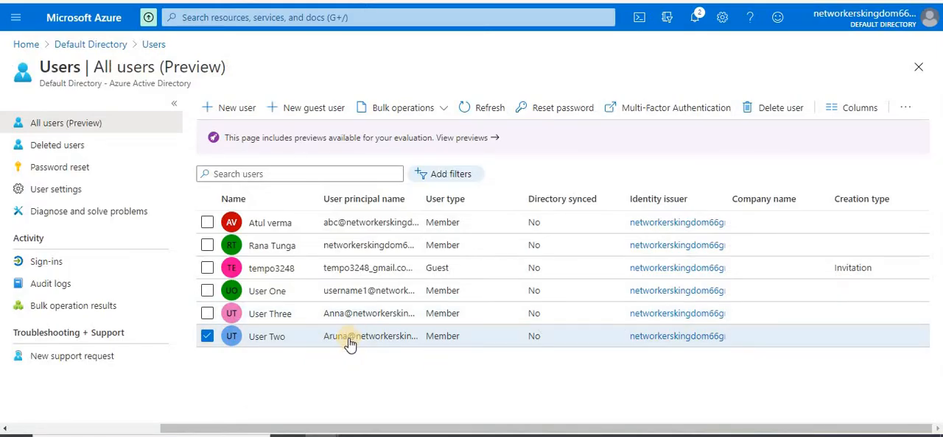
{"action": "left_click", "coordinate": [443, 110]}
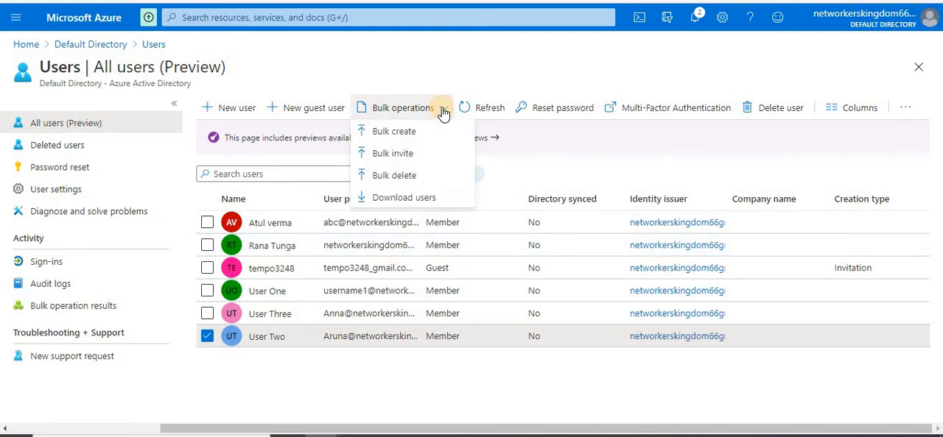
{"action": "left_click", "coordinate": [355, 397]}
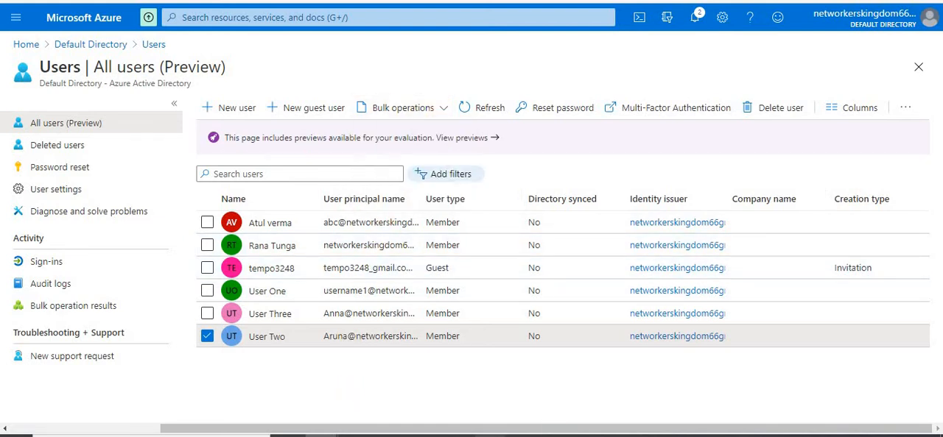
{"action": "mouse_move", "coordinate": [490, 436]}
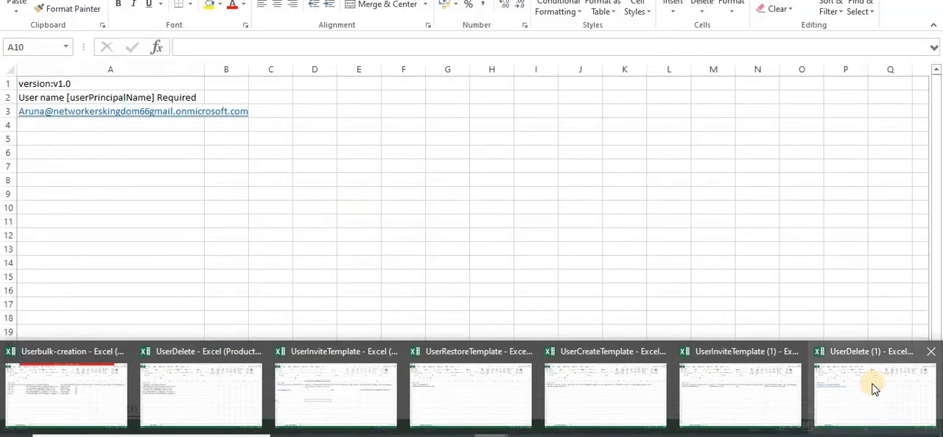
{"action": "left_click", "coordinate": [871, 384]}
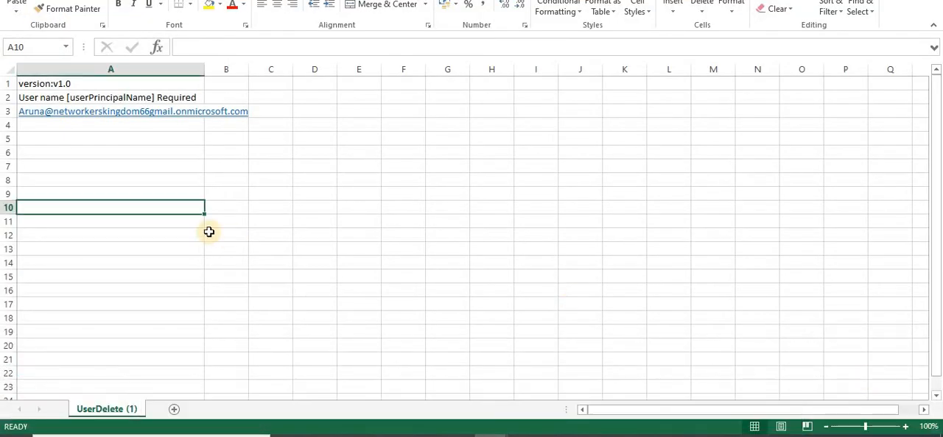
{"action": "left_click", "coordinate": [140, 175]}
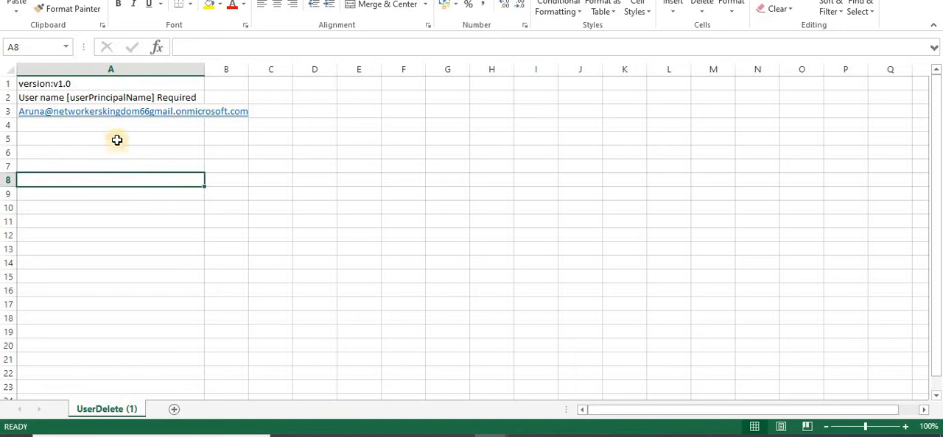
{"action": "left_click_drag", "start_coordinate": [114, 134], "coordinate": [196, 273]}
Return to the Azure portal and upload UserDelete (1).csv from Downloads for a bulk delete operation
{"action": "left_click", "coordinate": [387, 233]}
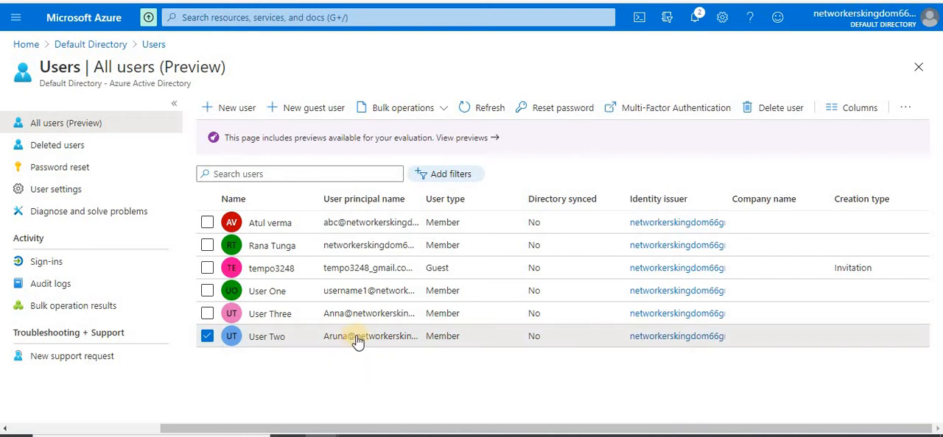
{"action": "left_click", "coordinate": [434, 117]}
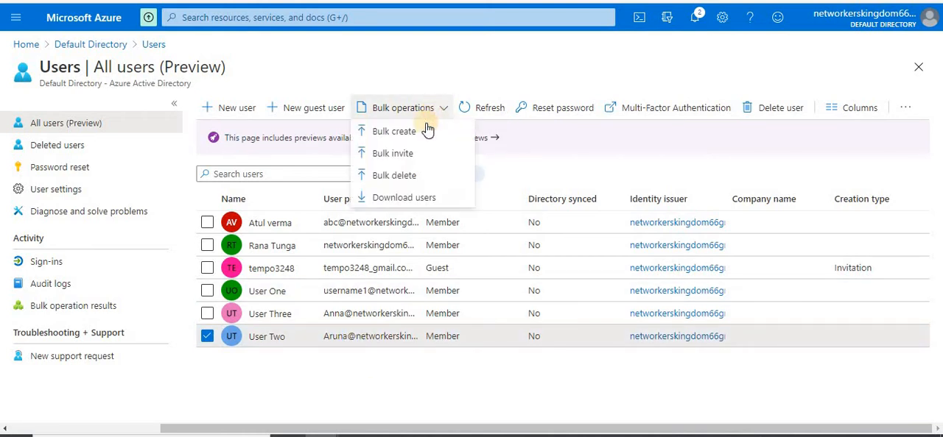
{"action": "left_click", "coordinate": [403, 177]}
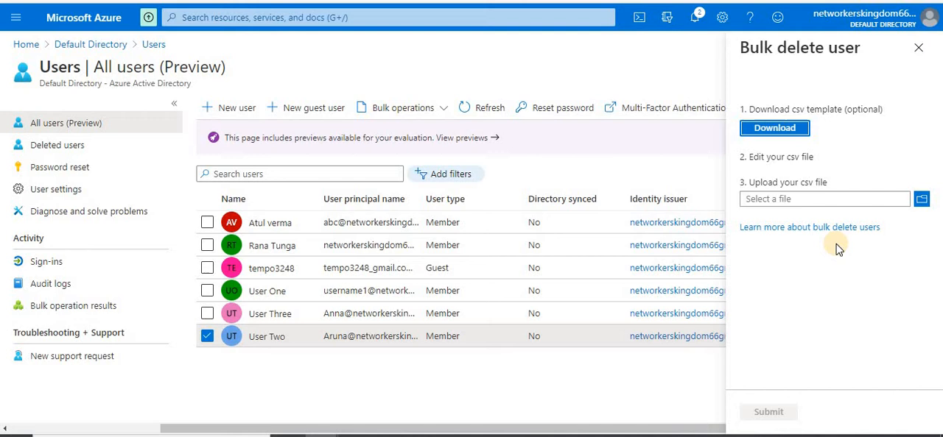
{"action": "left_click", "coordinate": [921, 199]}
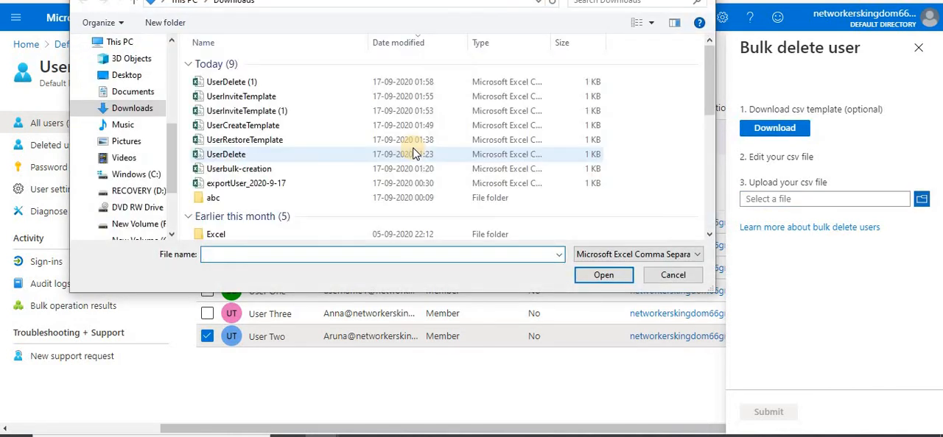
{"action": "double_click", "coordinate": [243, 83]}
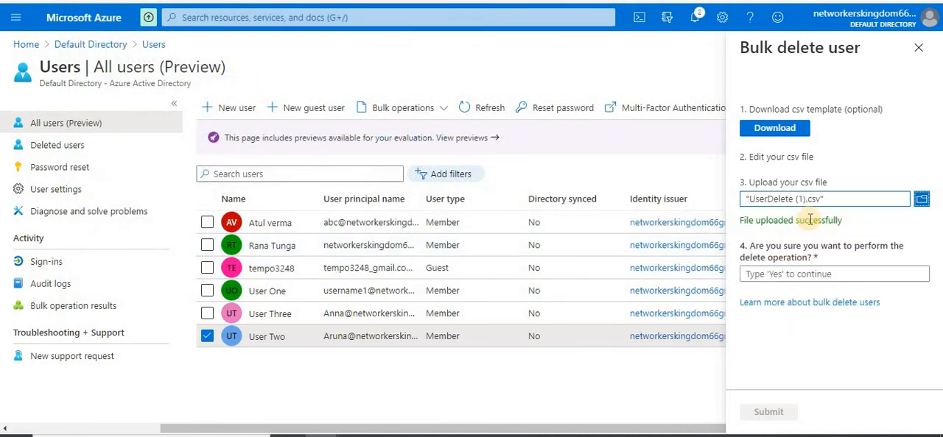
Confirm the bulk deletion with YES, submit it, refresh the users list and close the bulk delete pane
{"action": "left_click", "coordinate": [779, 272]}
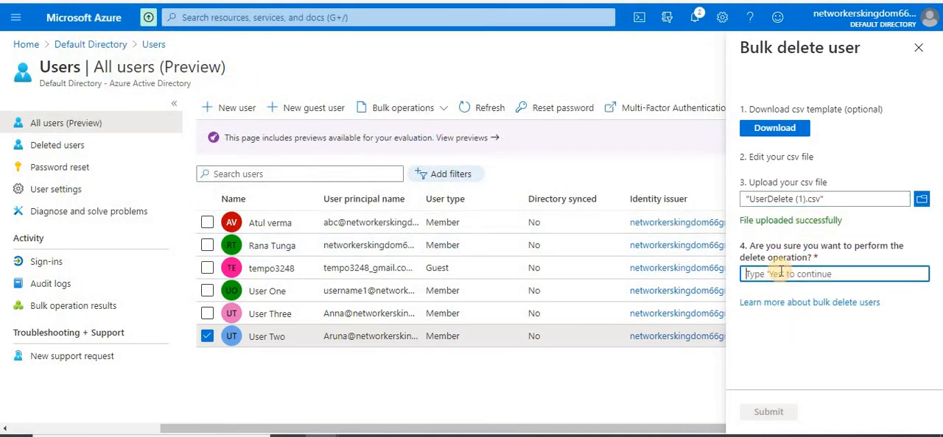
{"action": "type", "text": "YES"}
{"action": "left_click", "coordinate": [768, 411]}
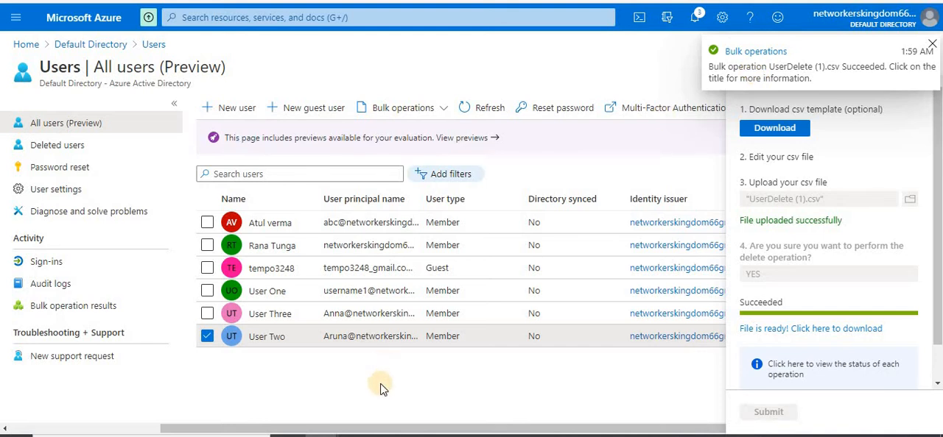
{"action": "left_click", "coordinate": [489, 112]}
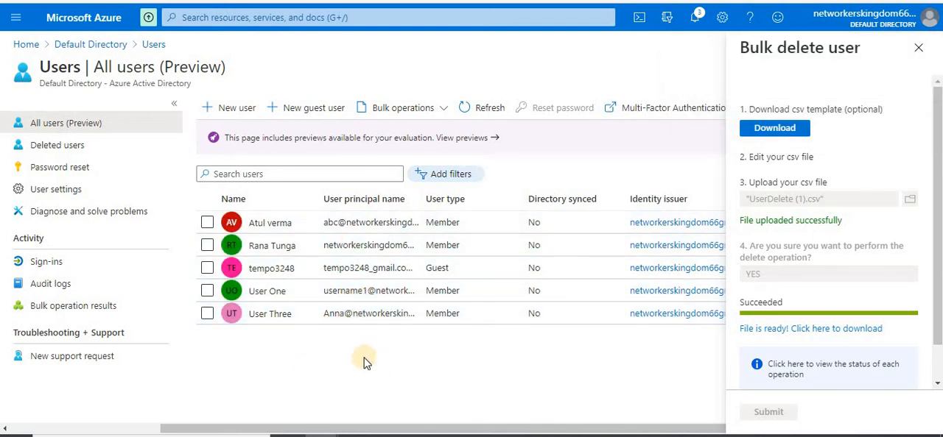
{"action": "left_click", "coordinate": [919, 48]}
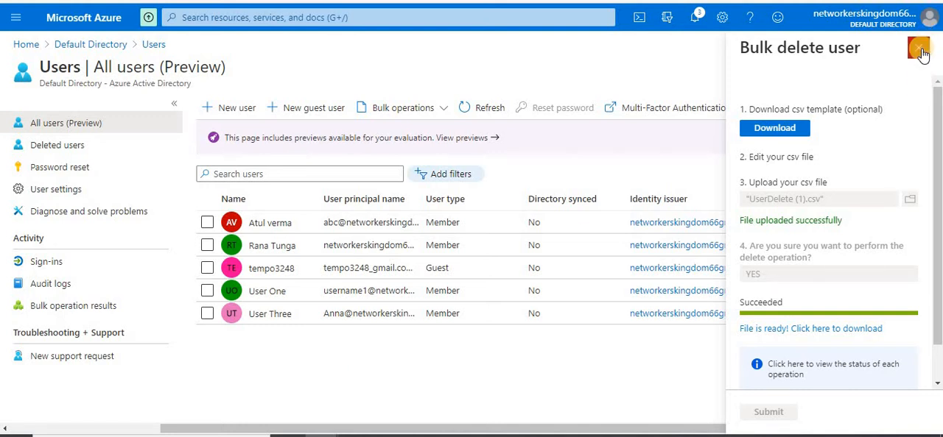
Export the users list as exportUser_2020-9-17, download the CSV and open it in a maximized Excel window
{"action": "left_click", "coordinate": [436, 108]}
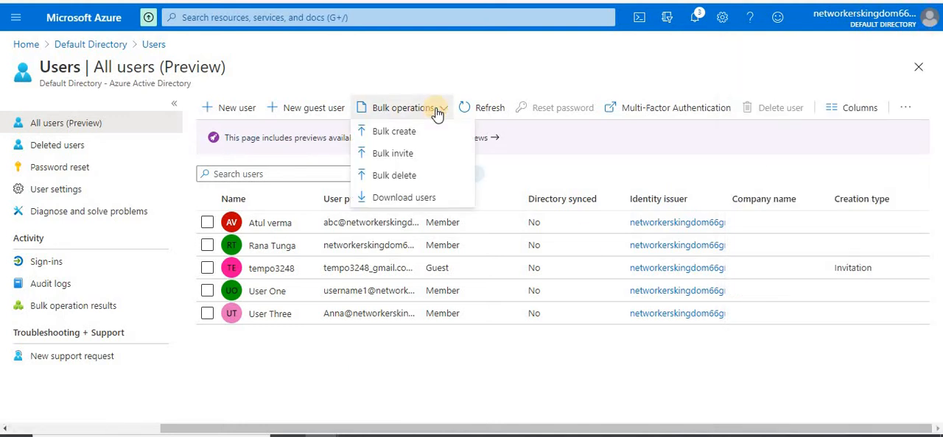
{"action": "left_click", "coordinate": [405, 199]}
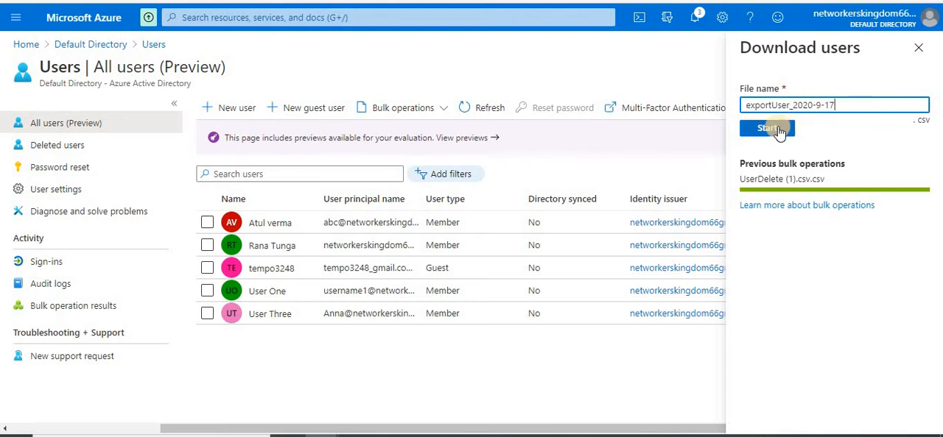
{"action": "left_click", "coordinate": [774, 129]}
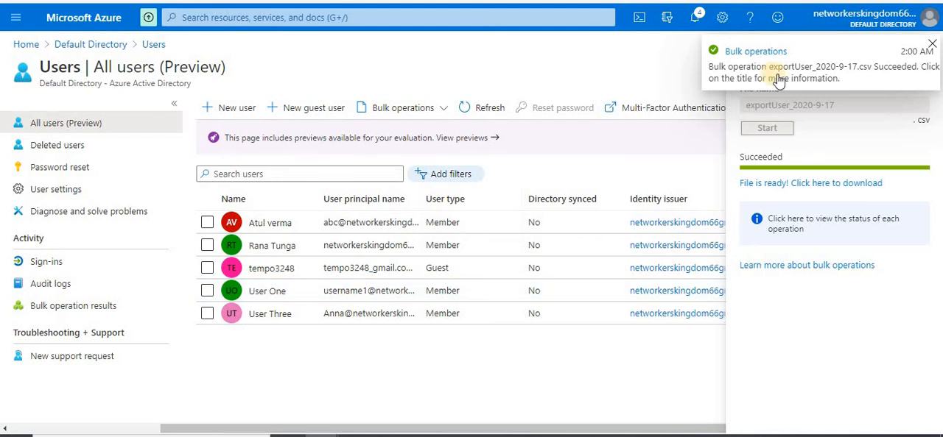
{"action": "left_click", "coordinate": [791, 189]}
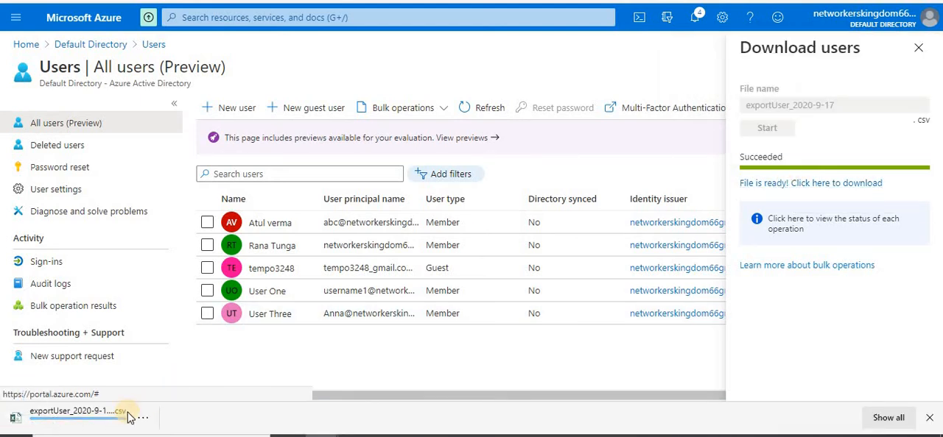
{"action": "left_click", "coordinate": [62, 424]}
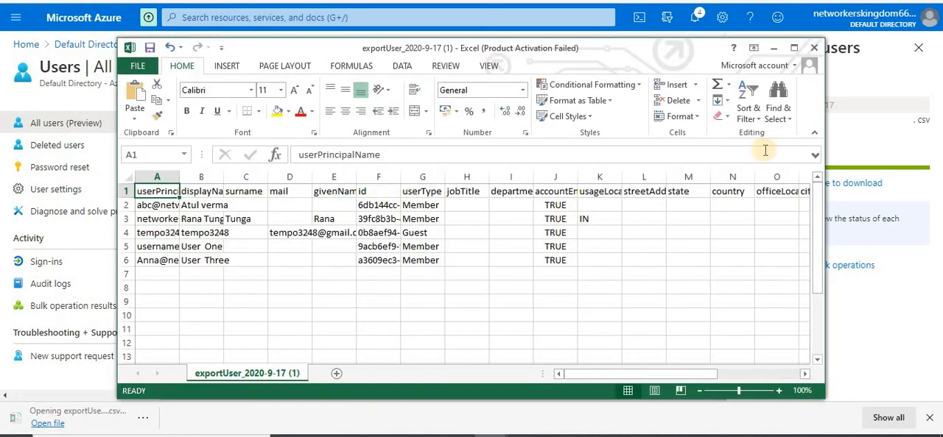
{"action": "left_click", "coordinate": [793, 48]}
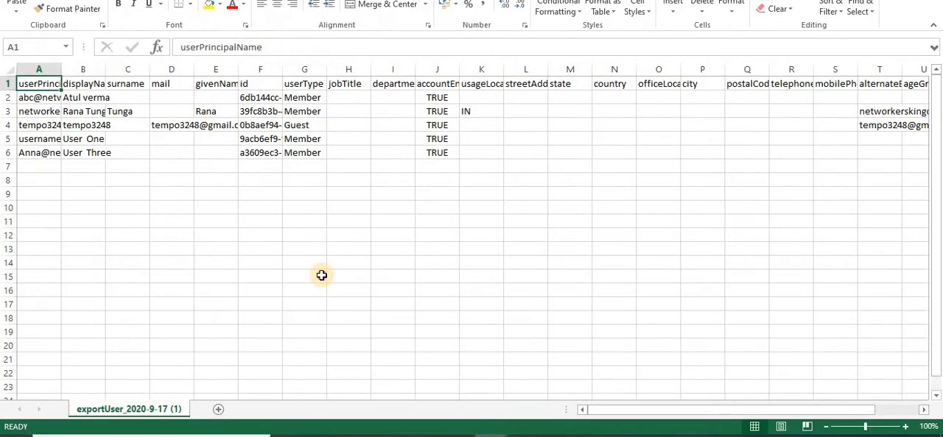
Fit the userPrincipalName and mail columns to their contents and review the exported users' principal names, IDs and user types
{"action": "left_click", "coordinate": [318, 276]}
{"action": "left_click", "coordinate": [169, 220]}
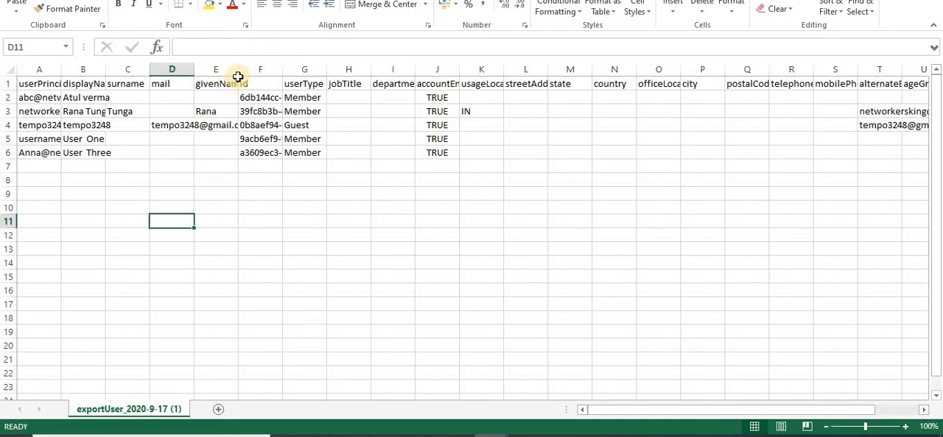
{"action": "left_click_drag", "start_coordinate": [237, 72], "coordinate": [248, 72]}
{"action": "double_click", "coordinate": [194, 72]}
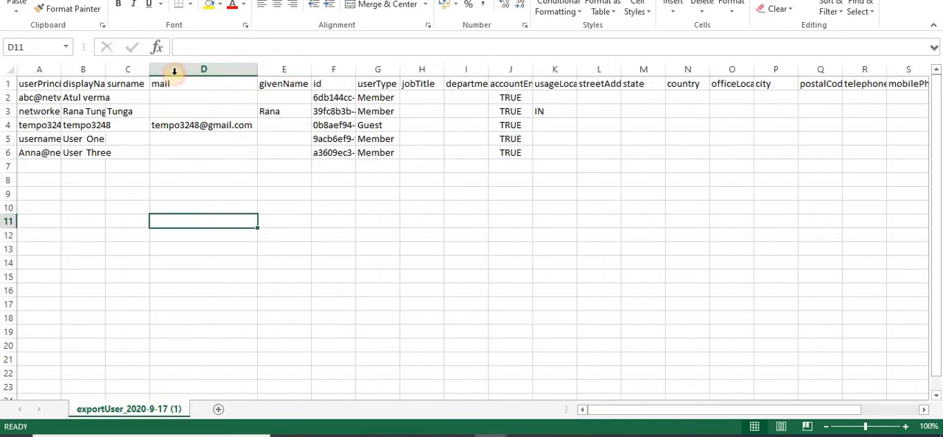
{"action": "double_click", "coordinate": [149, 72]}
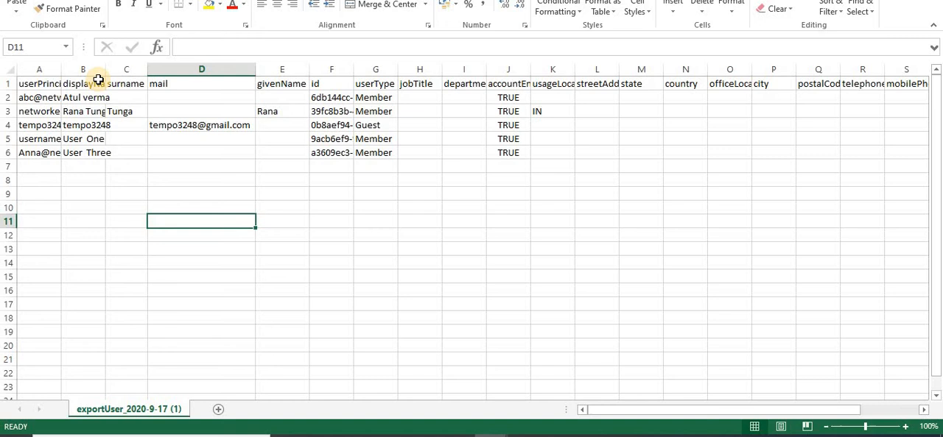
{"action": "double_click", "coordinate": [61, 70]}
{"action": "left_click", "coordinate": [33, 140]}
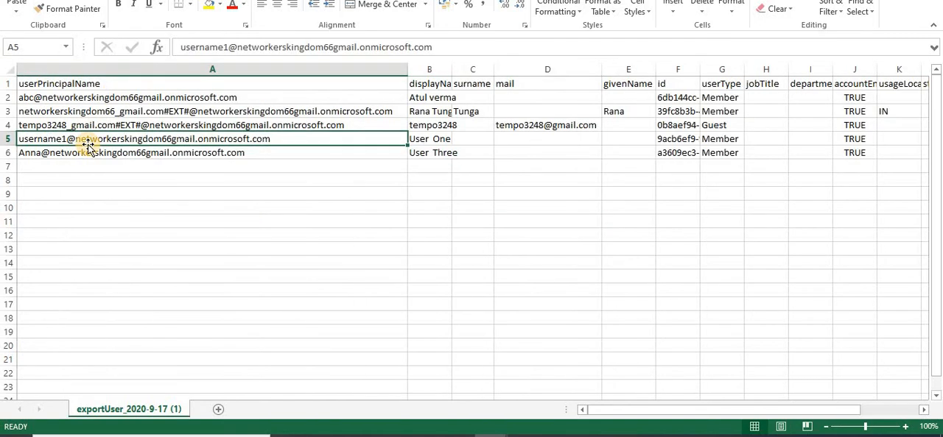
{"action": "left_click", "coordinate": [168, 234]}
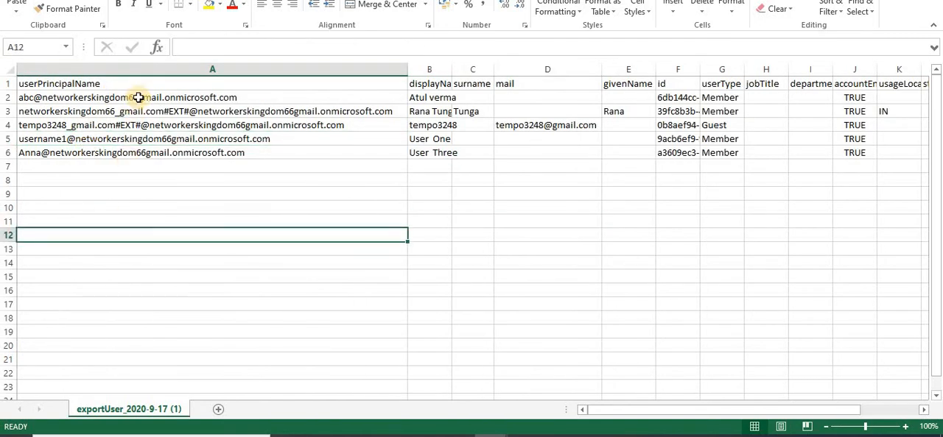
{"action": "left_click", "coordinate": [432, 99]}
{"action": "left_click", "coordinate": [679, 137]}
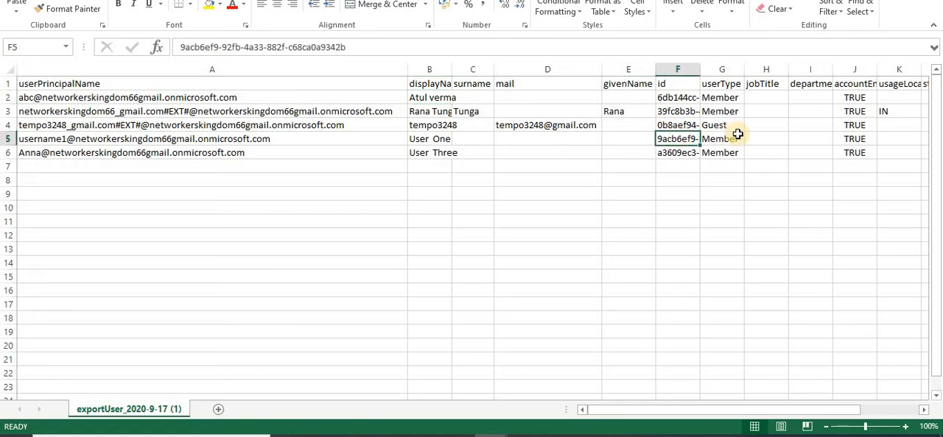
{"action": "left_click", "coordinate": [727, 153]}
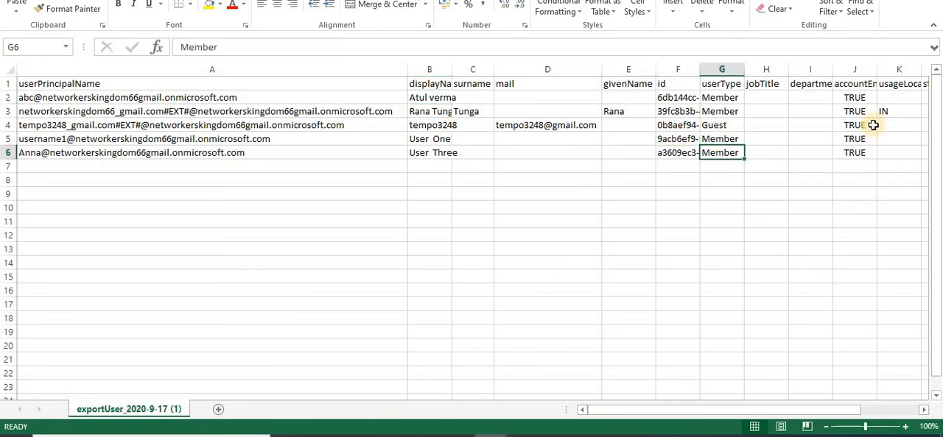
Switch back to the Azure portal, close the Download users pane and open the Deleted users list of the Default Directory
{"action": "left_click", "coordinate": [320, 436]}
{"action": "left_click", "coordinate": [421, 373]}
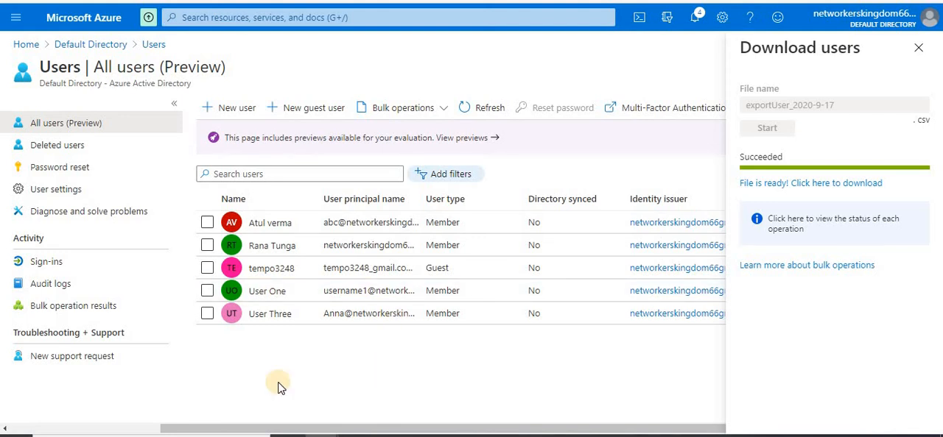
{"action": "left_click", "coordinate": [917, 48]}
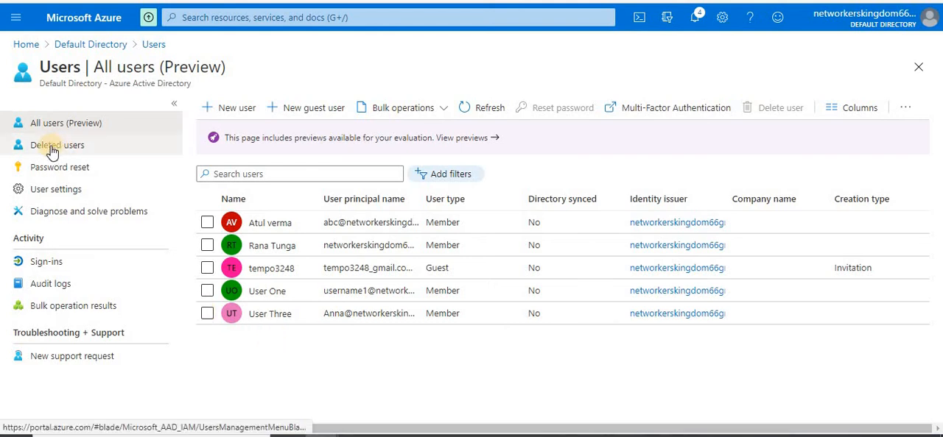
{"action": "left_click", "coordinate": [87, 45]}
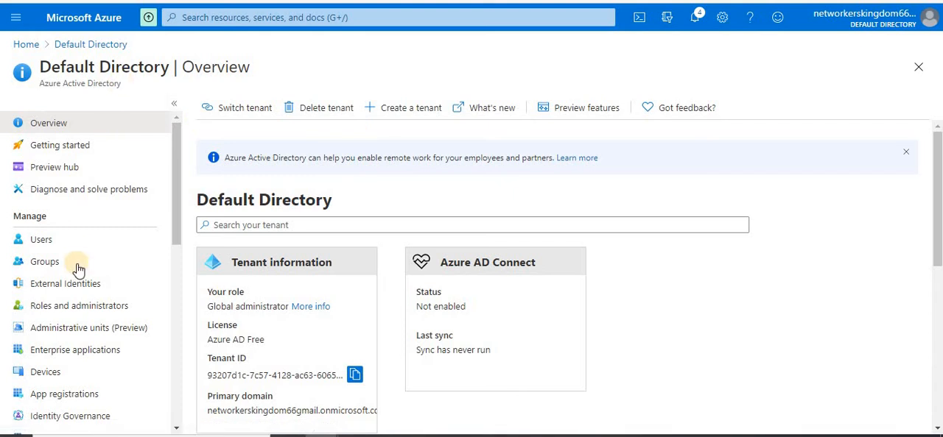
{"action": "left_click", "coordinate": [53, 238]}
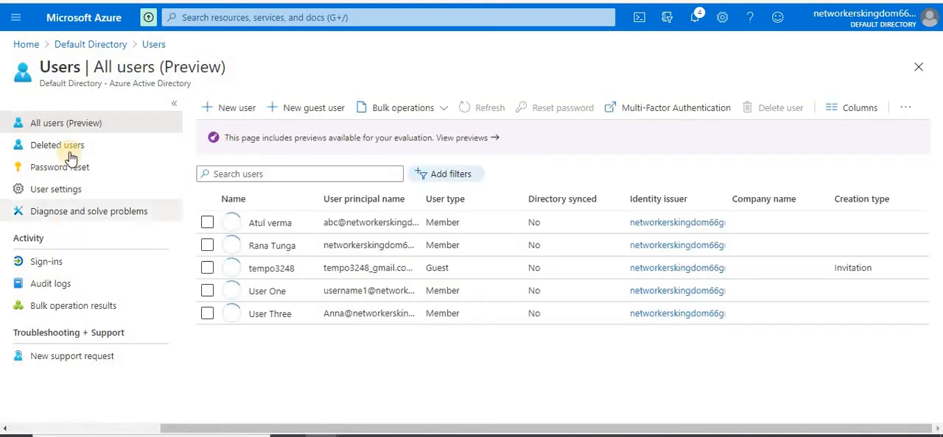
{"action": "left_click", "coordinate": [72, 145]}
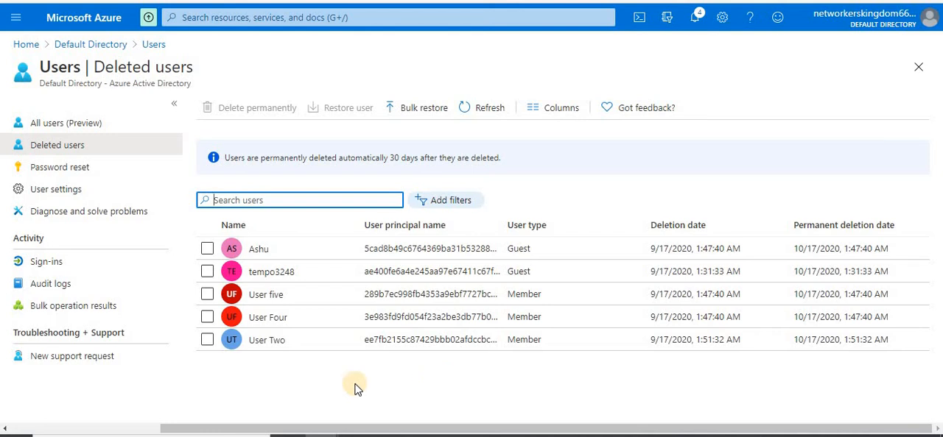
Restore the deleted account User five, check it in the All users list and return to Deleted users
{"action": "left_click", "coordinate": [207, 250]}
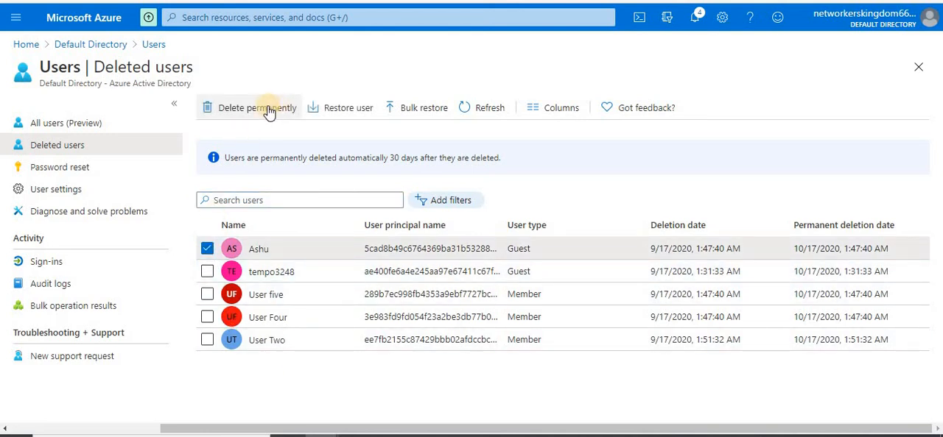
{"action": "left_click", "coordinate": [207, 250]}
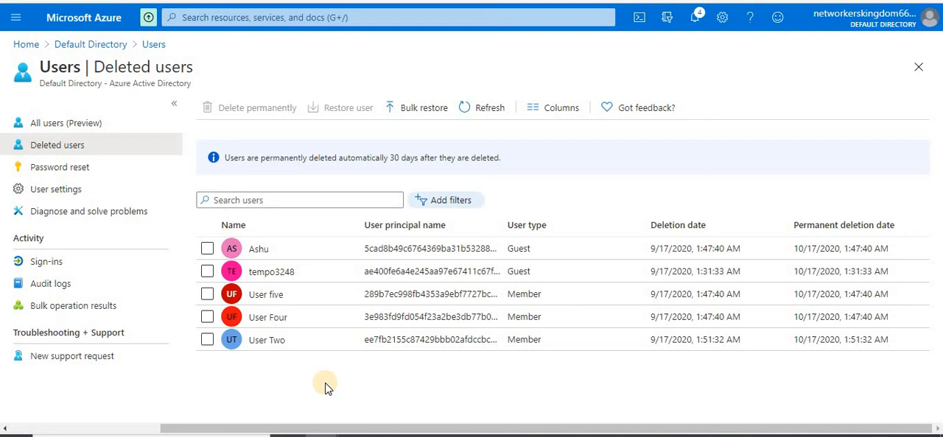
{"action": "left_click", "coordinate": [208, 295]}
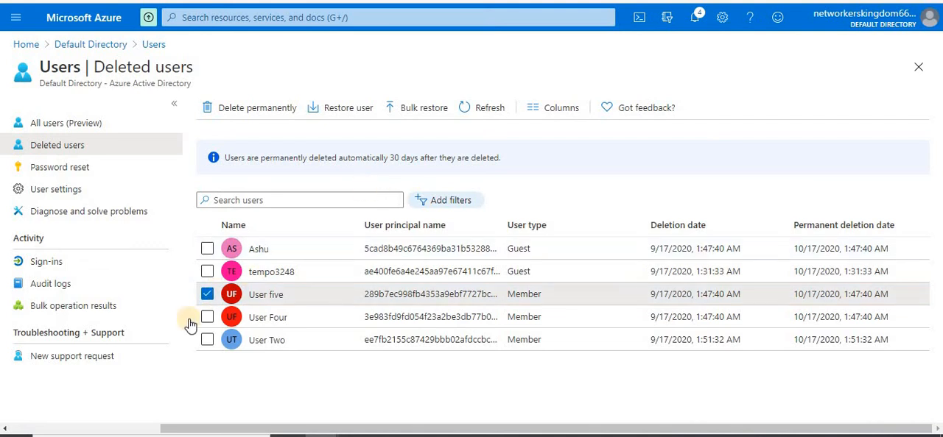
{"action": "left_click", "coordinate": [339, 115]}
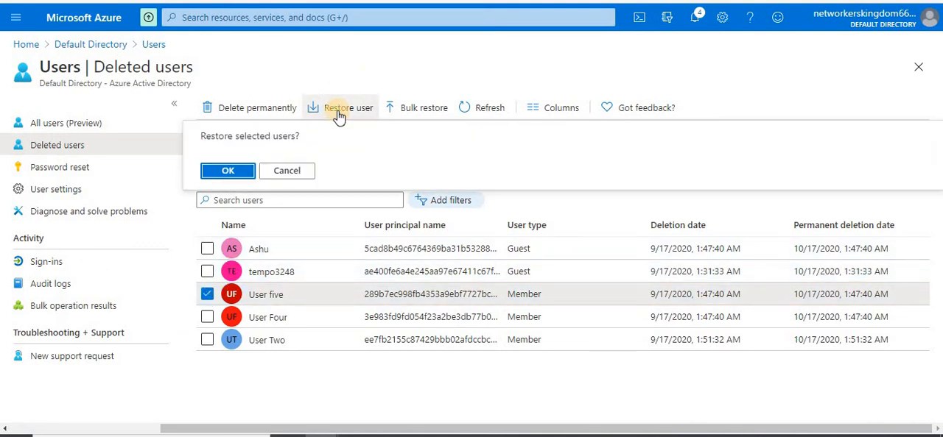
{"action": "left_click", "coordinate": [233, 171]}
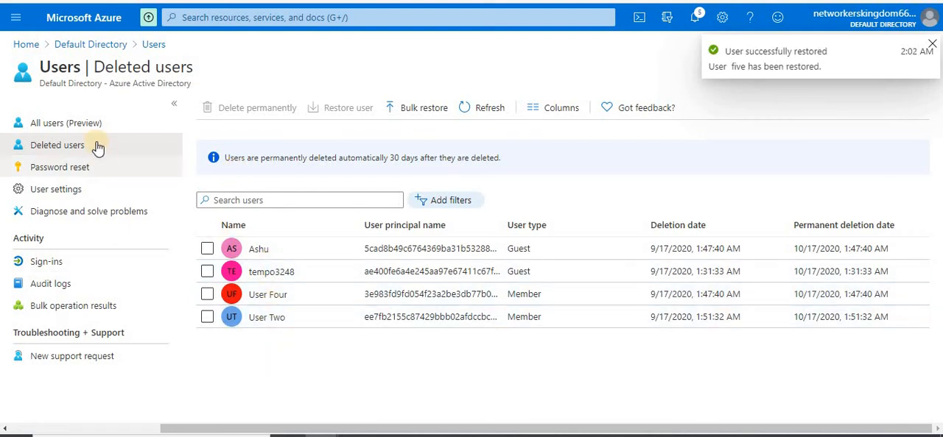
{"action": "left_click", "coordinate": [86, 122]}
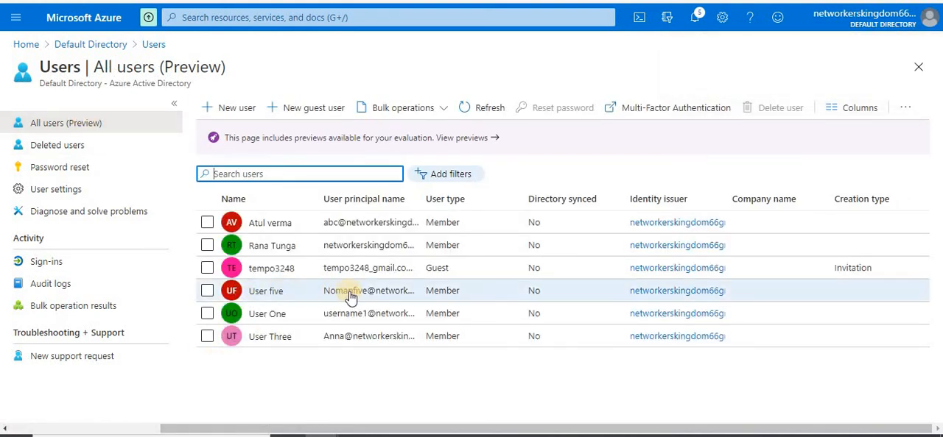
{"action": "left_click", "coordinate": [73, 149]}
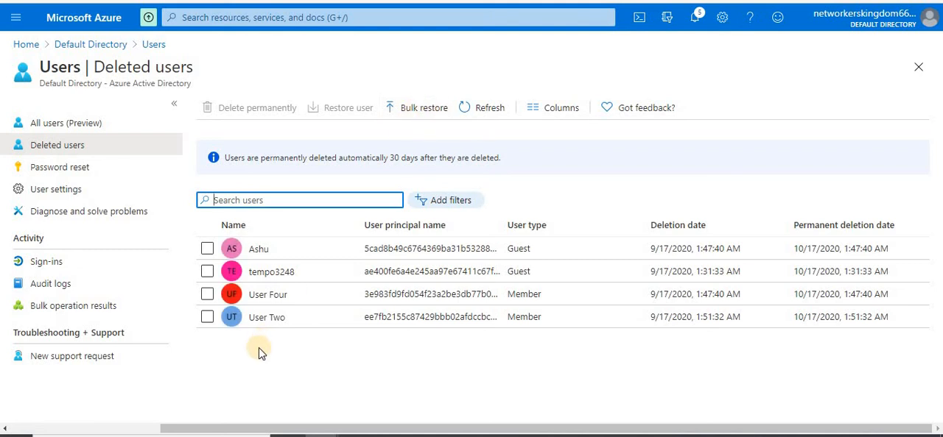
{"action": "left_click", "coordinate": [207, 249]}
{"action": "left_click", "coordinate": [207, 272]}
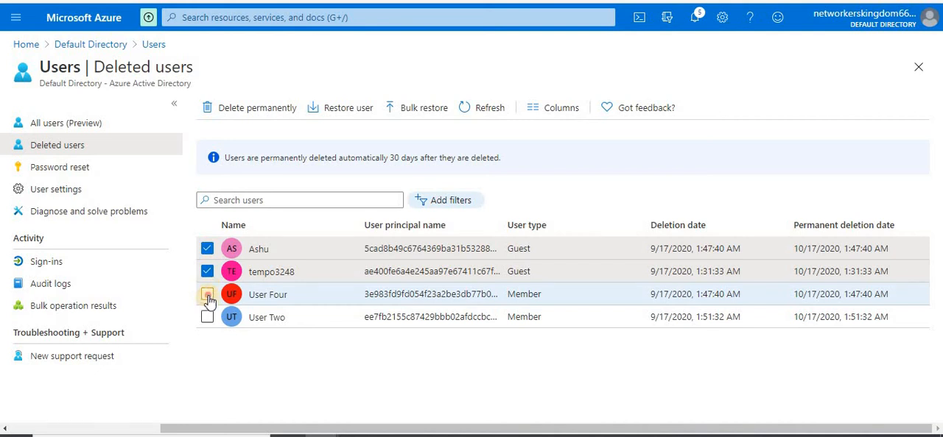
{"action": "left_click", "coordinate": [207, 295]}
{"action": "left_click", "coordinate": [207, 317]}
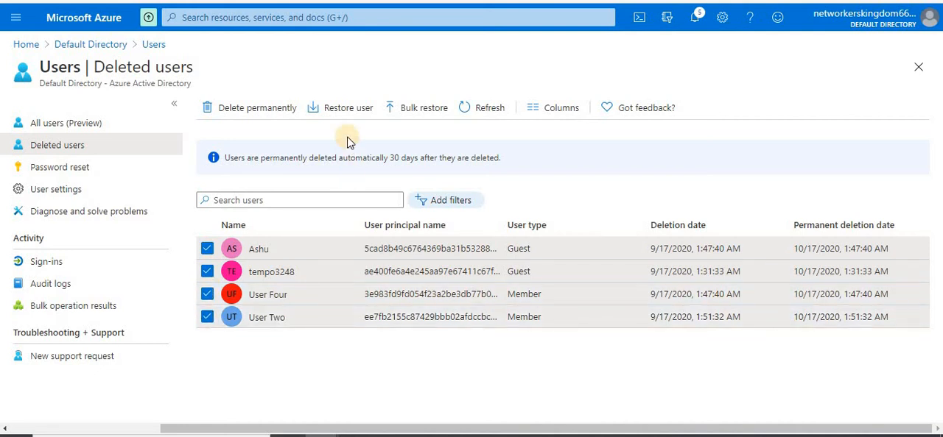
{"action": "left_click", "coordinate": [346, 110]}
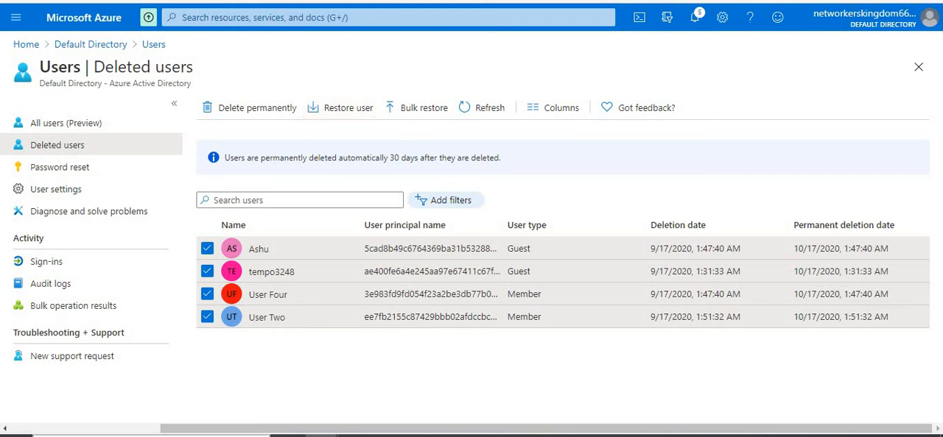
{"action": "left_click", "coordinate": [202, 249]}
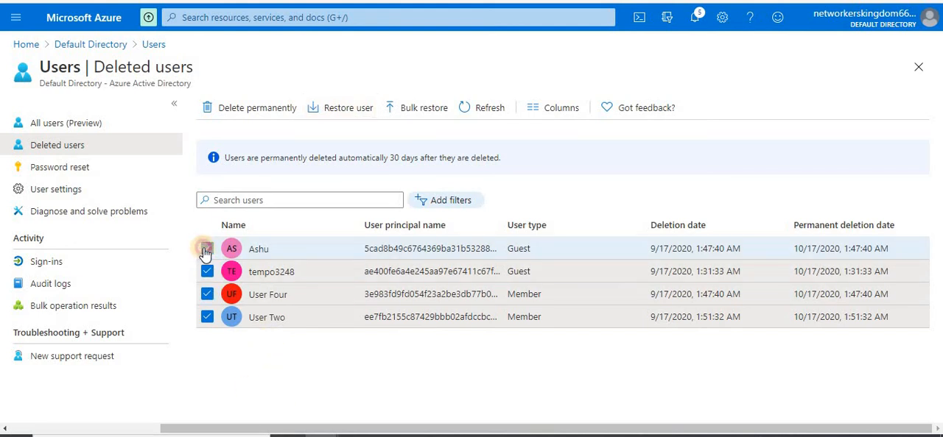
{"action": "left_click", "coordinate": [207, 272]}
{"action": "left_click", "coordinate": [206, 295]}
{"action": "left_click", "coordinate": [207, 318]}
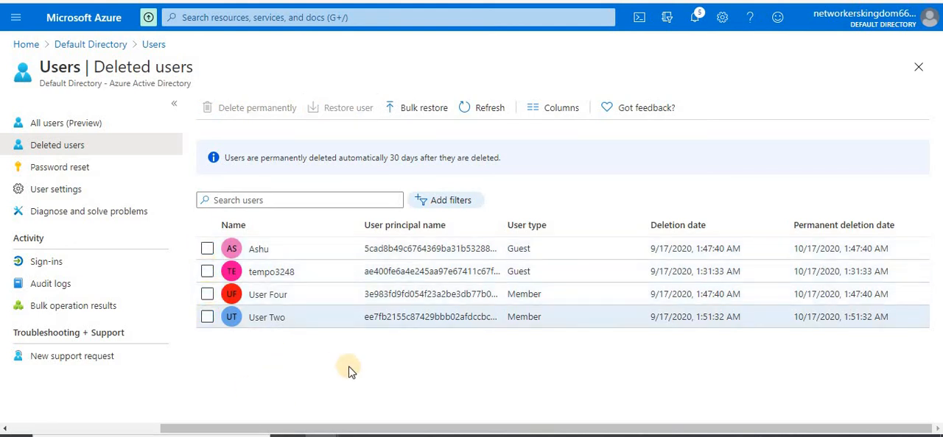
Download the CSV template for a bulk restore of deleted users and open it in a maximized Excel window
{"action": "left_click", "coordinate": [415, 110]}
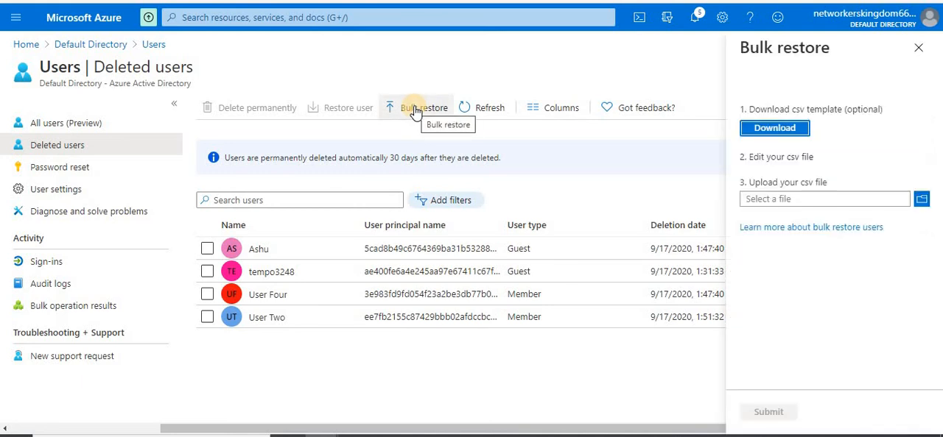
{"action": "left_click", "coordinate": [784, 138]}
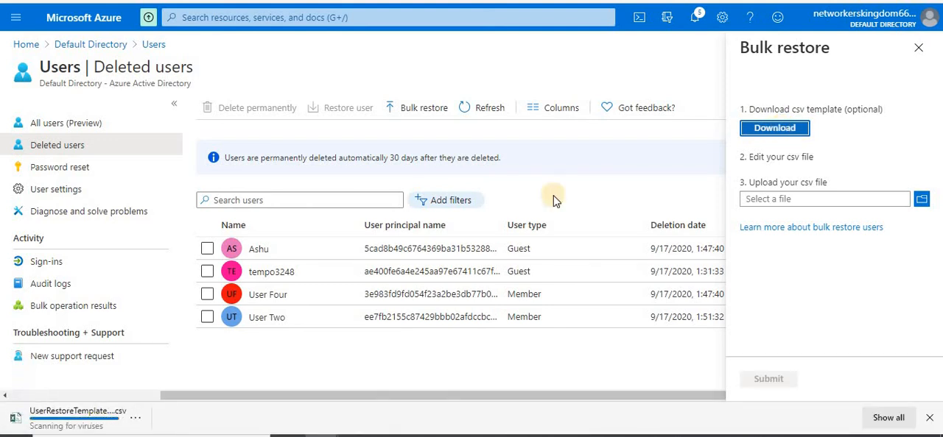
{"action": "left_click", "coordinate": [65, 421]}
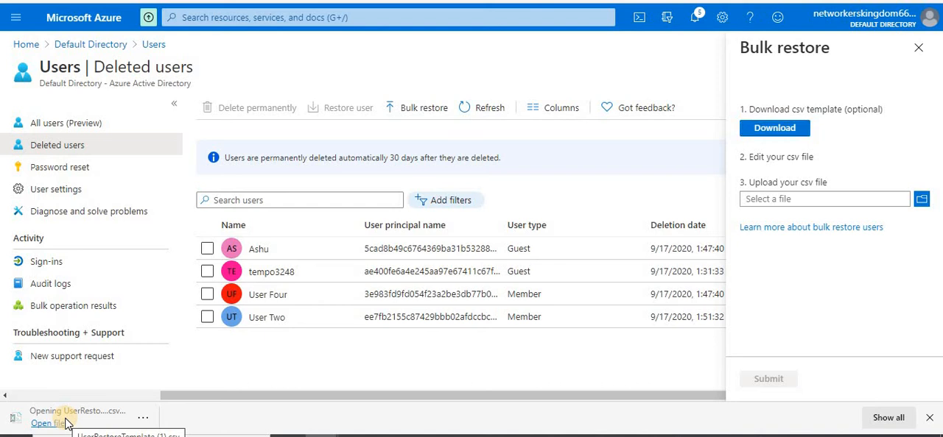
{"action": "left_click", "coordinate": [333, 288]}
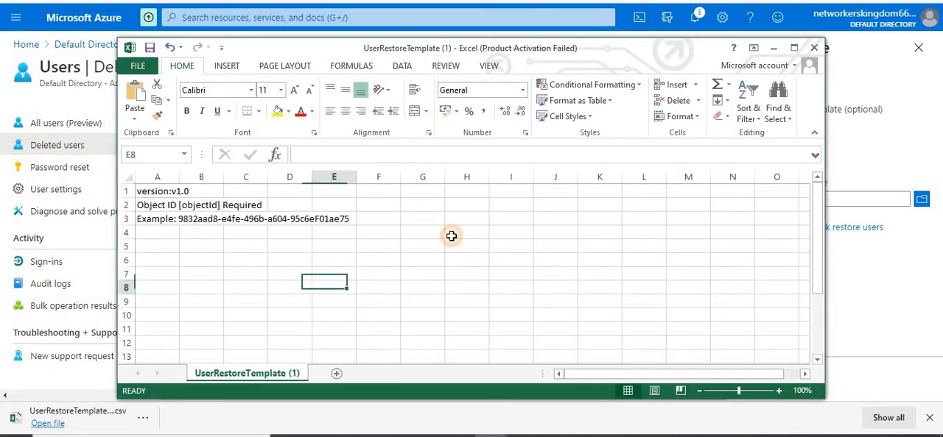
{"action": "left_click", "coordinate": [792, 49]}
Fit column A of UserRestoreTemplate (1) to its contents and select the example object ID in cell A3
{"action": "left_click", "coordinate": [112, 210]}
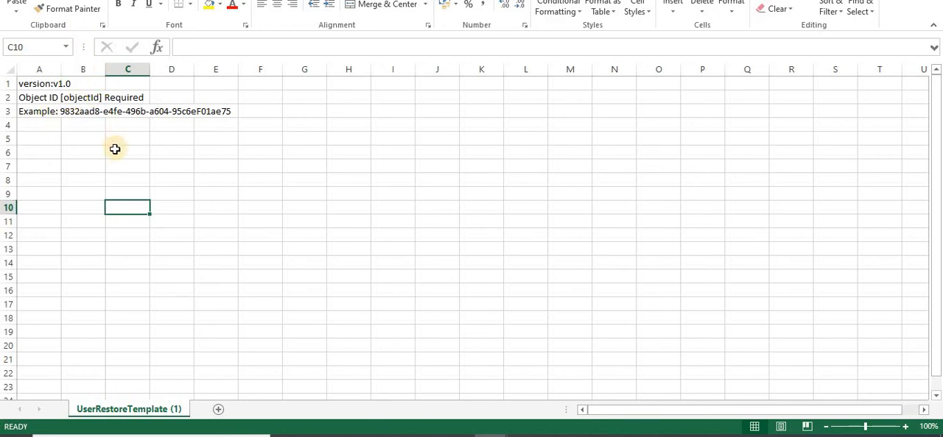
{"action": "left_click_drag", "start_coordinate": [105, 71], "coordinate": [105, 71]}
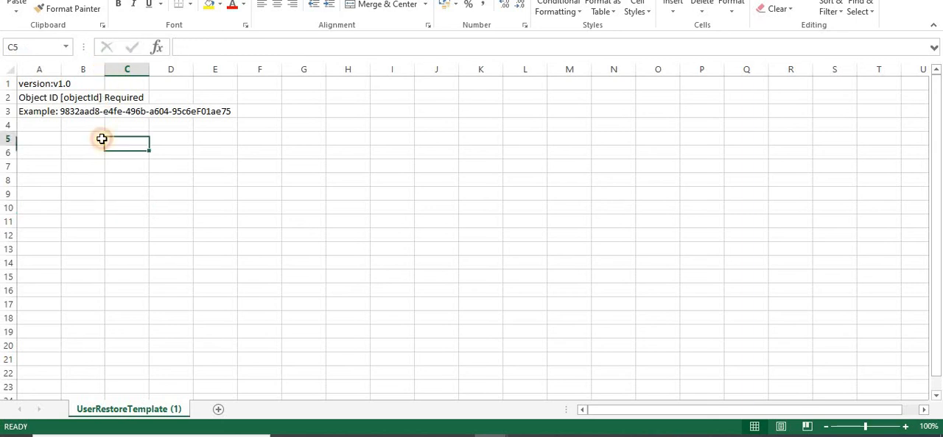
{"action": "left_click", "coordinate": [82, 113]}
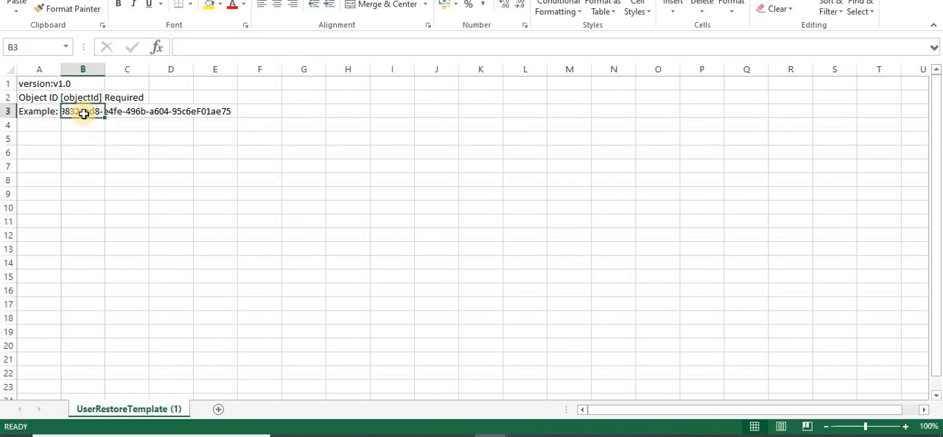
{"action": "double_click", "coordinate": [61, 68]}
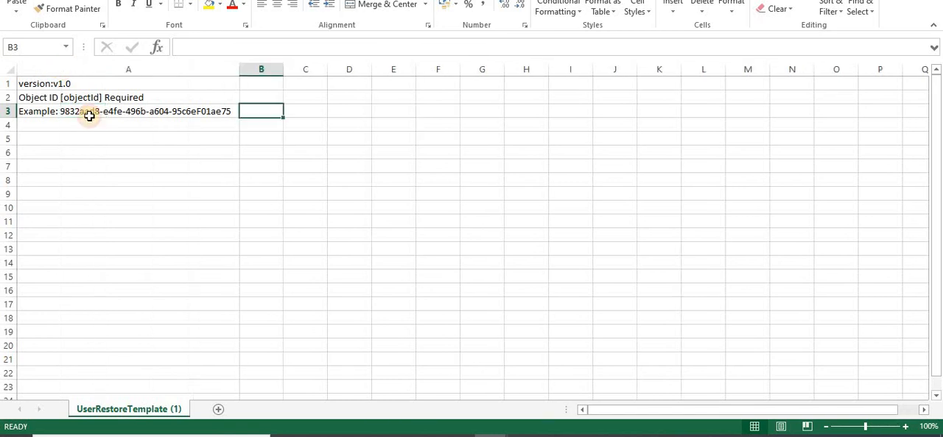
{"action": "left_click", "coordinate": [113, 152]}
{"action": "left_click", "coordinate": [116, 114]}
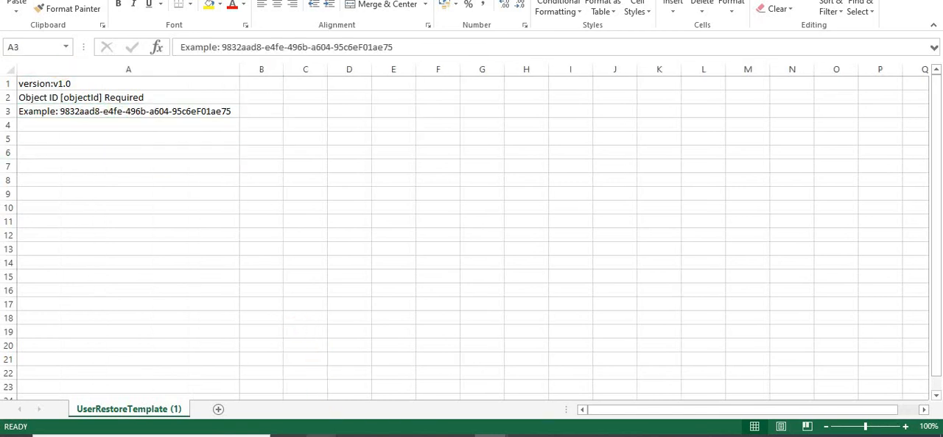
Return to the Azure portal and close the Bulk restore pane
{"action": "mouse_move", "coordinate": [302, 433]}
{"action": "left_click", "coordinate": [268, 403]}
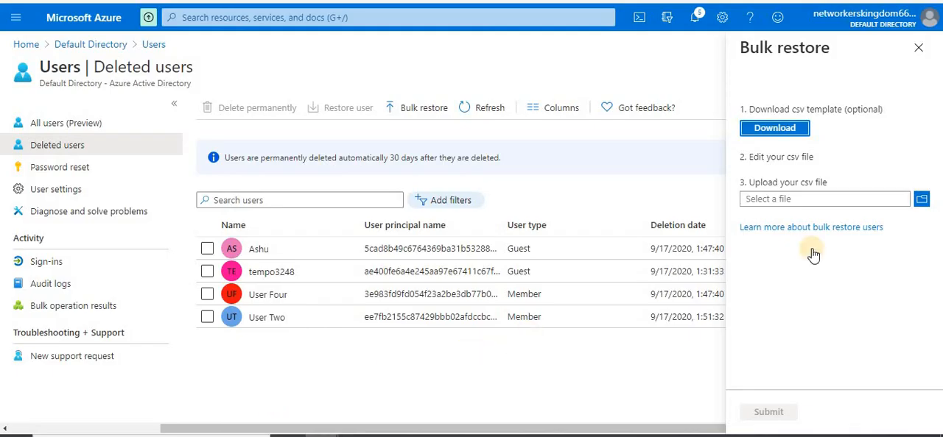
{"action": "left_click", "coordinate": [920, 47]}
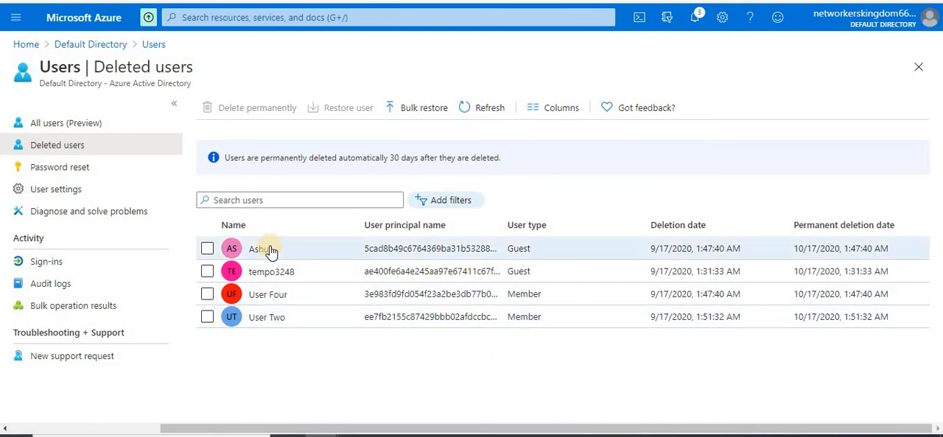
{"action": "left_click", "coordinate": [261, 322]}
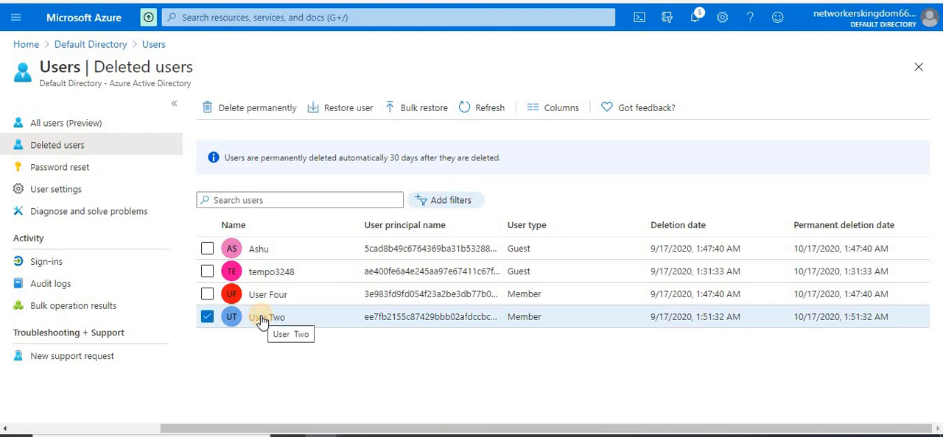
{"action": "left_click", "coordinate": [208, 318]}
{"action": "left_click", "coordinate": [207, 318]}
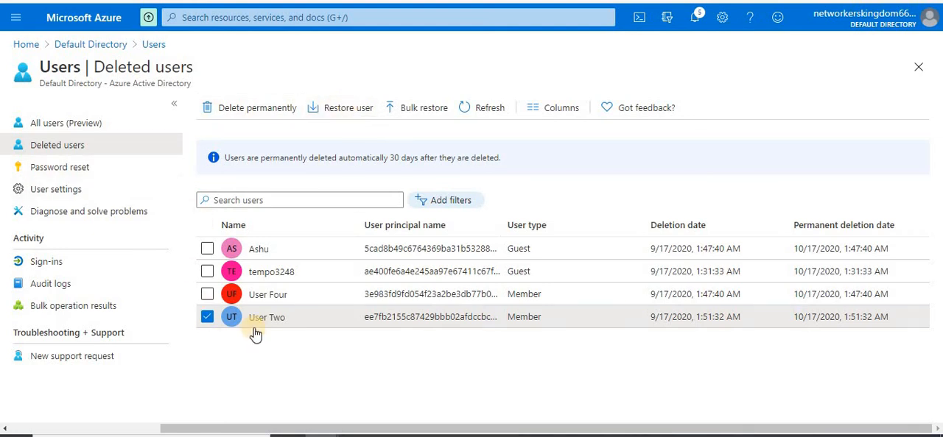
{"action": "left_click", "coordinate": [207, 318]}
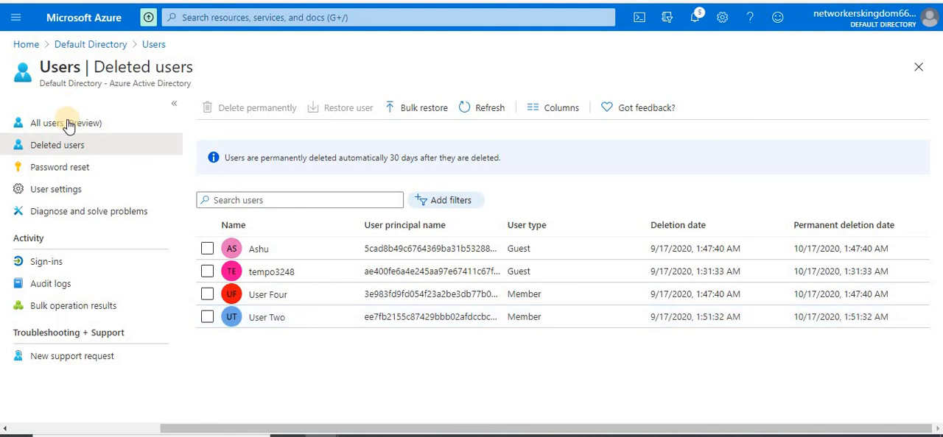
Open the profile of User Three from the All users list and copy its object ID
{"action": "left_click", "coordinate": [69, 129]}
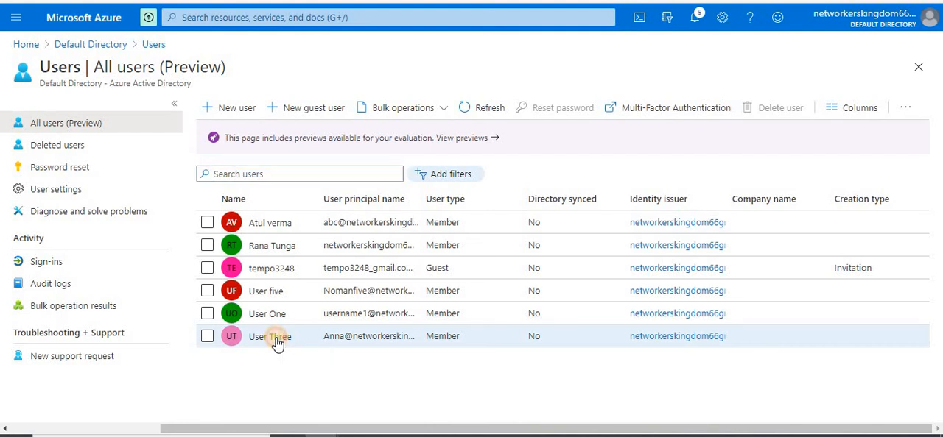
{"action": "left_click", "coordinate": [277, 340]}
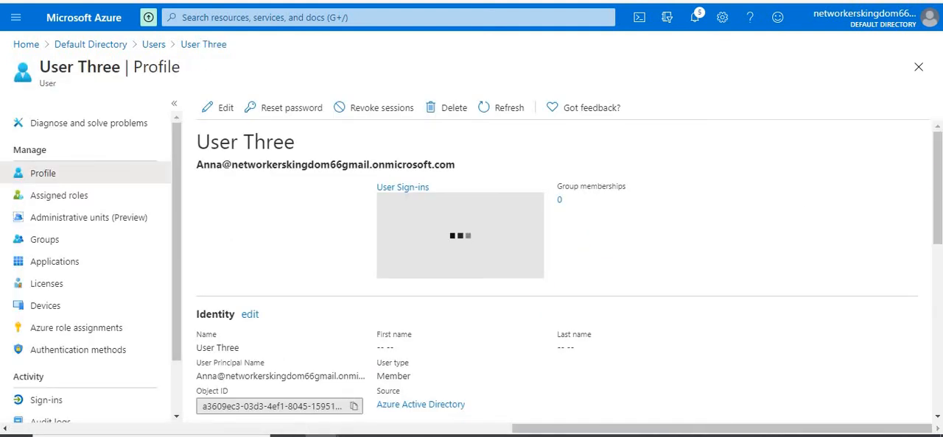
{"action": "scroll", "coordinate": [485, 196], "scroll_direction": "down", "scroll_amount": 3}
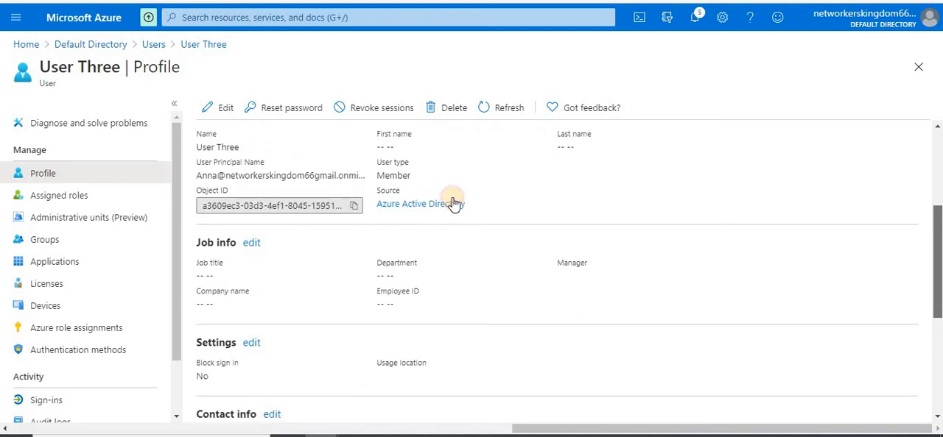
{"action": "left_click", "coordinate": [355, 207]}
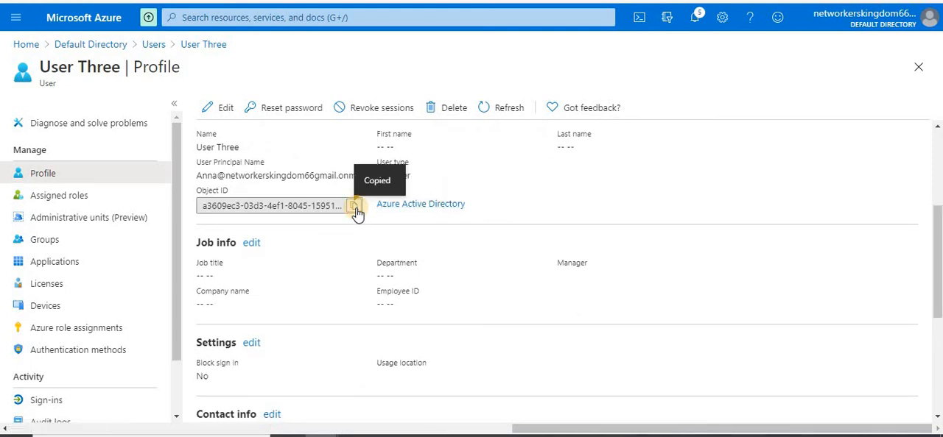
Switch to UserRestoreTemplate (1) in Excel and replace the example in cell A3 with the copied object ID of User Three
{"action": "mouse_move", "coordinate": [491, 436]}
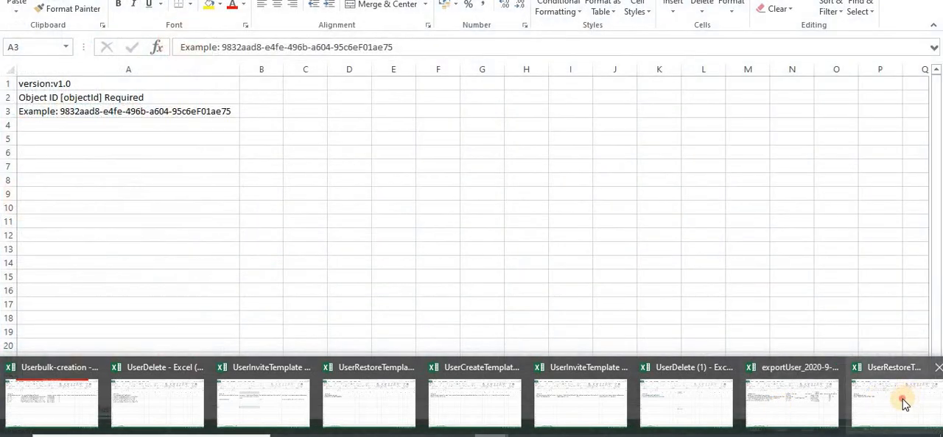
{"action": "left_click", "coordinate": [902, 399]}
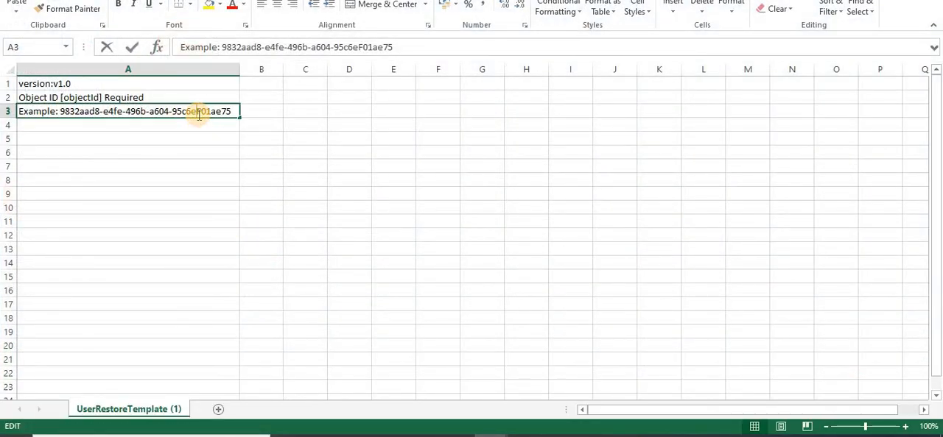
{"action": "left_click_drag", "start_coordinate": [234, 111], "coordinate": [12, 113]}
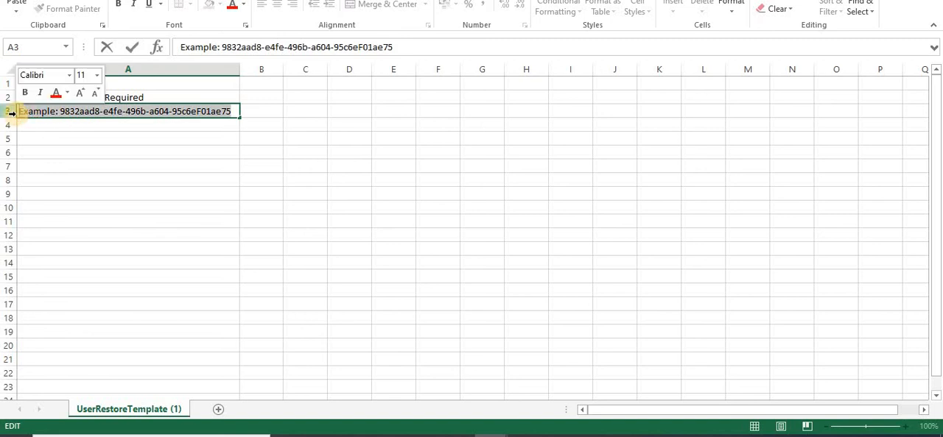
{"action": "key", "text": "BackSpace"}
{"action": "key", "text": "ctrl+v"}
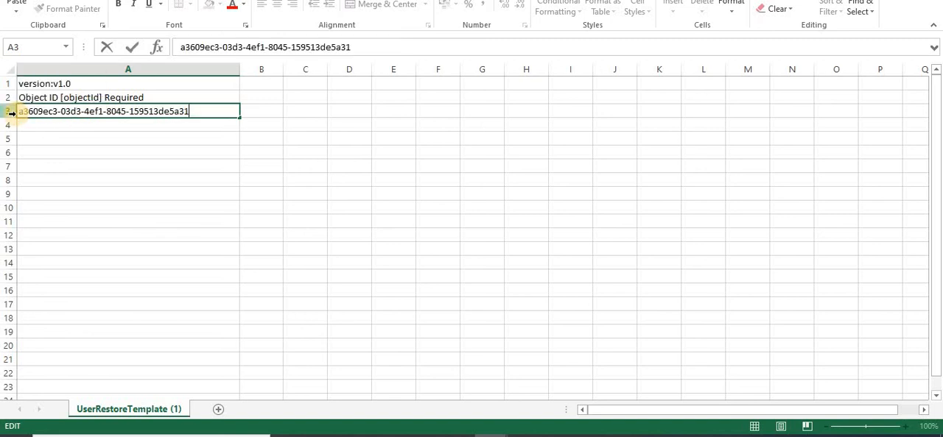
{"action": "left_click", "coordinate": [127, 175]}
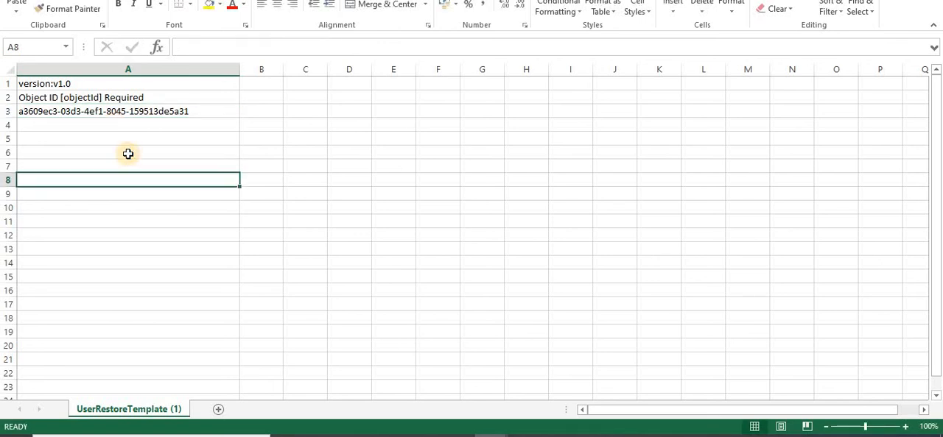
{"action": "left_click", "coordinate": [388, 159]}
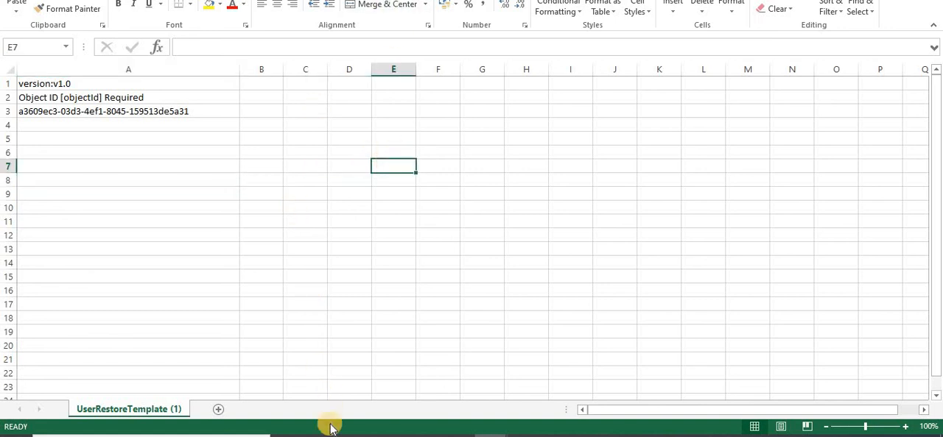
Return to the Azure portal, delete the account User Three and refresh the All users list
{"action": "mouse_move", "coordinate": [320, 436]}
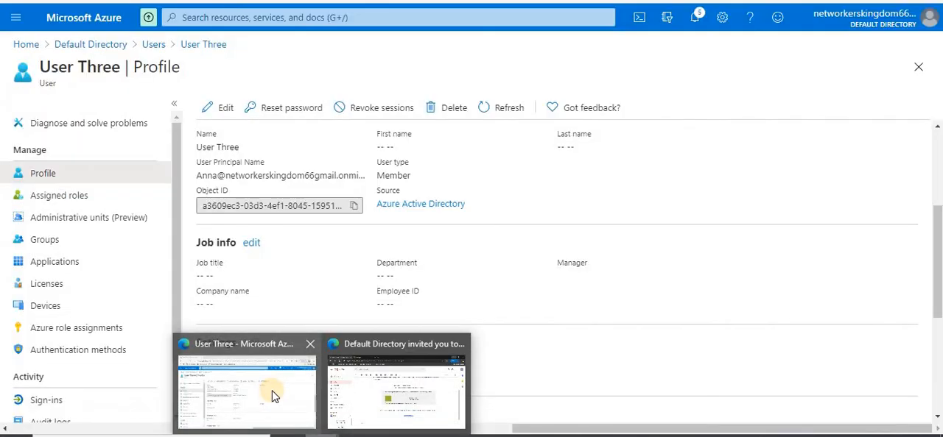
{"action": "left_click", "coordinate": [273, 396]}
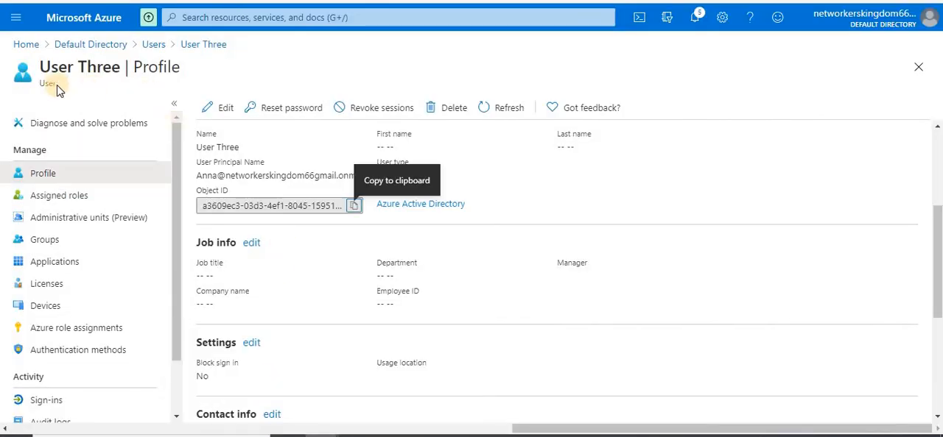
{"action": "left_click", "coordinate": [453, 109]}
{"action": "left_click", "coordinate": [230, 175]}
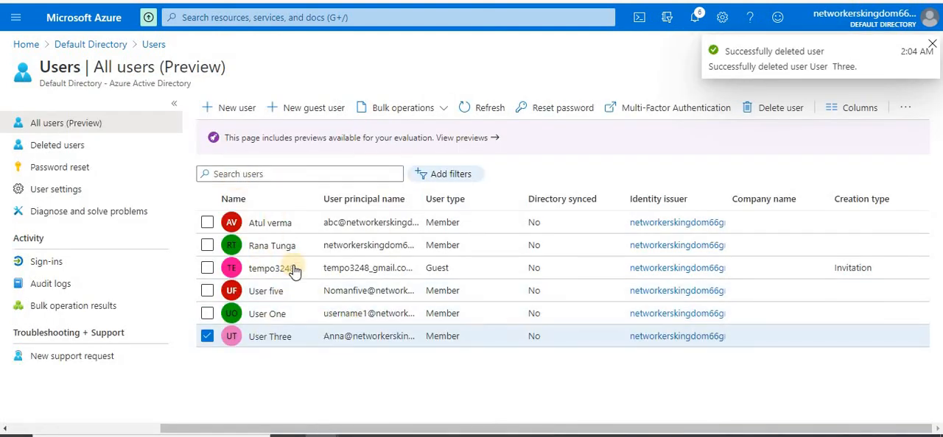
{"action": "left_click", "coordinate": [488, 108]}
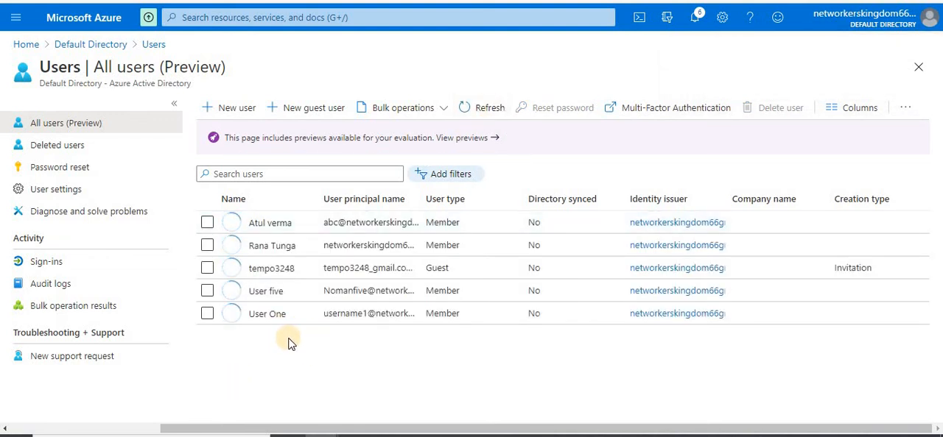
Start a bulk restore from the Deleted users list, upload UserRestoreTemplate (1).csv and submit it
{"action": "left_click", "coordinate": [55, 152]}
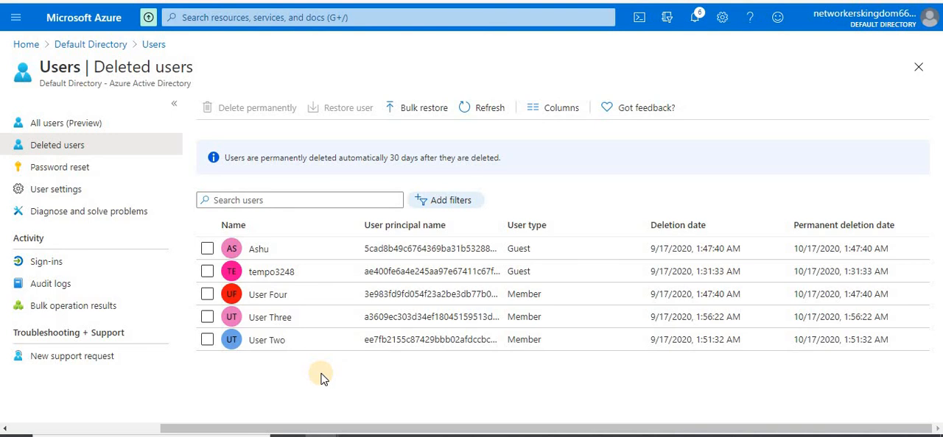
{"action": "left_click", "coordinate": [431, 112]}
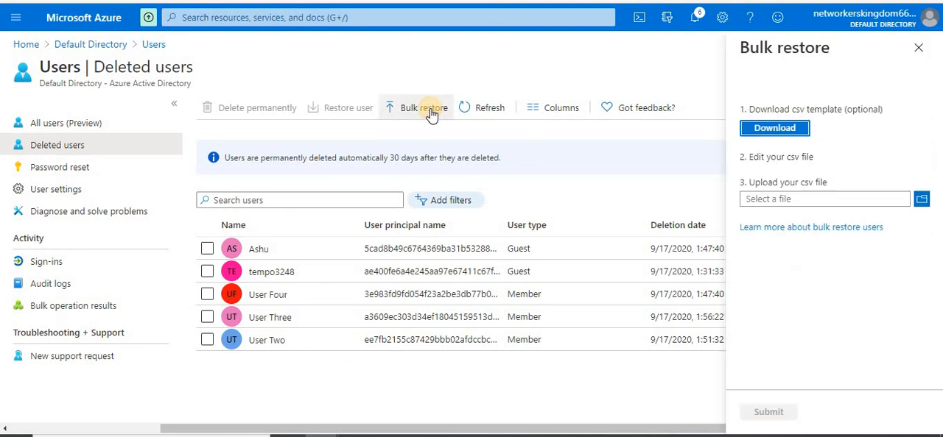
{"action": "left_click", "coordinate": [921, 200]}
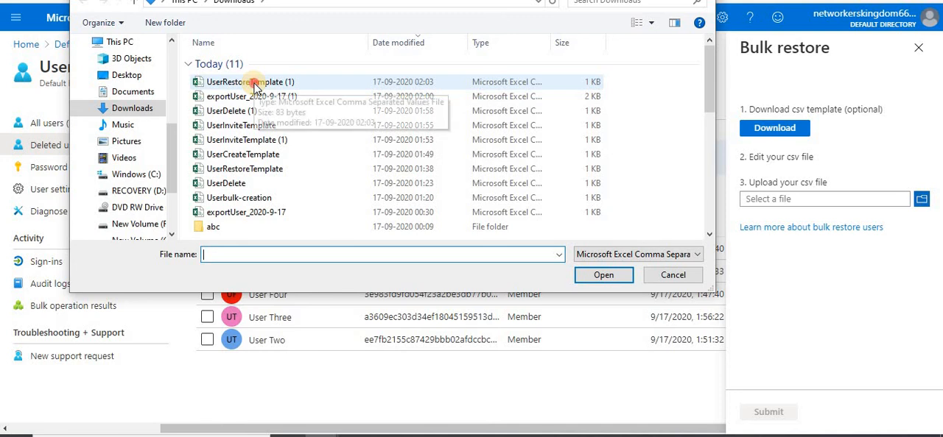
{"action": "double_click", "coordinate": [254, 84]}
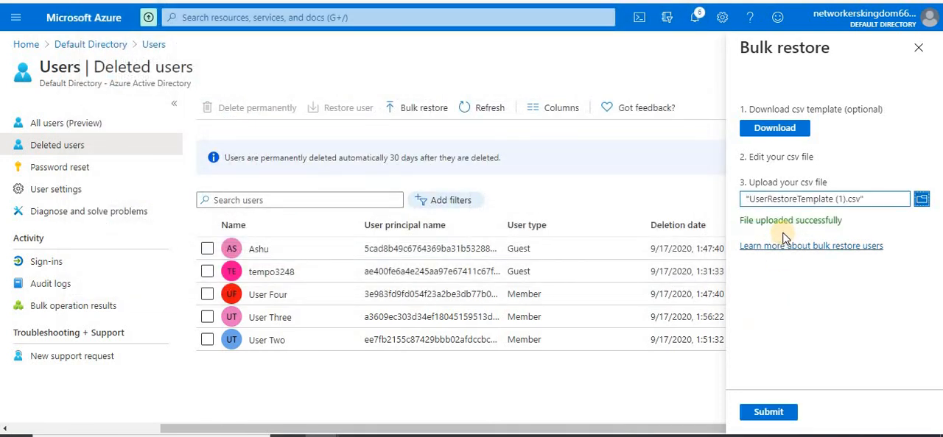
{"action": "left_click", "coordinate": [764, 417]}
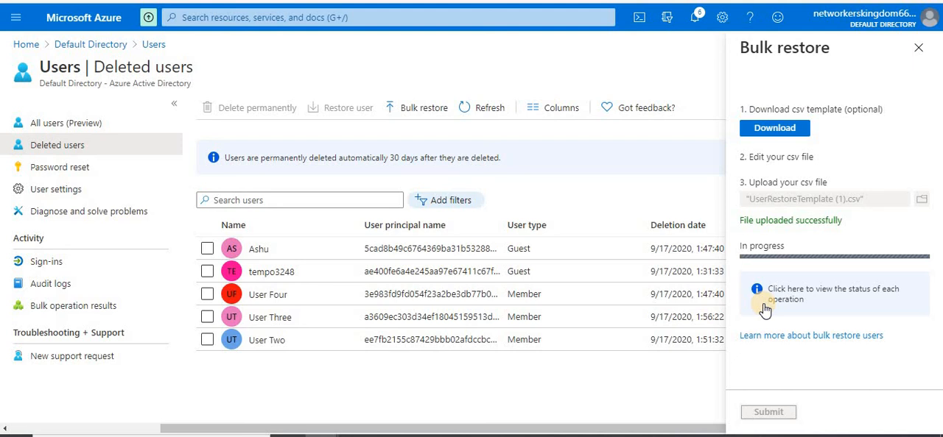
Check the bulk restore notification, refresh Deleted users, look for User Three in All users and return to Deleted users
{"action": "left_click", "coordinate": [697, 19]}
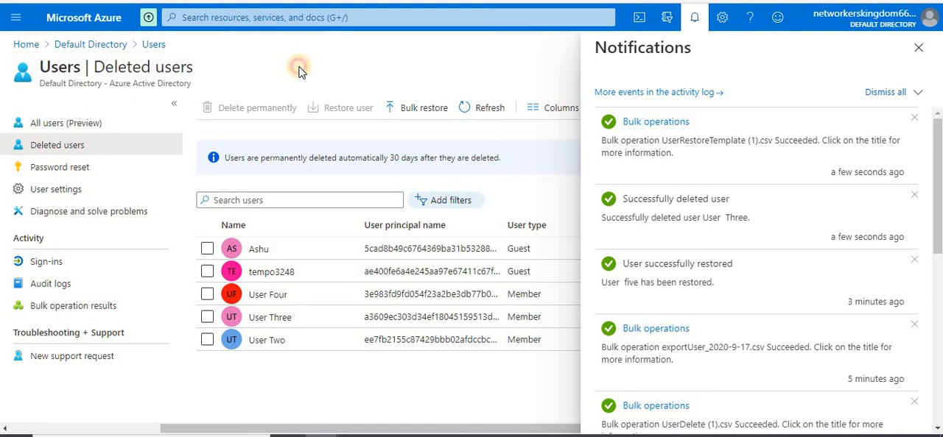
{"action": "left_click", "coordinate": [486, 111]}
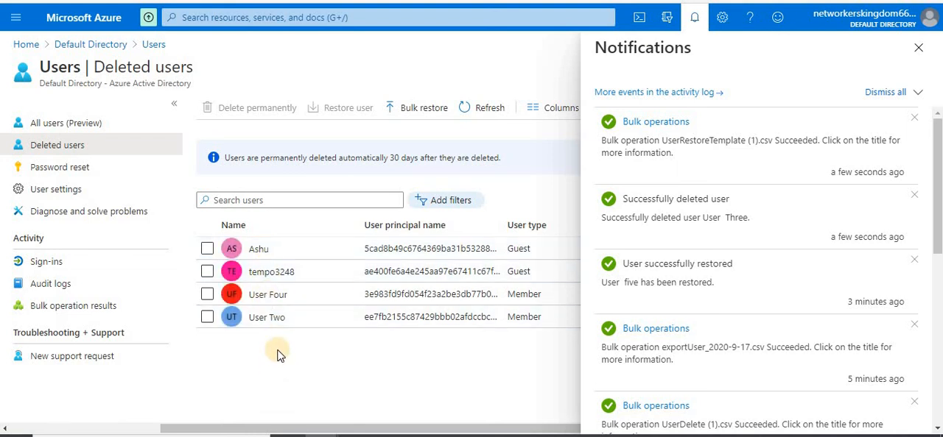
{"action": "left_click", "coordinate": [63, 125]}
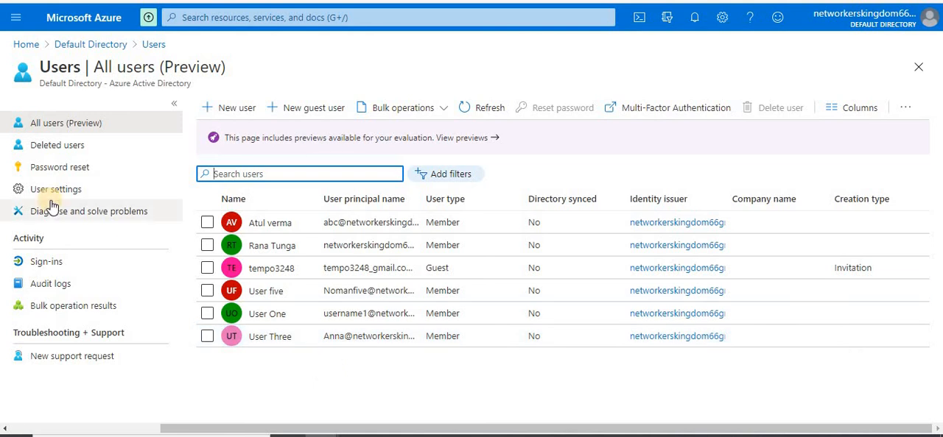
{"action": "left_click", "coordinate": [47, 145]}
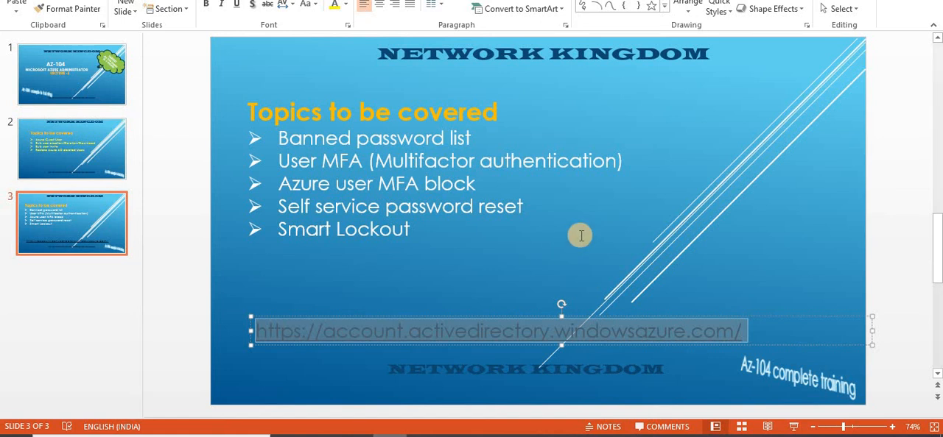
Switch to the PowerPoint presentation and show slide 2 with the topics on guest users, bulk operations and restoring users
{"action": "left_click", "coordinate": [75, 155]}
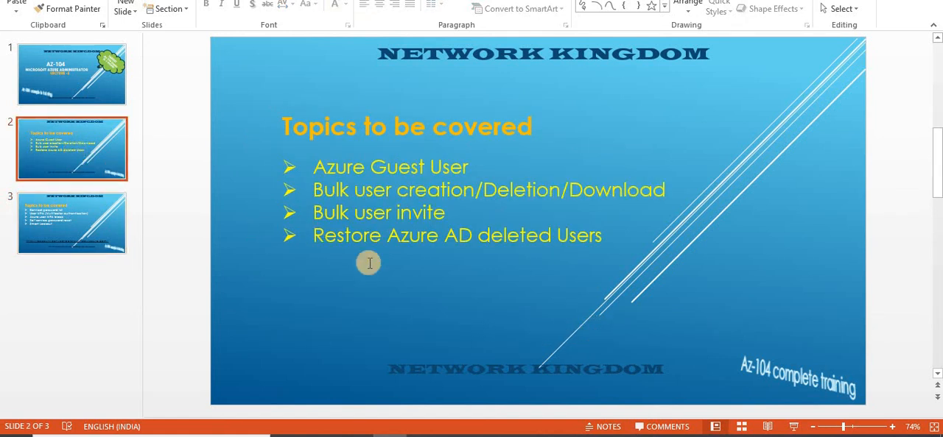